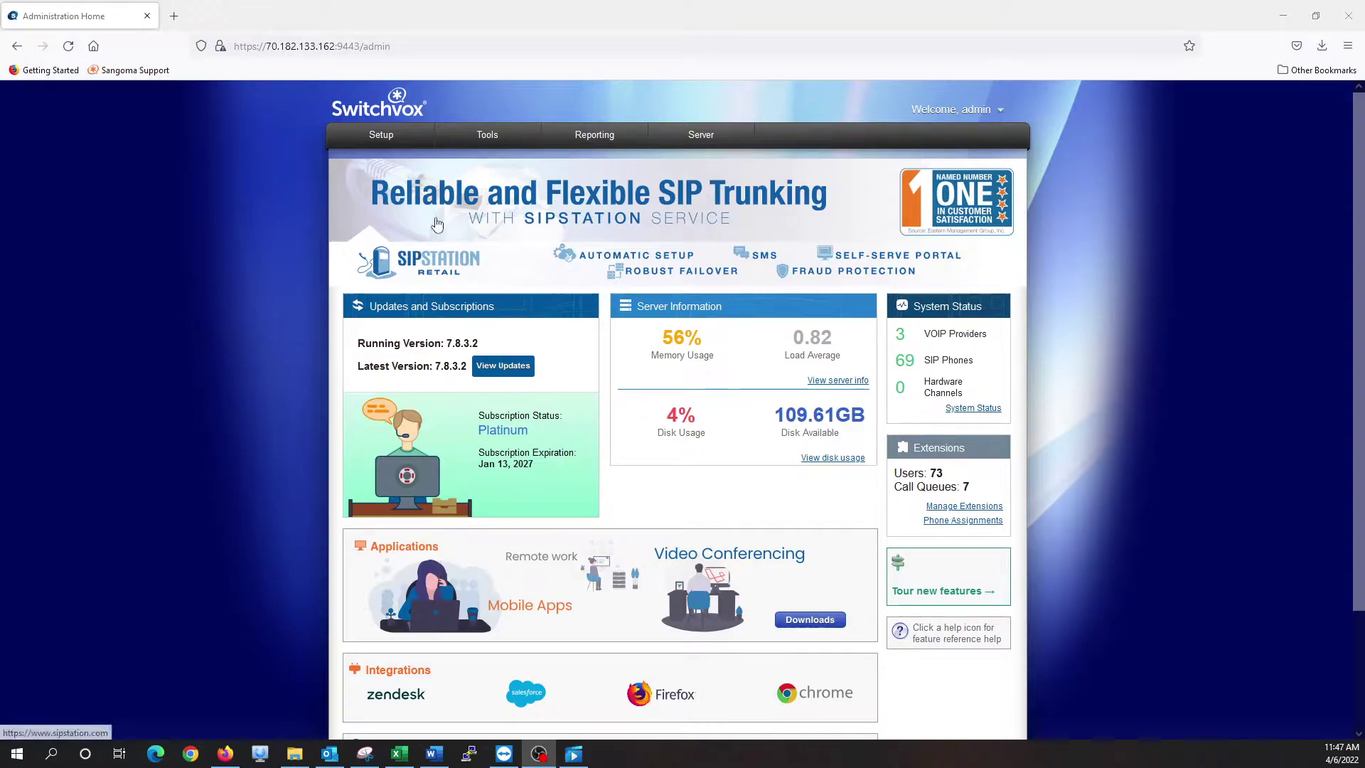
Go to Reporting > Scheduled Reports and start a new scheduled queue report
{"action": "mouse_move", "coordinate": [594, 142]}
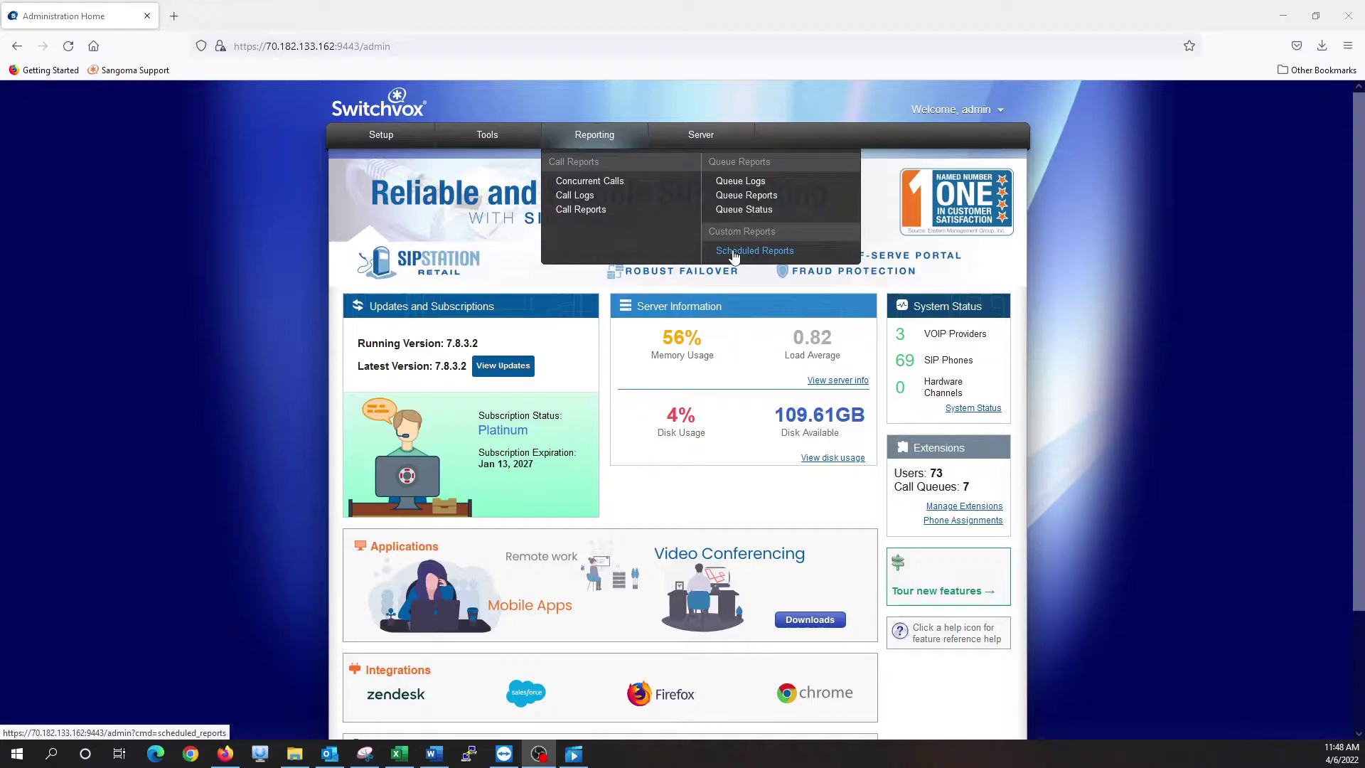
{"action": "left_click", "coordinate": [734, 253]}
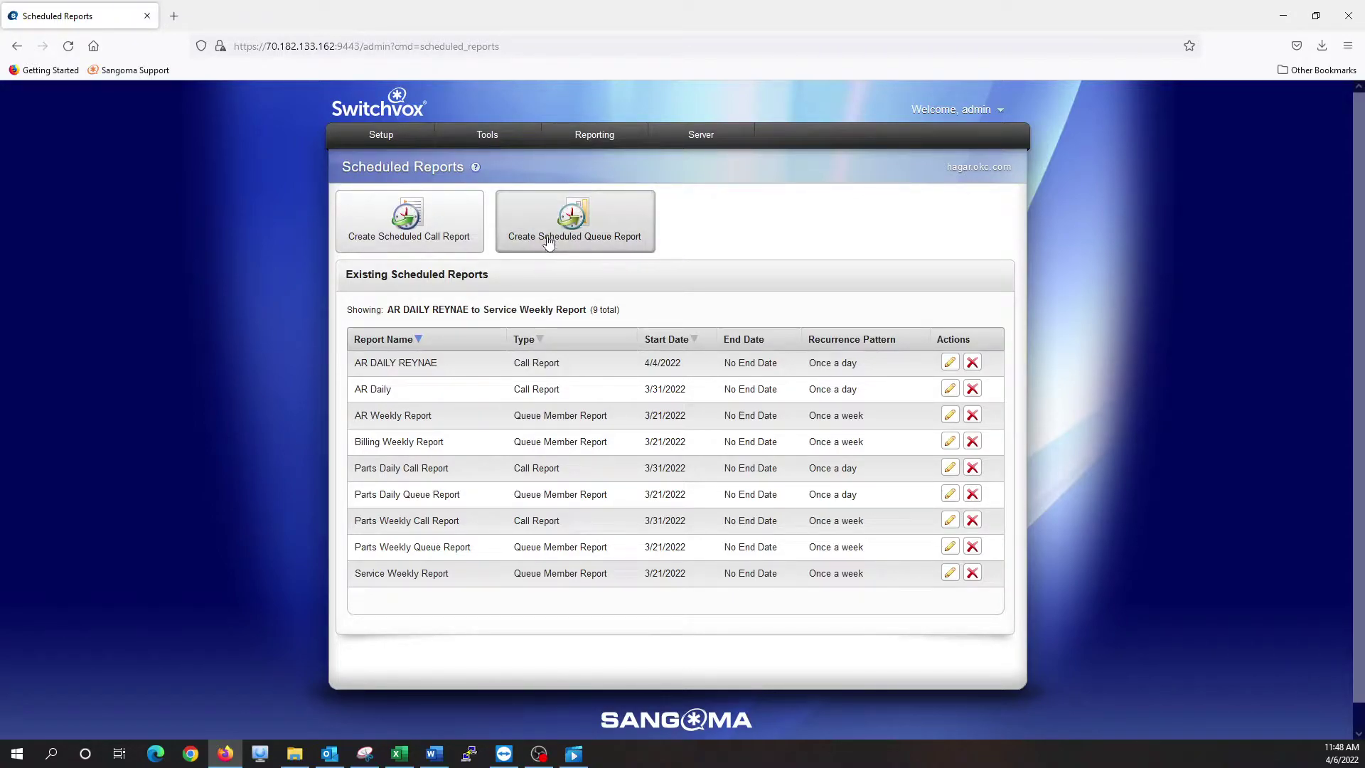
{"action": "left_click", "coordinate": [583, 246]}
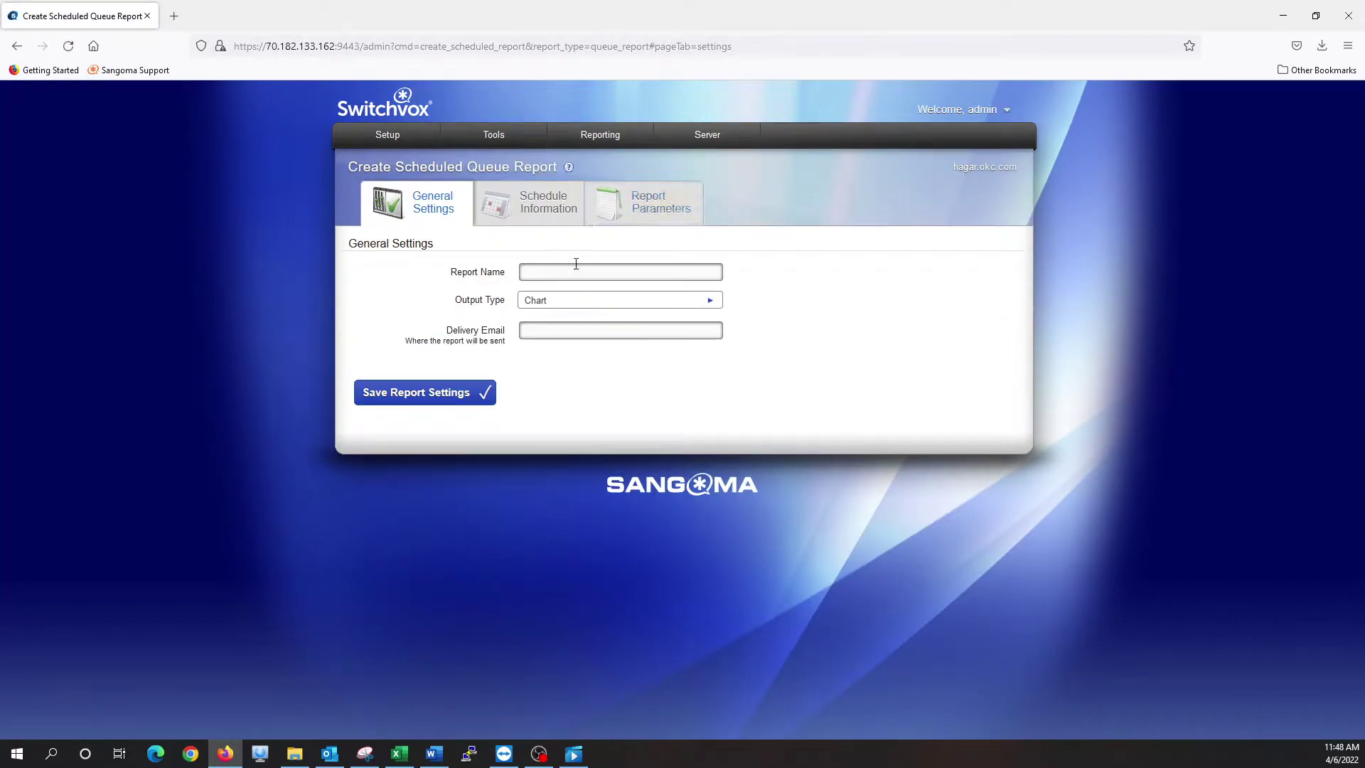
Name the report 'Test', set Excel File output, and enter the help-desk delivery e-mail
{"action": "left_click", "coordinate": [575, 266]}
{"action": "type", "text": "Test"}
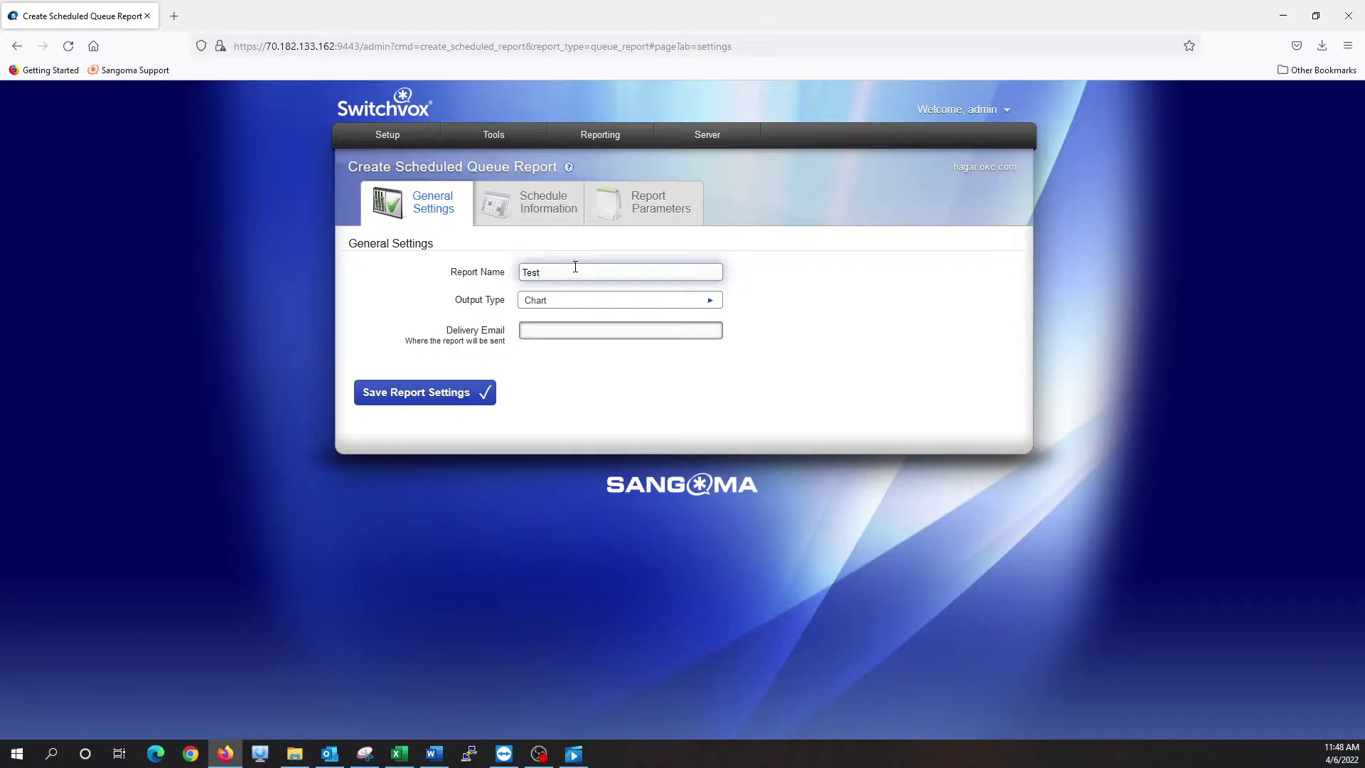
{"action": "key", "text": "Tab"}
{"action": "key", "text": "alt+Down"}
{"action": "key", "text": "Down"}
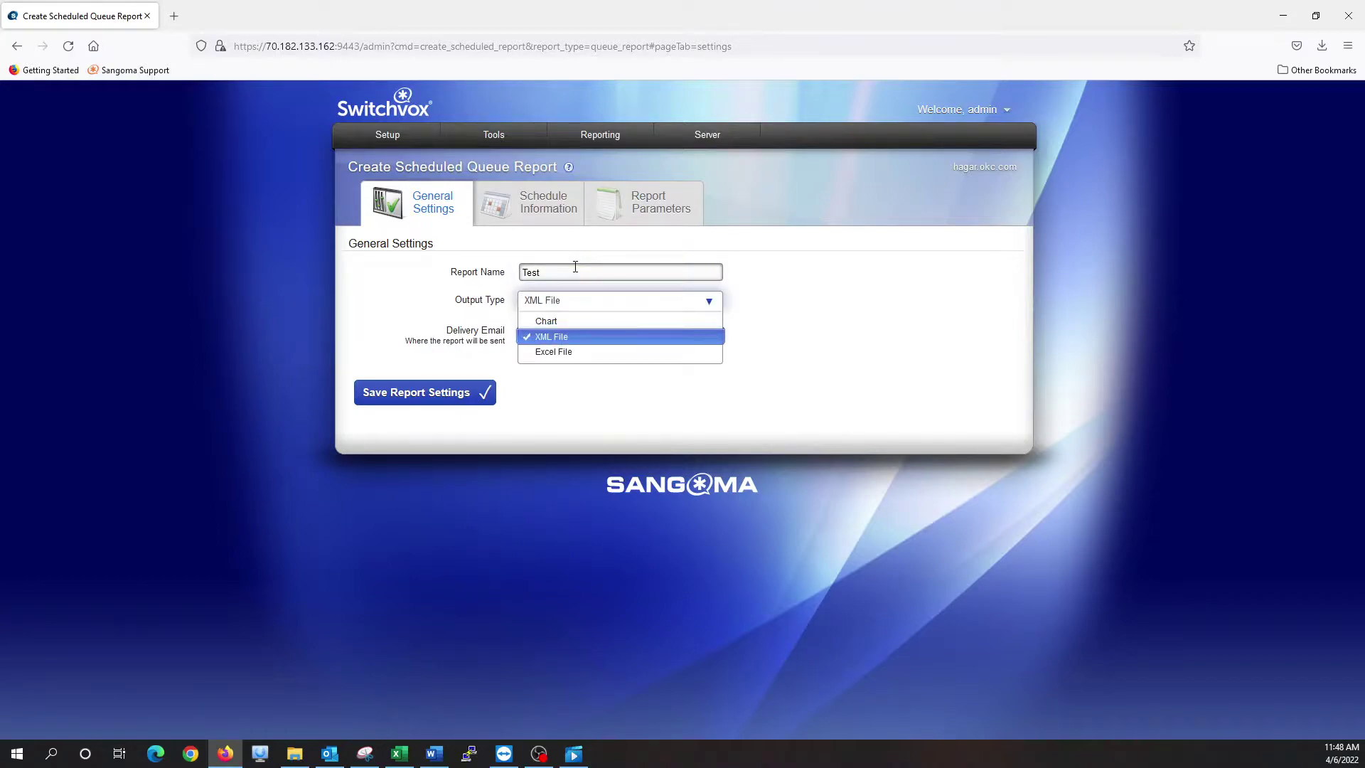
{"action": "key", "text": "Down"}
{"action": "key", "text": "Tab"}
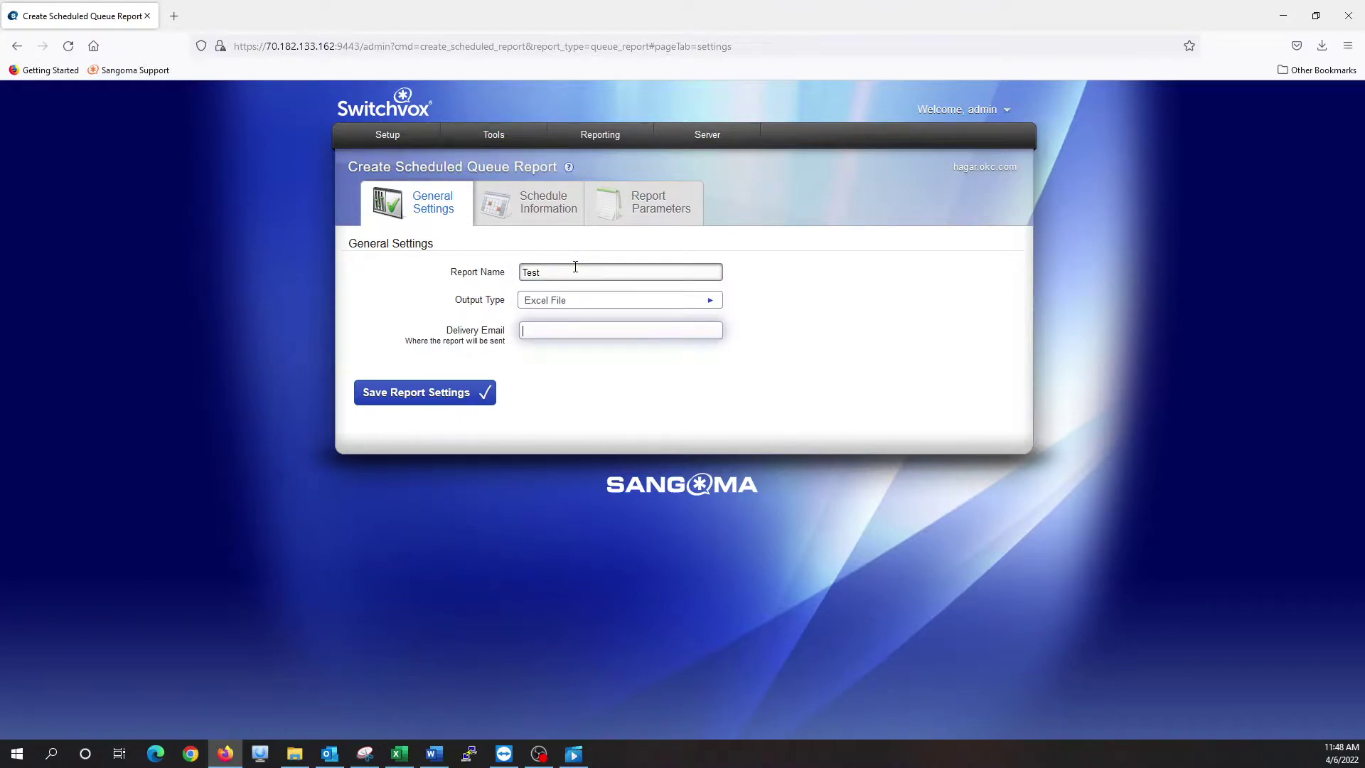
{"action": "key", "text": "Tab"}
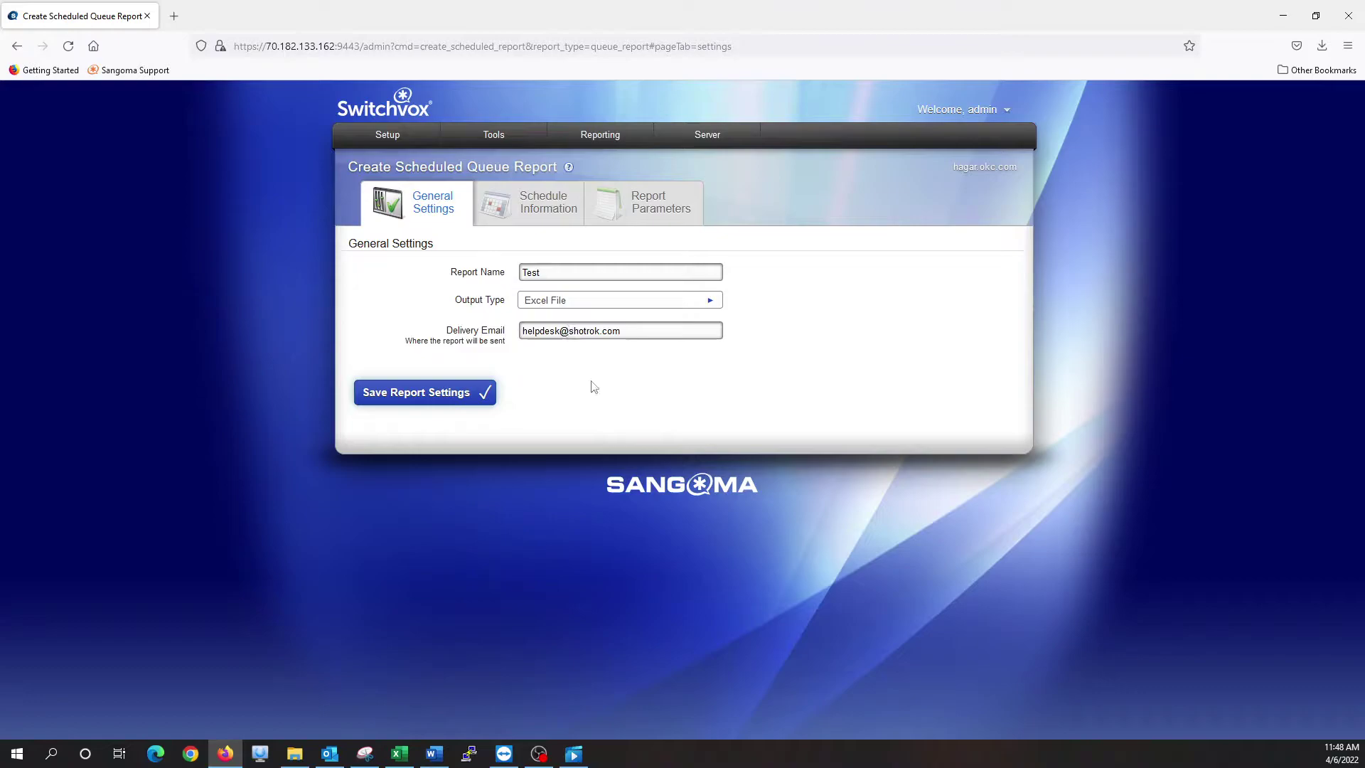
{"action": "left_click", "coordinate": [553, 223]}
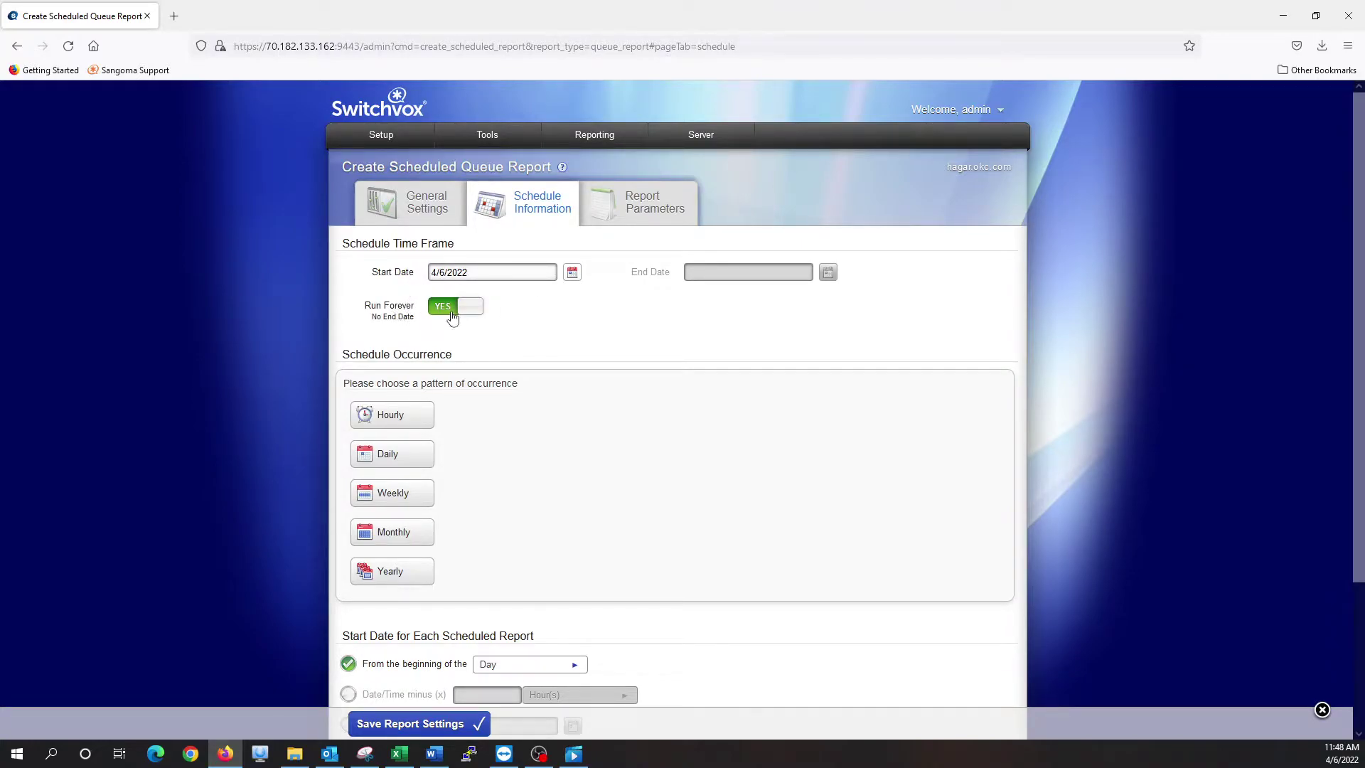
Set the report to run weekly on Sunday at 12:00 AM, every 1 week
{"action": "scroll", "coordinate": [472, 359], "scroll_direction": "down", "scroll_amount": 2}
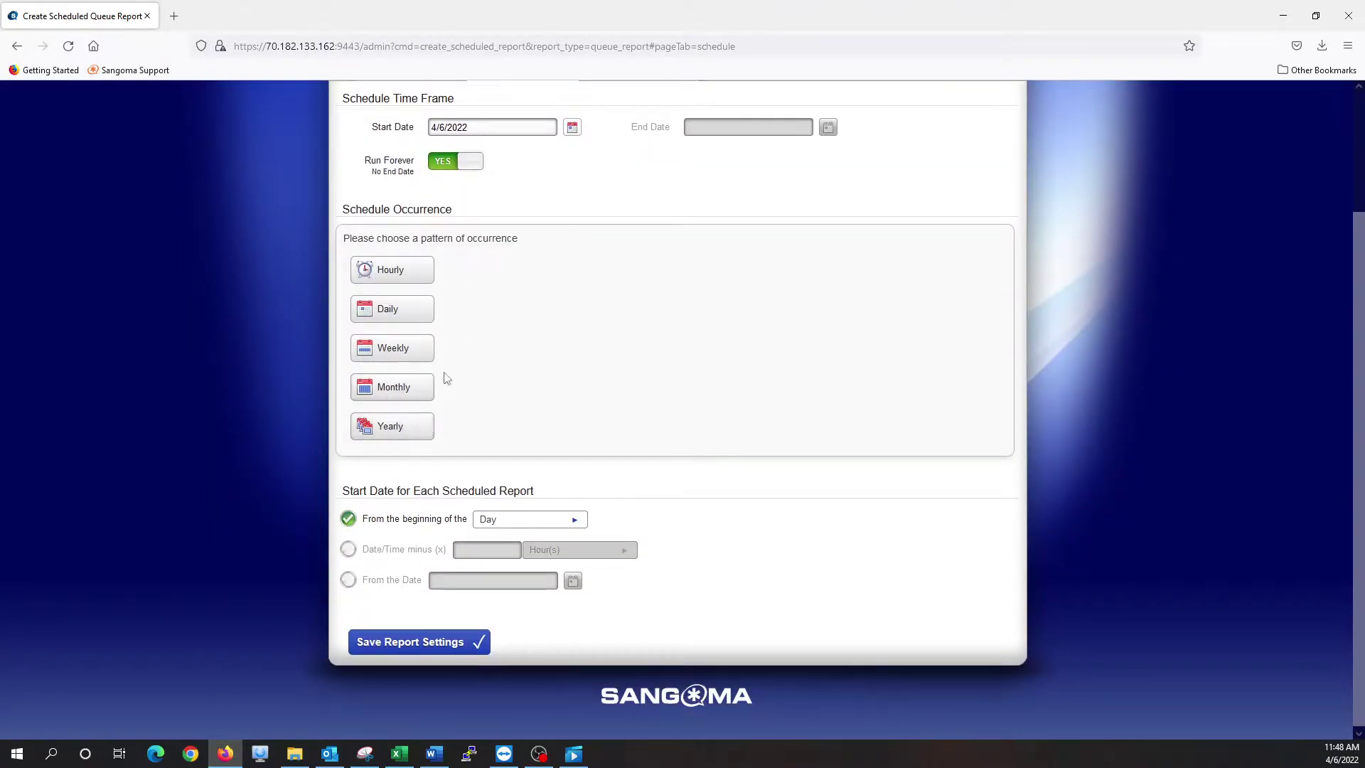
{"action": "left_click", "coordinate": [418, 364]}
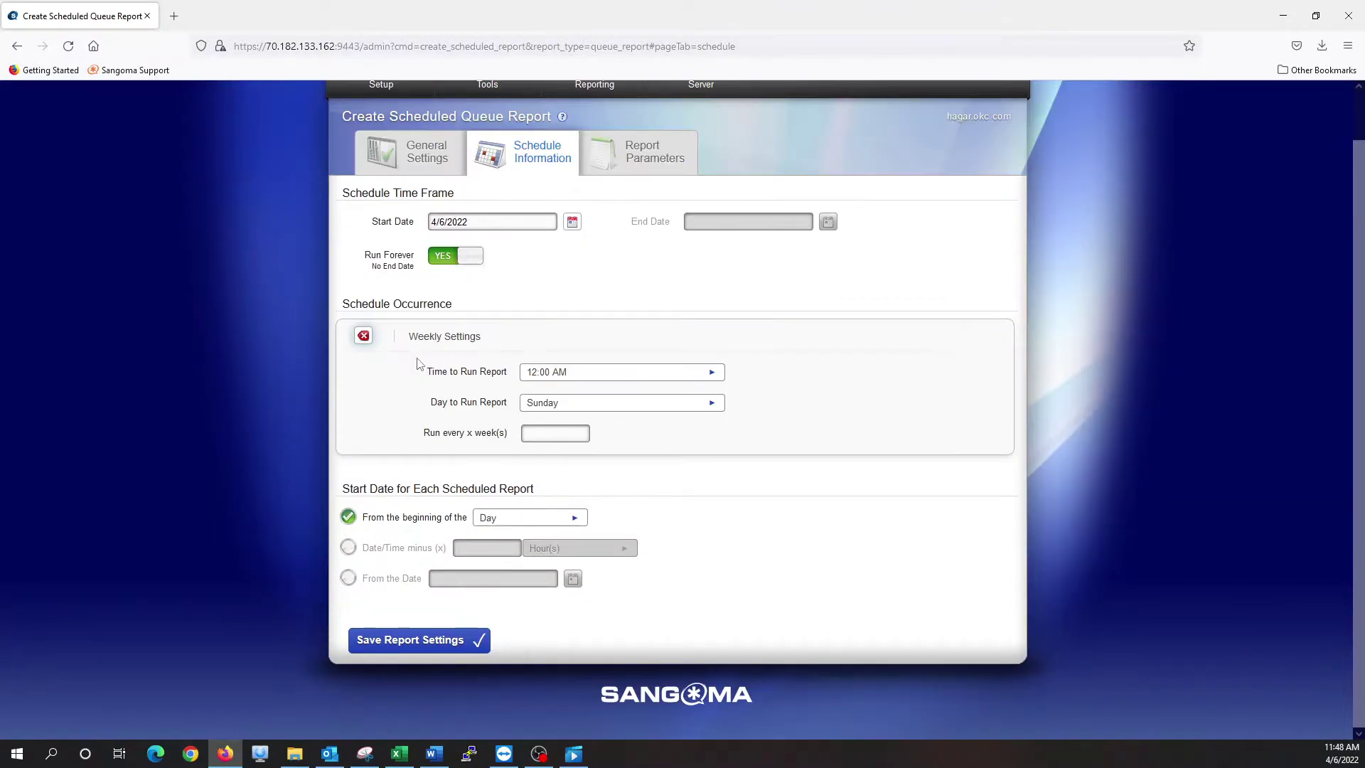
{"action": "left_click", "coordinate": [568, 375]}
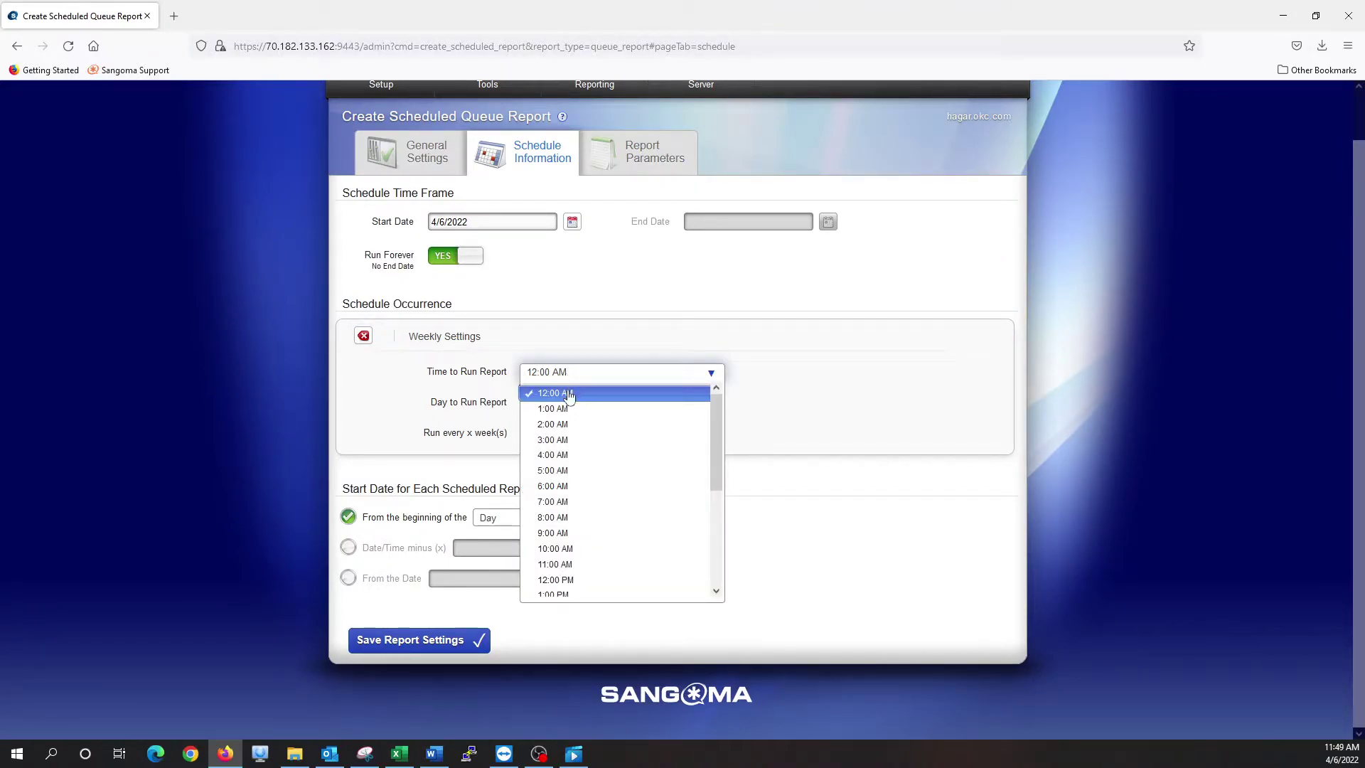
{"action": "left_click", "coordinate": [569, 393]}
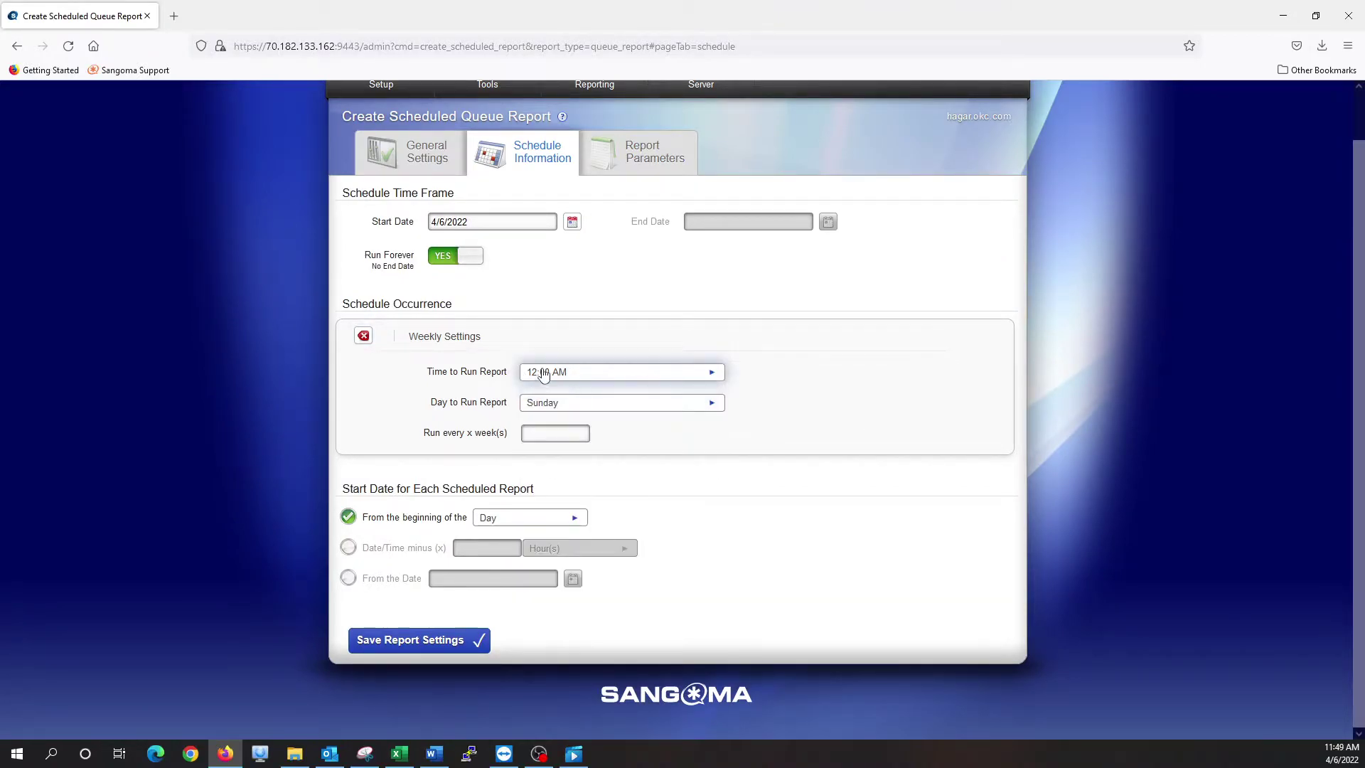
{"action": "left_click", "coordinate": [566, 406]}
{"action": "left_click", "coordinate": [561, 425]}
{"action": "left_click", "coordinate": [561, 428]}
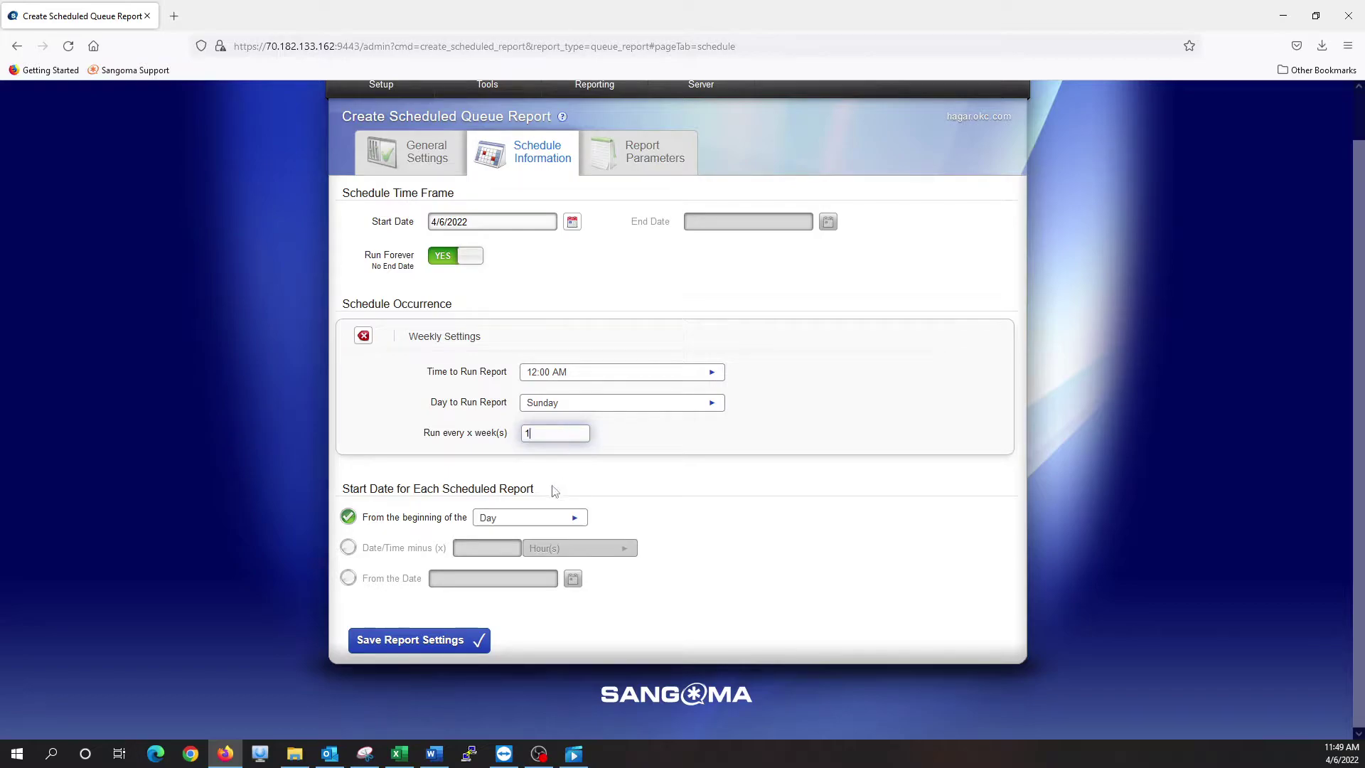
Start each report from Date/Time minus 1 Week(s)
{"action": "left_click", "coordinate": [345, 549]}
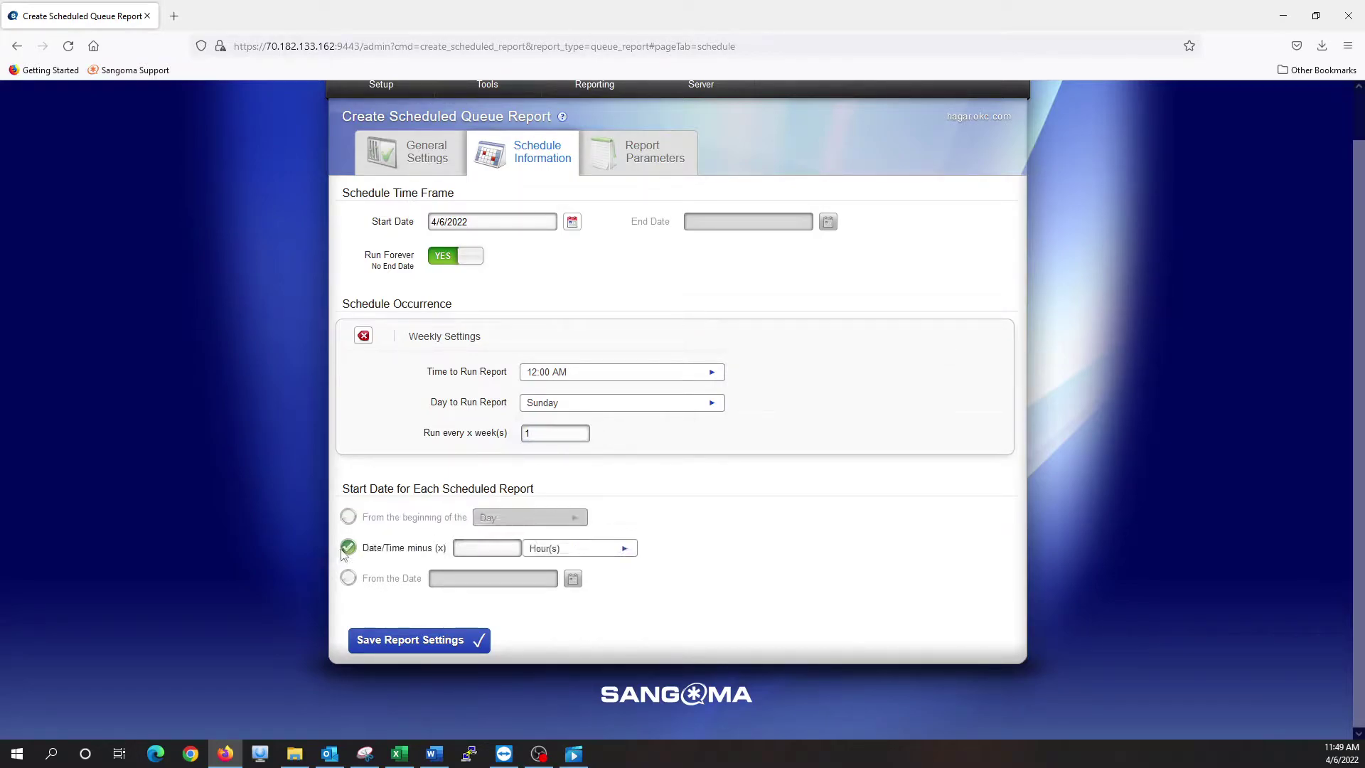
{"action": "left_click", "coordinate": [487, 541]}
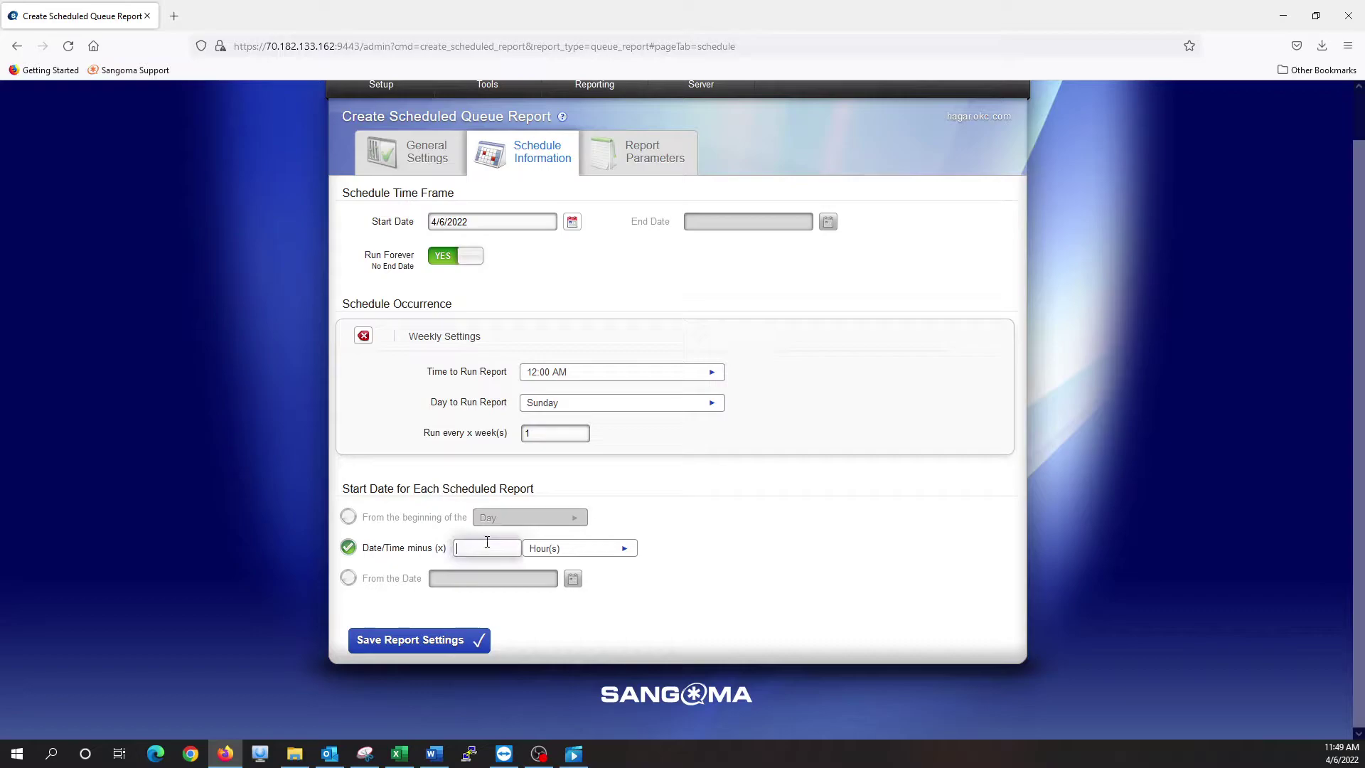
{"action": "left_click", "coordinate": [547, 551]}
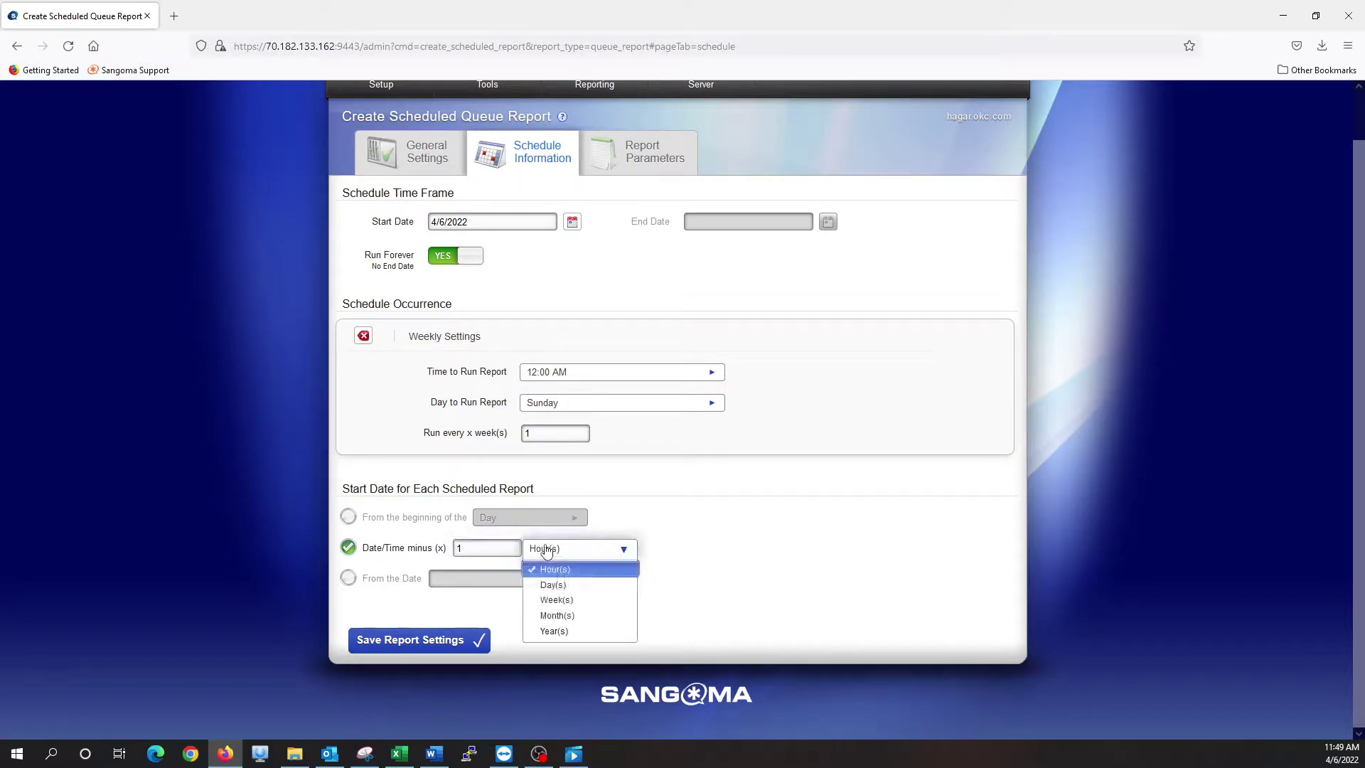
{"action": "left_click", "coordinate": [565, 602]}
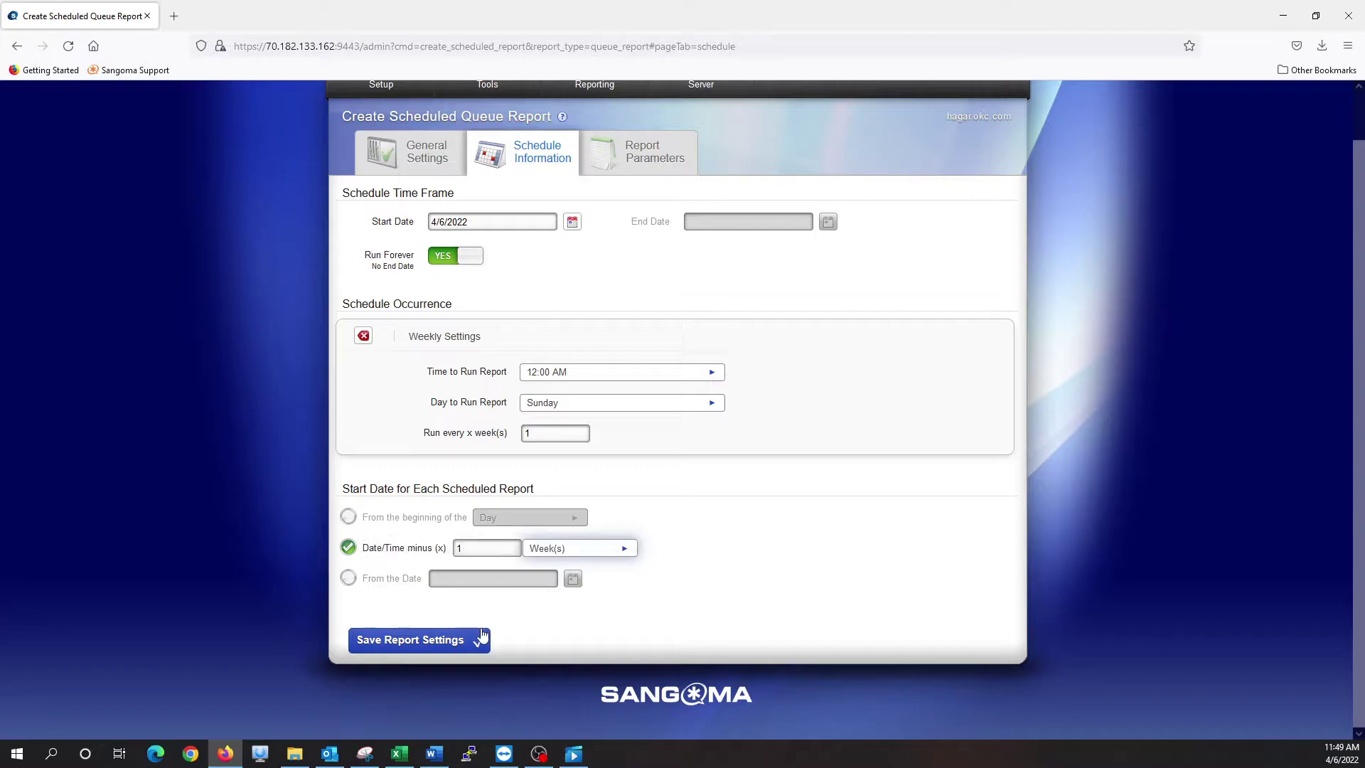
{"action": "left_click", "coordinate": [548, 430]}
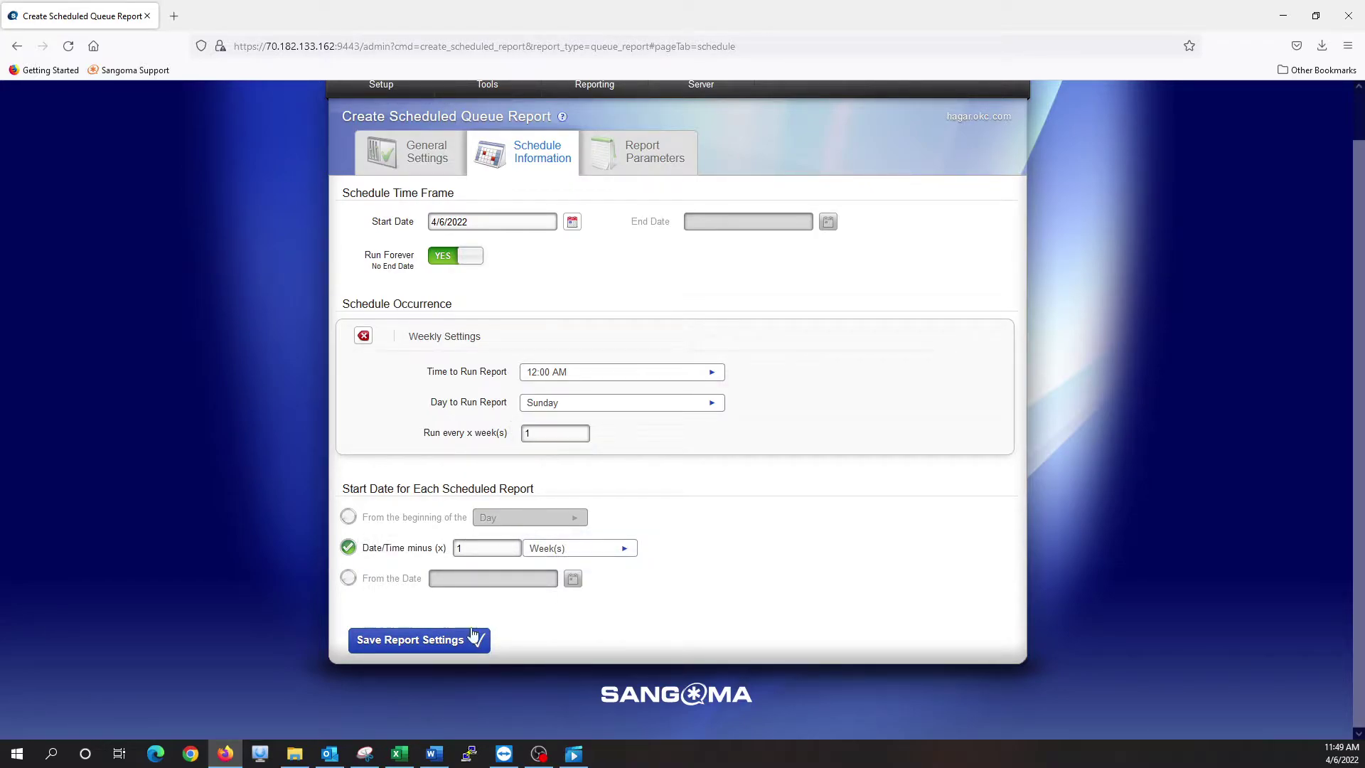
In Report Parameters, ignore weekends and report on queues 2101 OKC Parts and 2102 OKC Service
{"action": "left_click", "coordinate": [627, 157]}
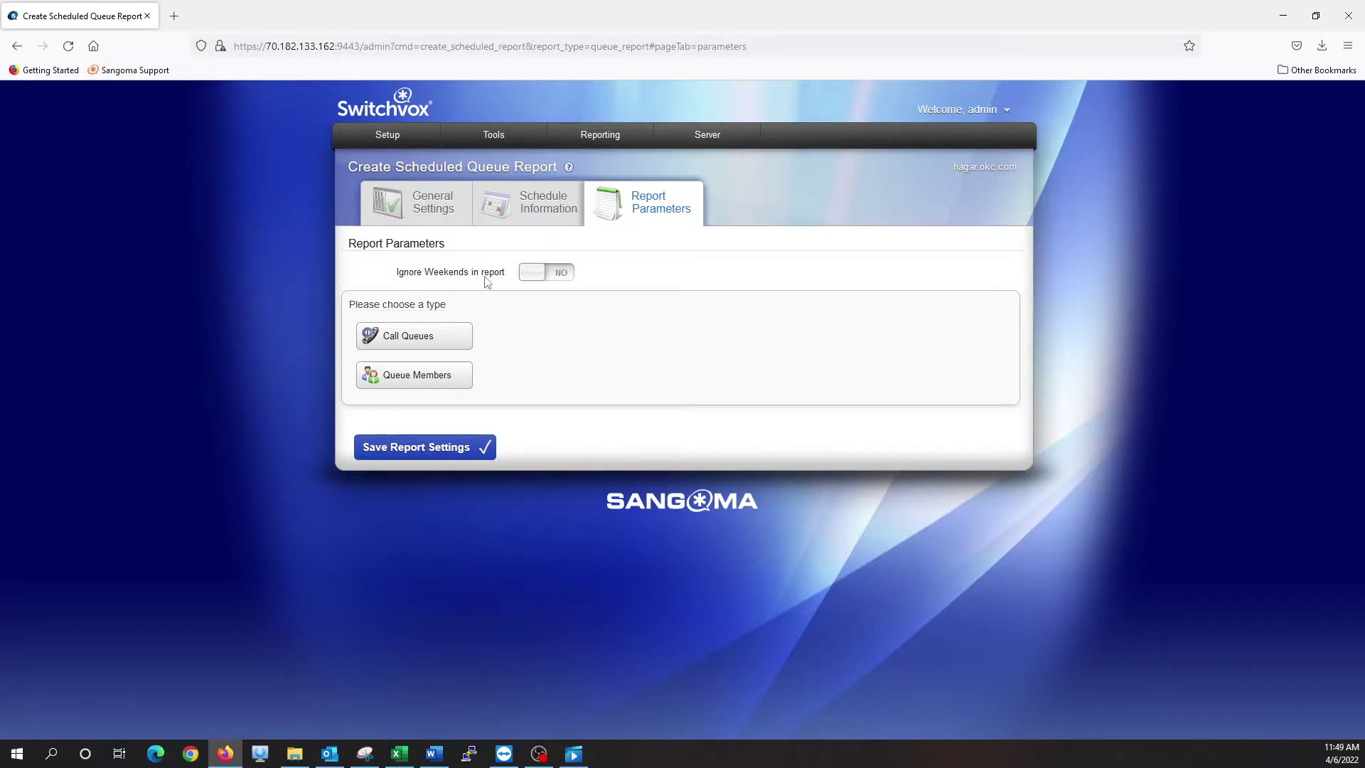
{"action": "left_click", "coordinate": [535, 277]}
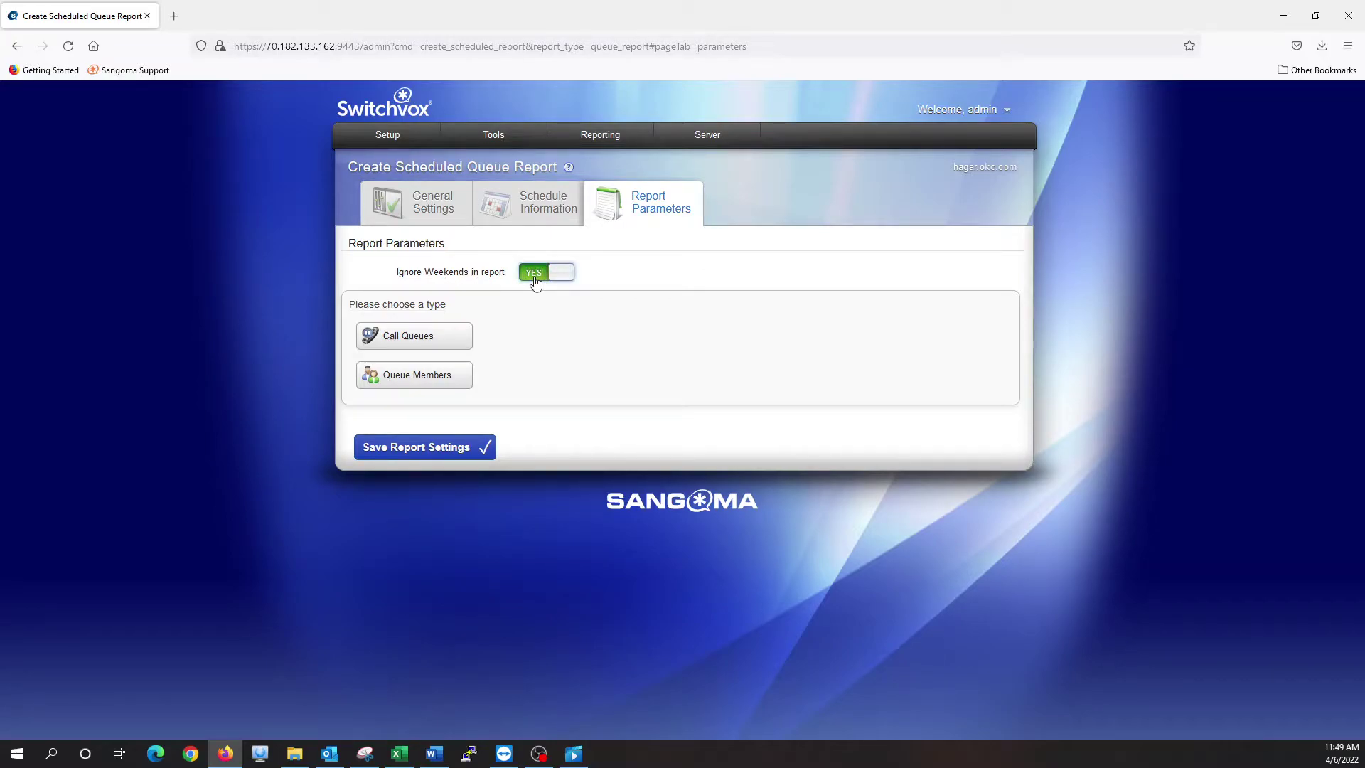
{"action": "left_click", "coordinate": [444, 345]}
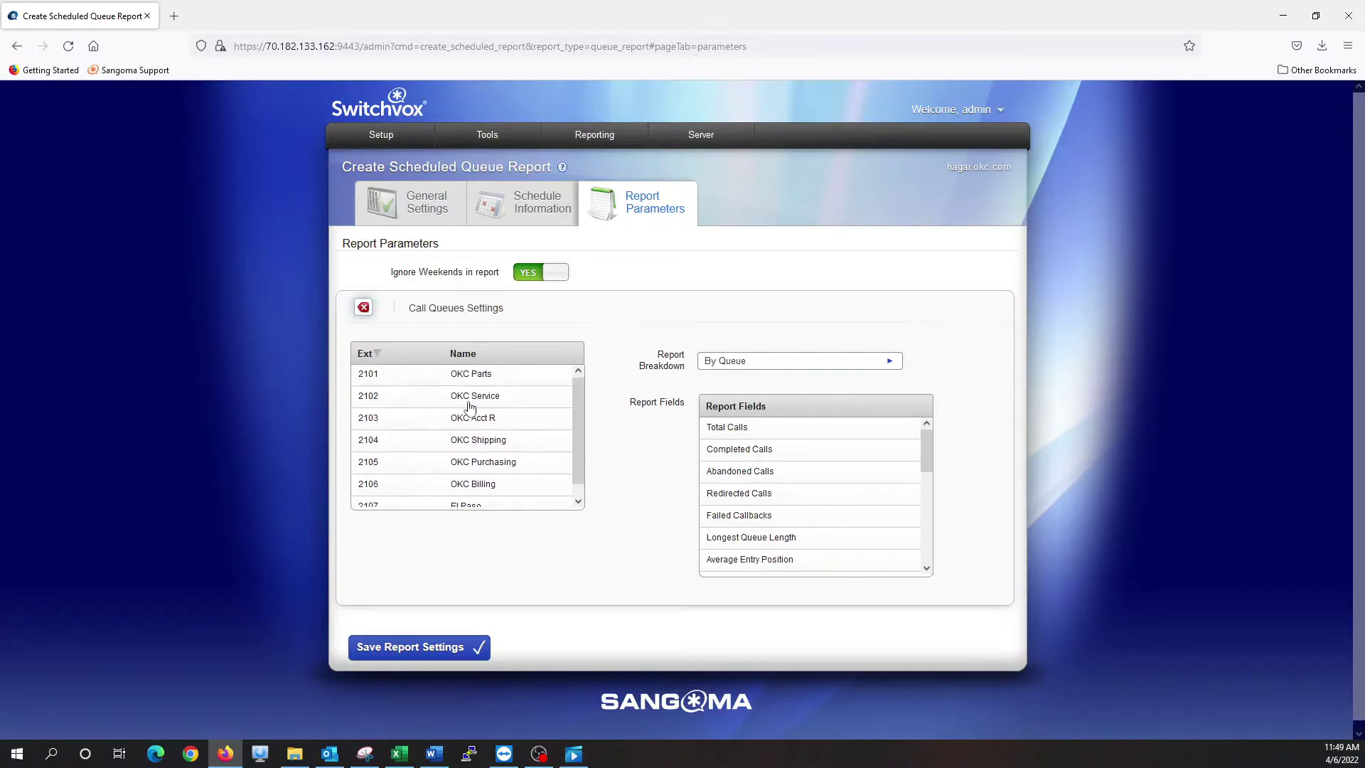
{"action": "left_click", "coordinate": [478, 379]}
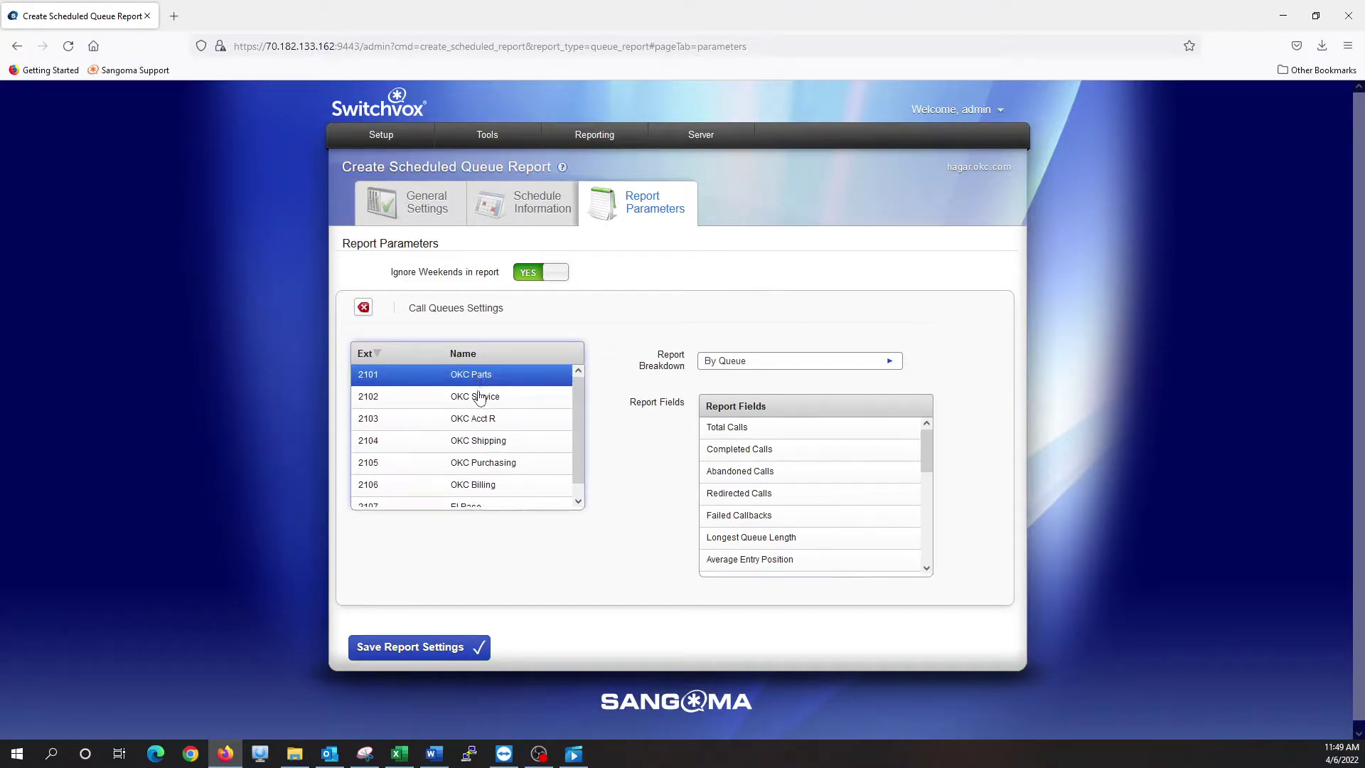
{"action": "left_click", "coordinate": [481, 401]}
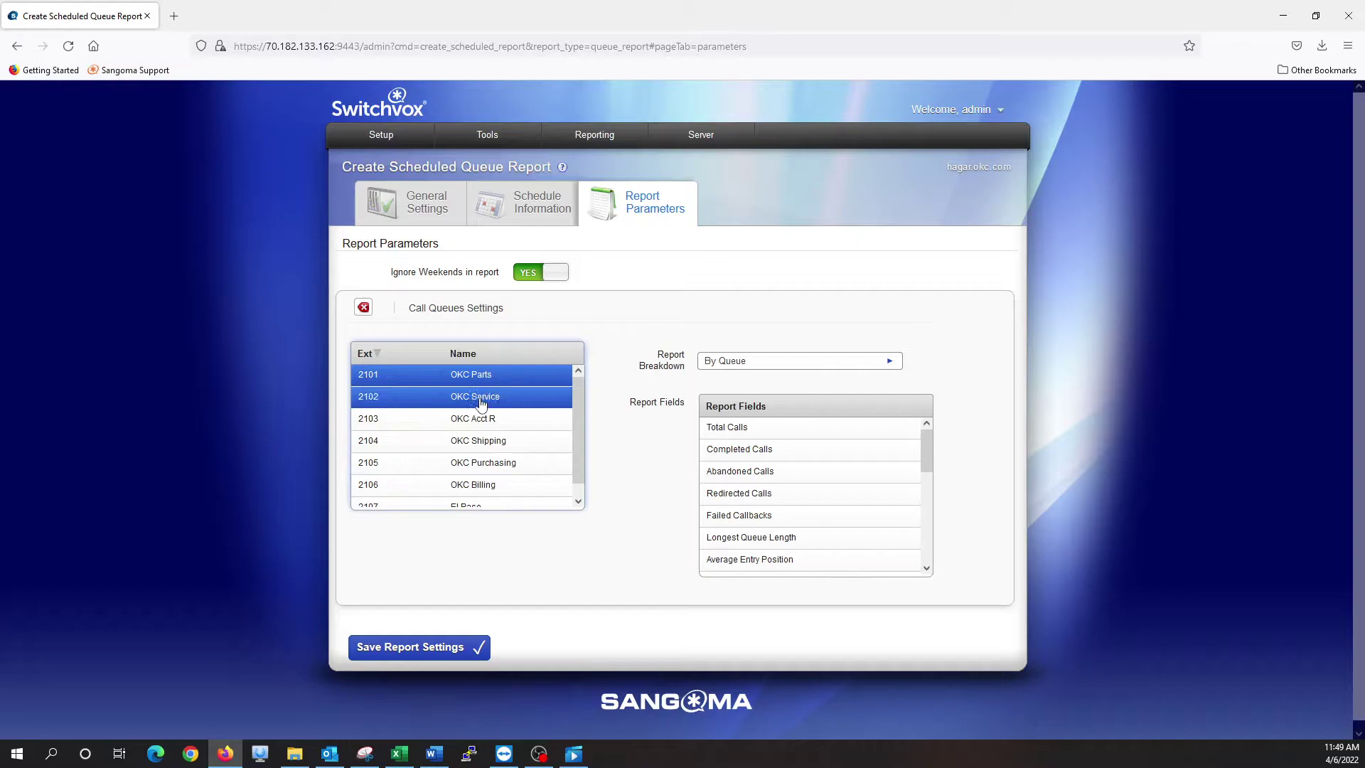
{"action": "left_click_drag", "start_coordinate": [481, 403], "coordinate": [482, 399]}
{"action": "left_click", "coordinate": [472, 399]}
{"action": "left_click", "coordinate": [479, 424]}
Add Total Calls, Redirected Calls, Average Talking Time and Maximum Talking Time report fields
{"action": "scroll", "coordinate": [744, 431], "scroll_direction": "down", "scroll_amount": 2}
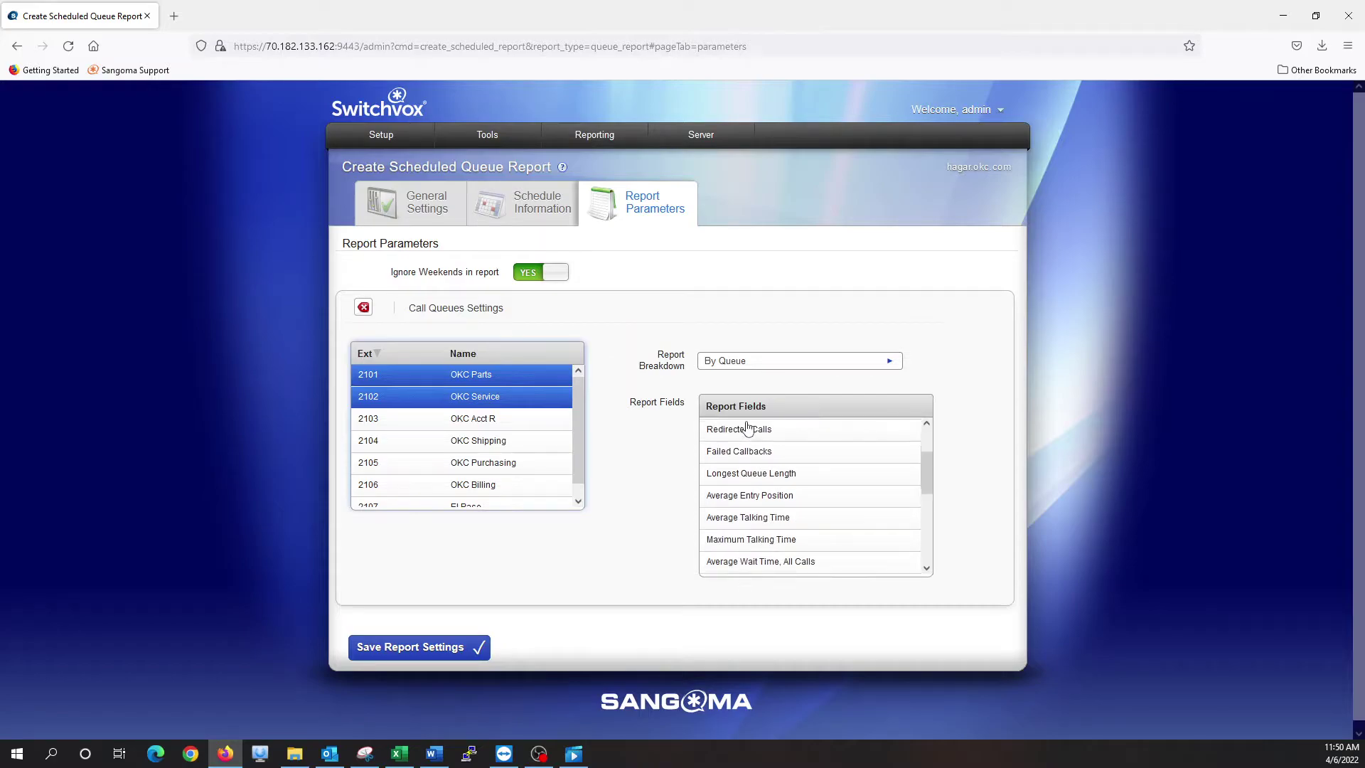
{"action": "scroll", "coordinate": [747, 429], "scroll_direction": "up", "scroll_amount": 2}
{"action": "left_click", "coordinate": [752, 428]}
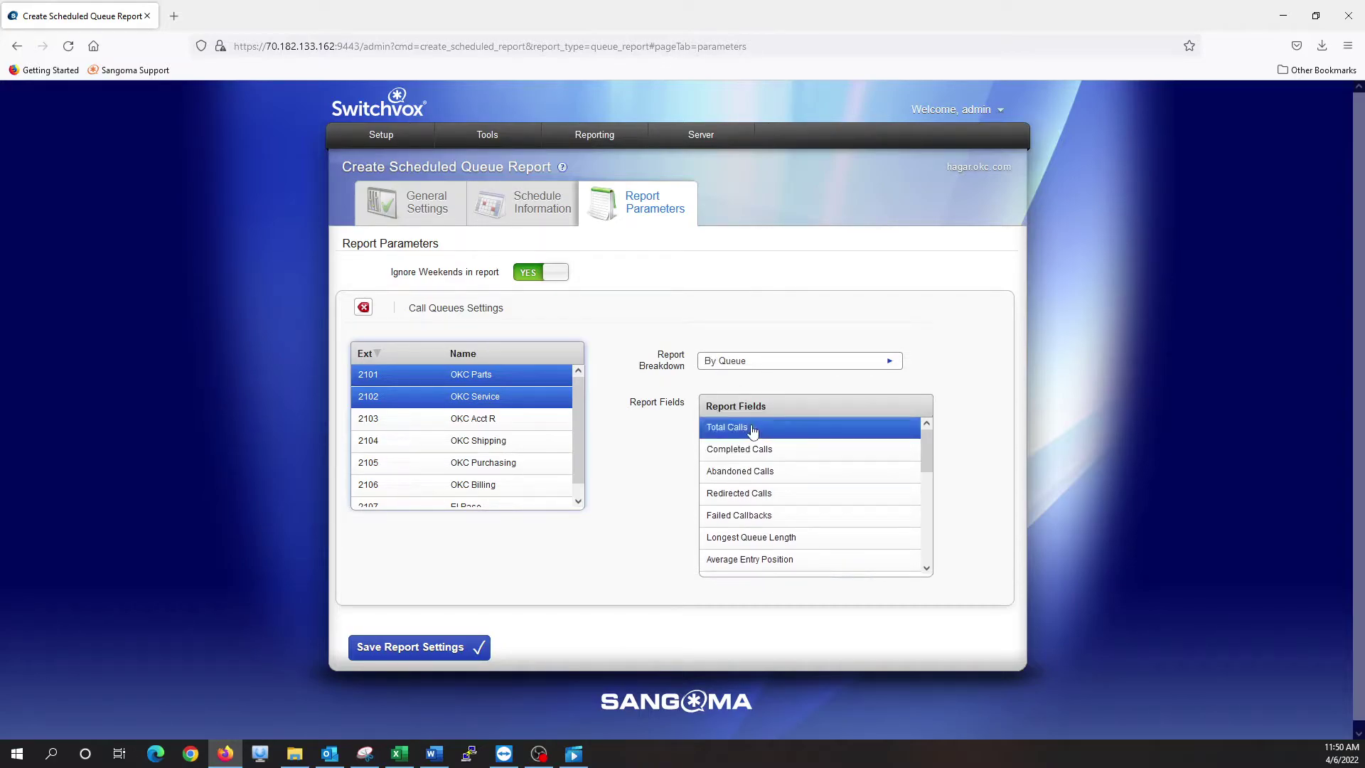
{"action": "scroll", "coordinate": [764, 457], "scroll_direction": "down", "scroll_amount": 2}
{"action": "key", "text": "ctrl+plus"}
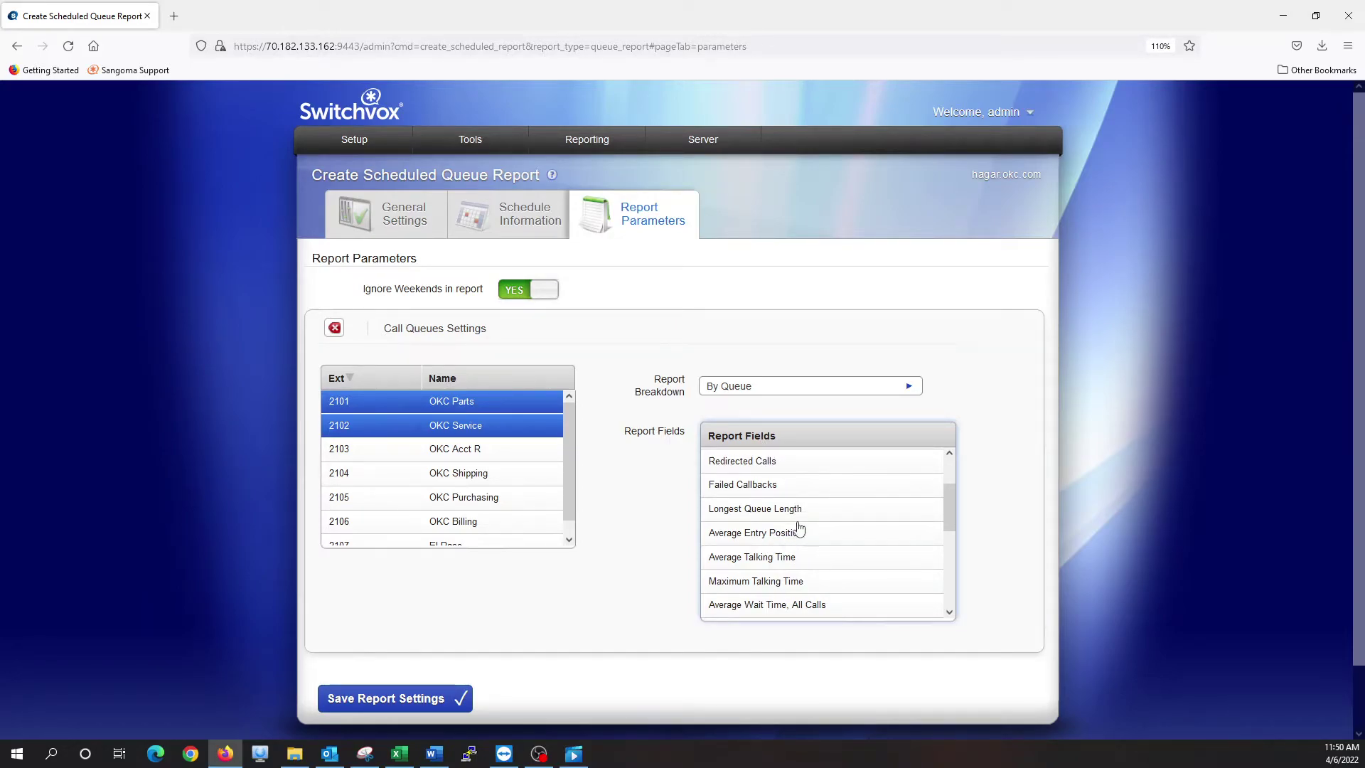
{"action": "left_click", "coordinate": [776, 475]}
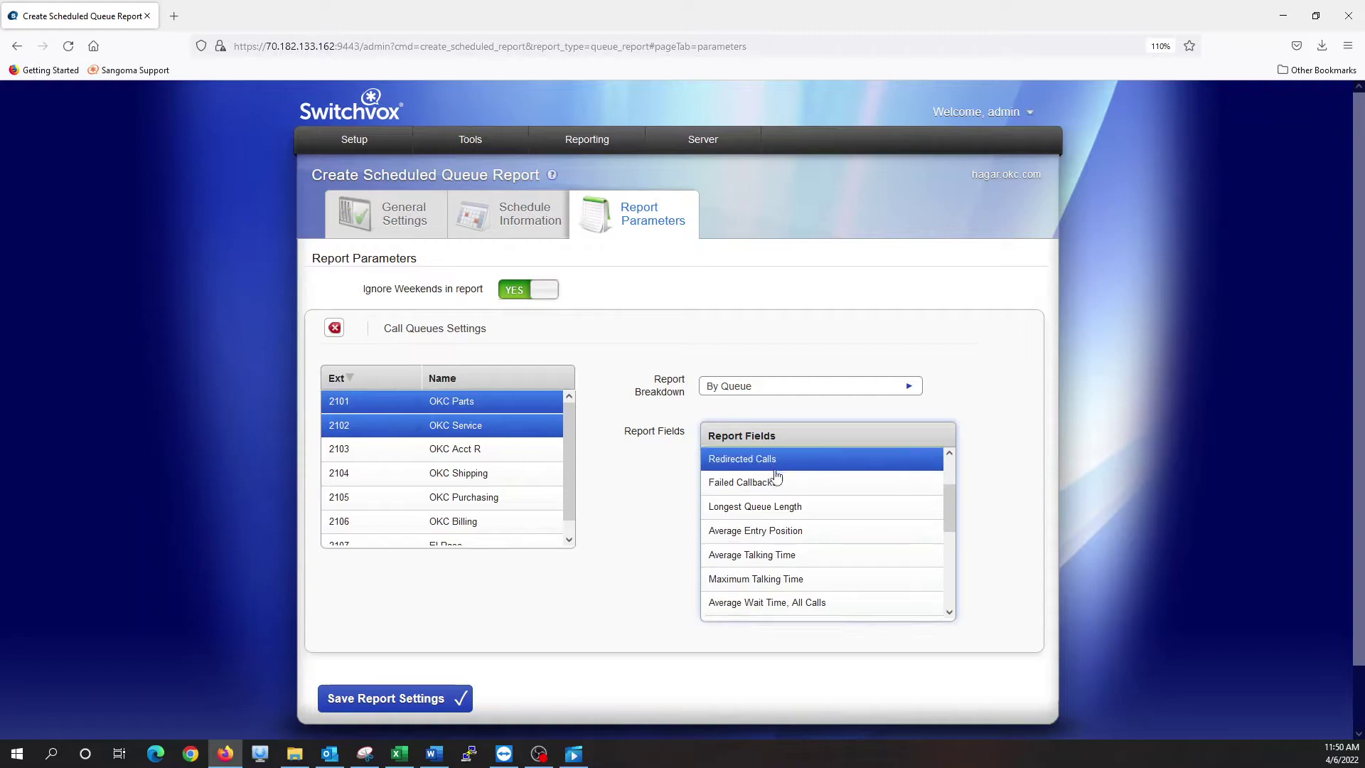
{"action": "scroll", "coordinate": [776, 474], "scroll_direction": "down", "scroll_amount": 3}
{"action": "left_click", "coordinate": [779, 491]}
{"action": "scroll", "coordinate": [778, 493], "scroll_direction": "down", "scroll_amount": 5}
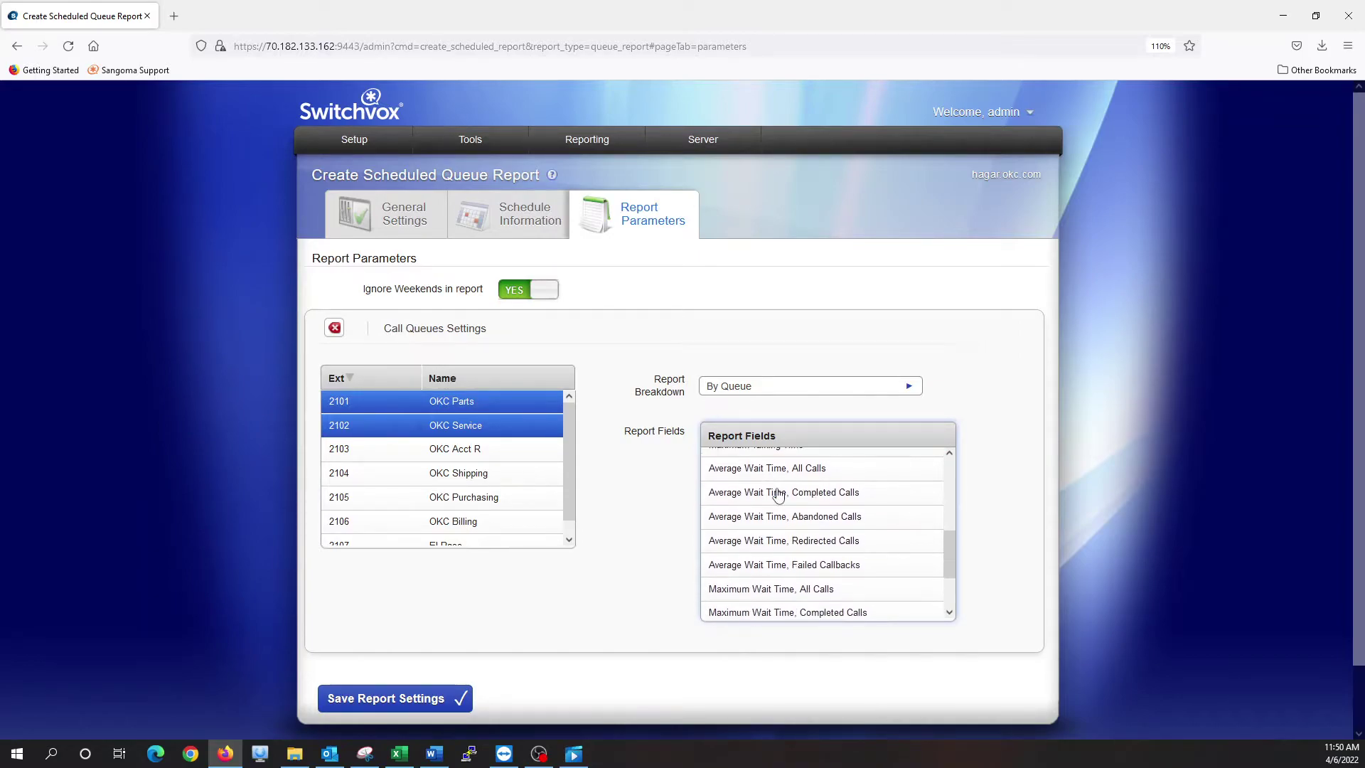
{"action": "scroll", "coordinate": [778, 496], "scroll_direction": "up", "scroll_amount": 6}
{"action": "scroll", "coordinate": [779, 495], "scroll_direction": "up", "scroll_amount": 2}
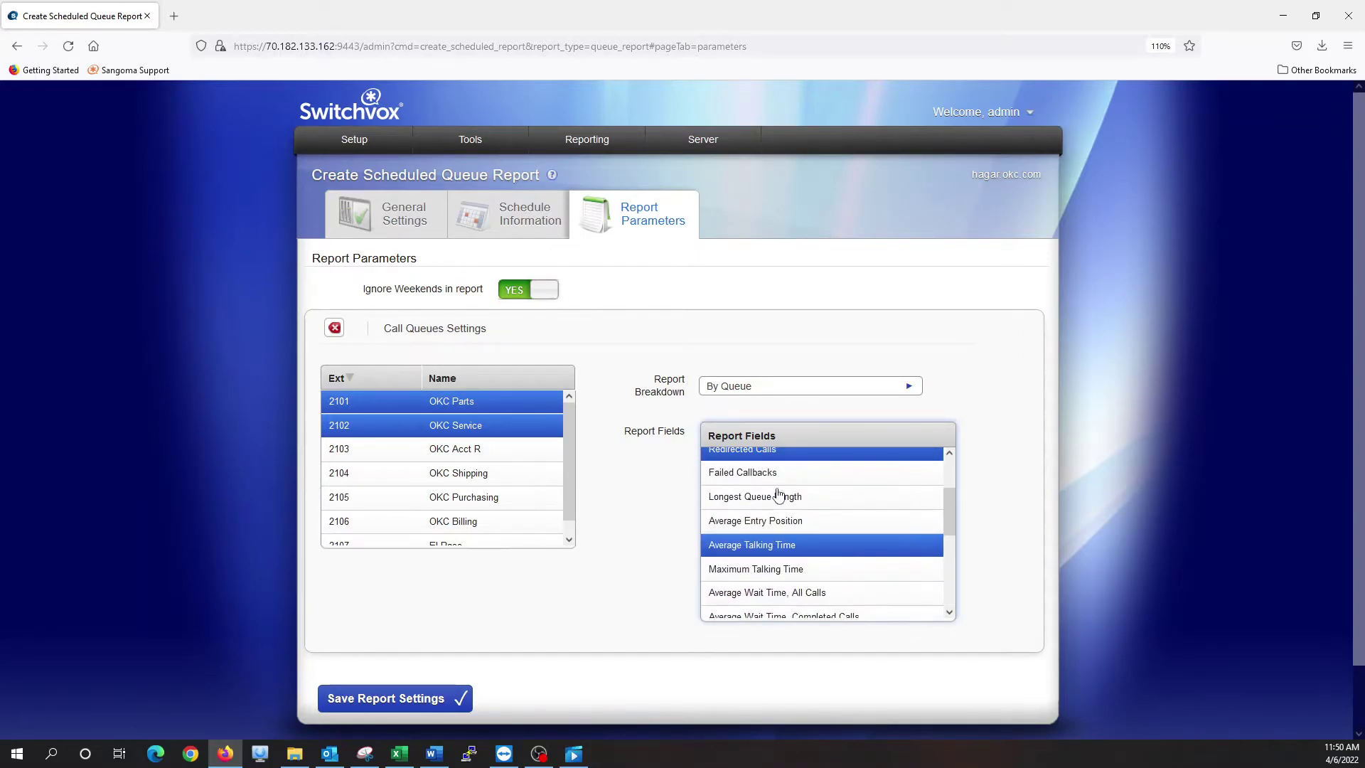
{"action": "scroll", "coordinate": [779, 496], "scroll_direction": "down", "scroll_amount": 3}
{"action": "scroll", "coordinate": [778, 492], "scroll_direction": "down", "scroll_amount": 3}
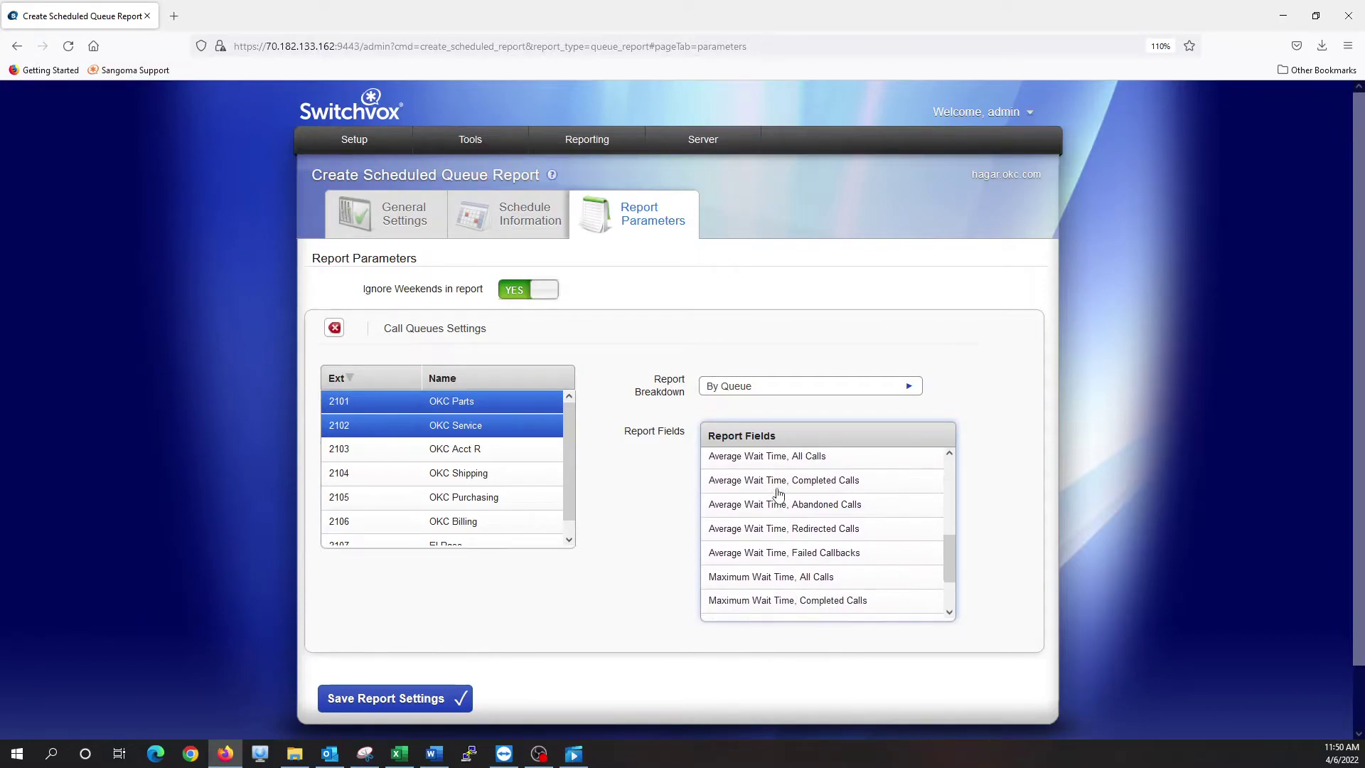
{"action": "scroll", "coordinate": [779, 493], "scroll_direction": "up", "scroll_amount": 3}
{"action": "scroll", "coordinate": [779, 493], "scroll_direction": "down", "scroll_amount": 3}
{"action": "scroll", "coordinate": [778, 493], "scroll_direction": "up", "scroll_amount": 3}
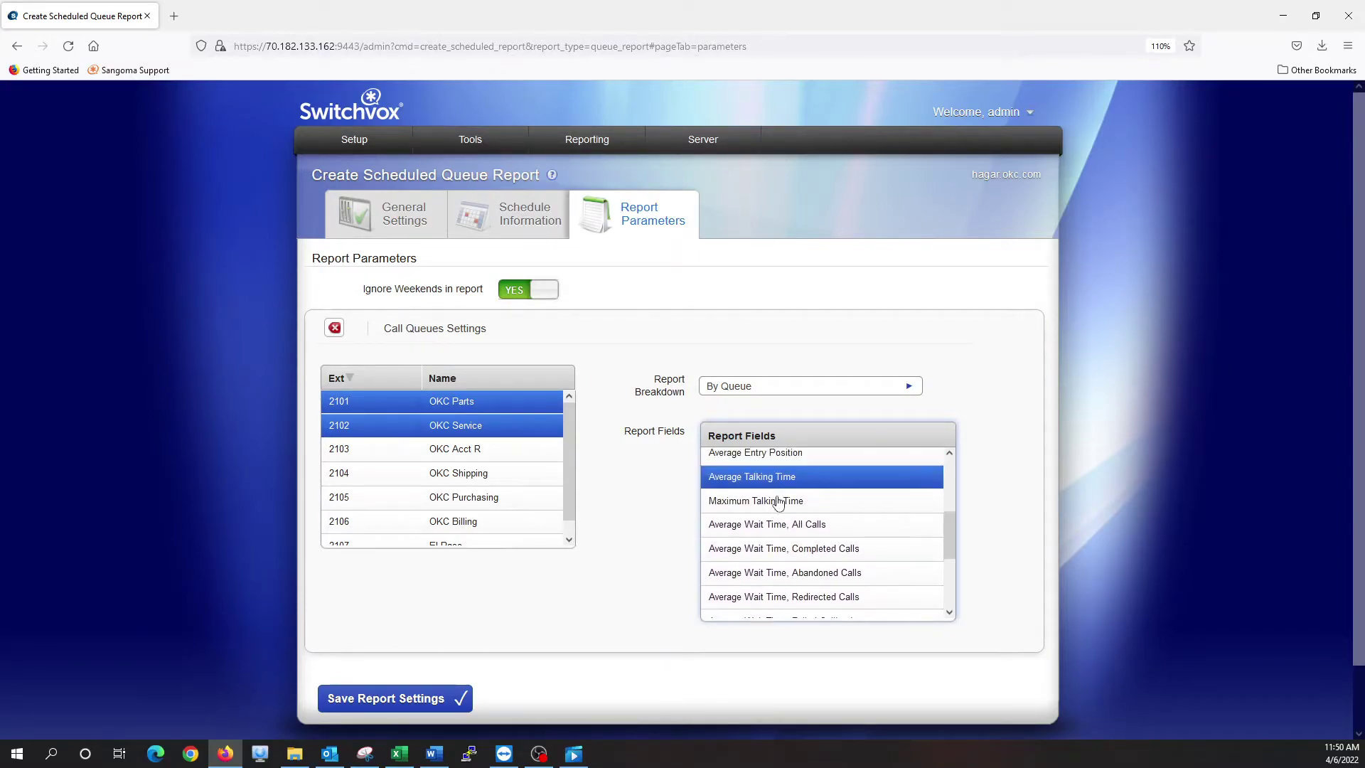
{"action": "left_click", "coordinate": [779, 501], "text": "ctrl"}
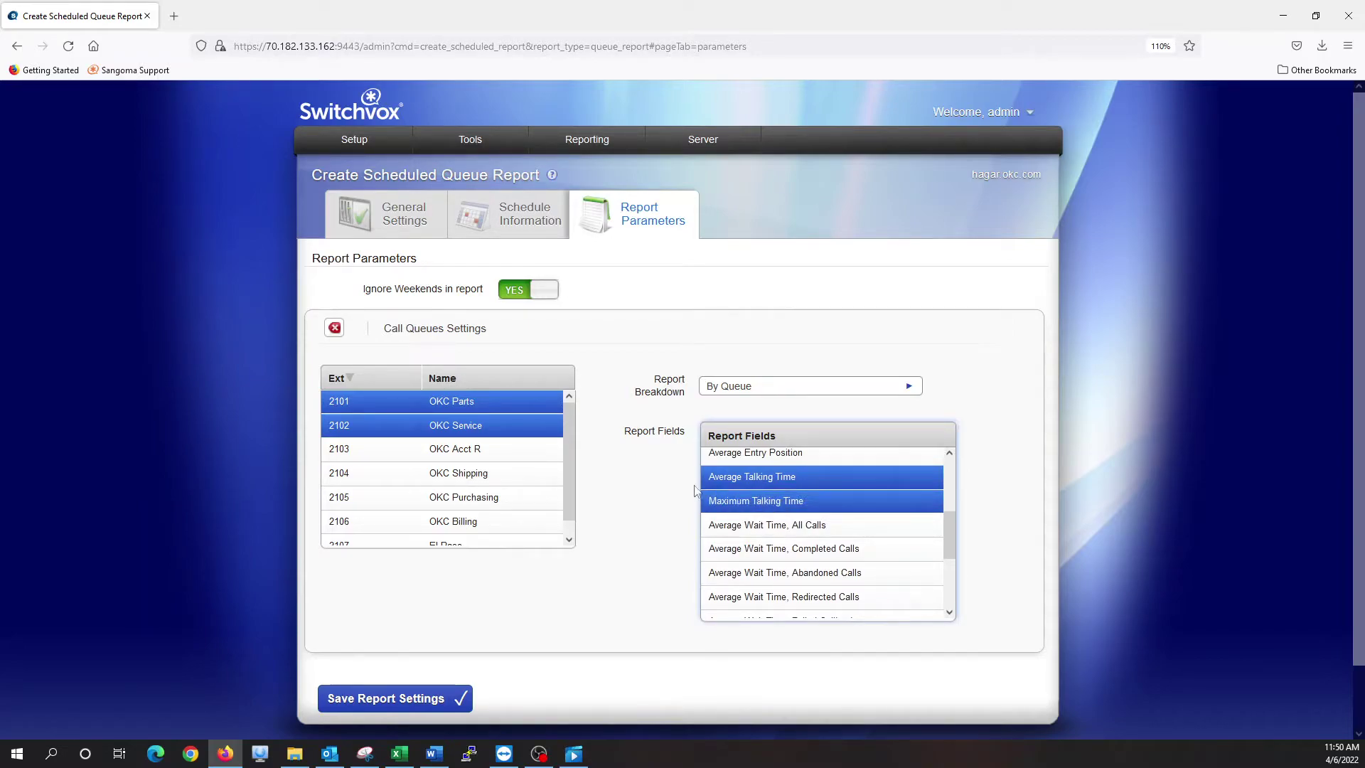
Set the report breakdown to By Day Of Week
{"action": "left_click", "coordinate": [747, 385]}
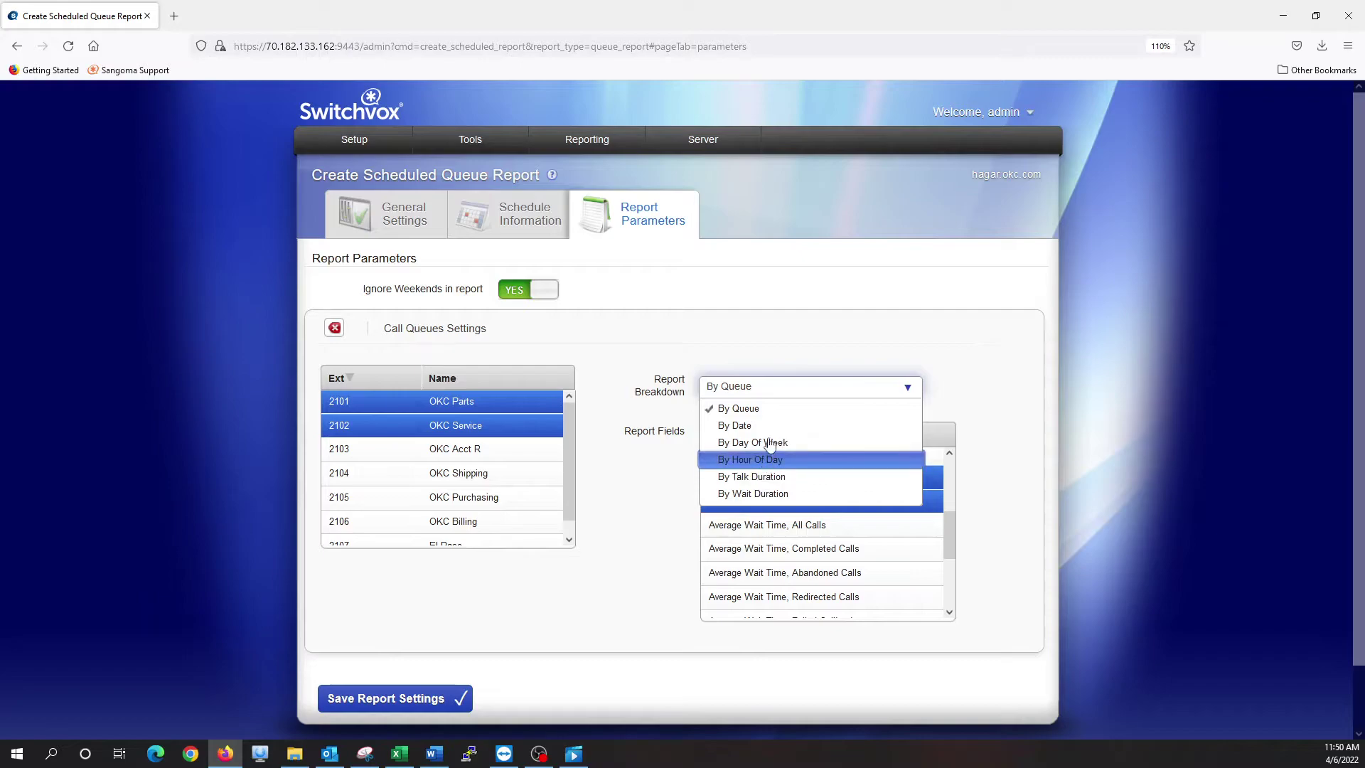
{"action": "left_click", "coordinate": [771, 442]}
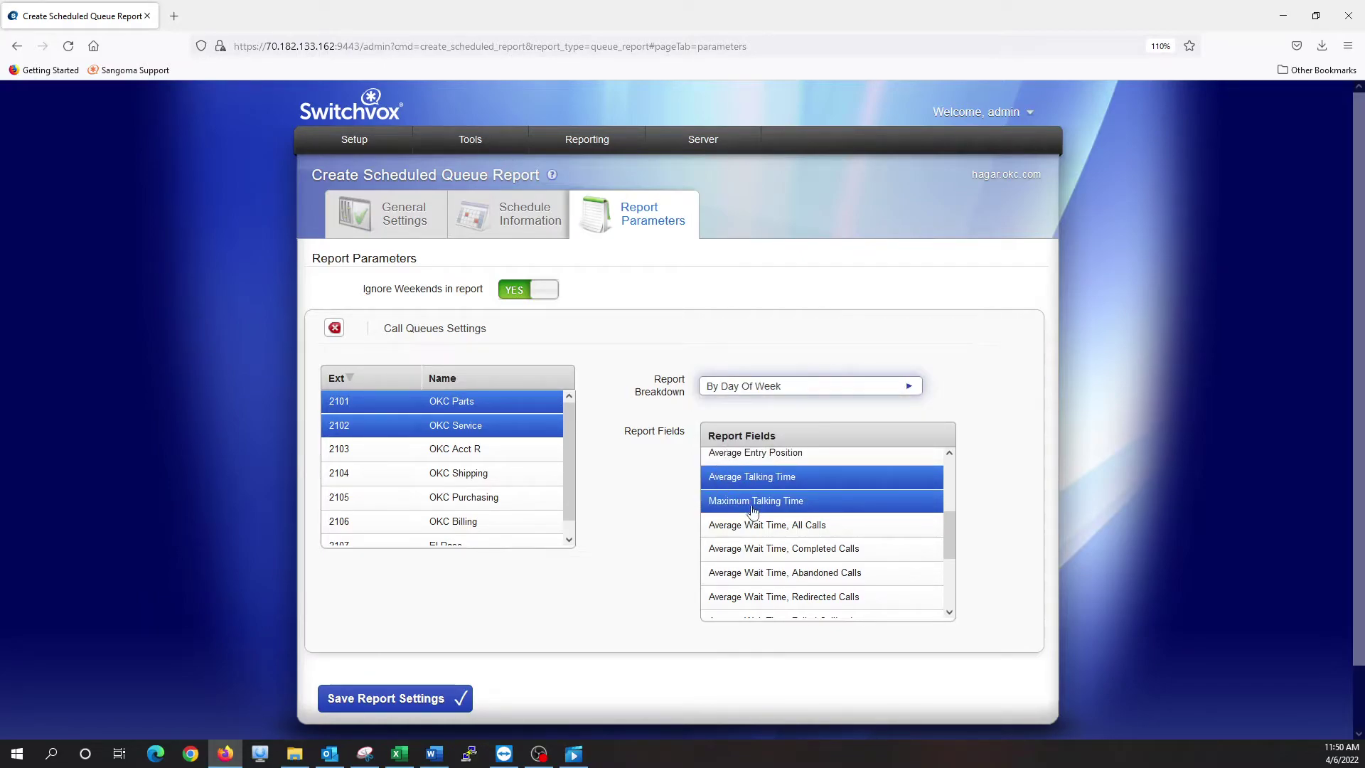
{"action": "scroll", "coordinate": [752, 511], "scroll_direction": "up", "scroll_amount": 4}
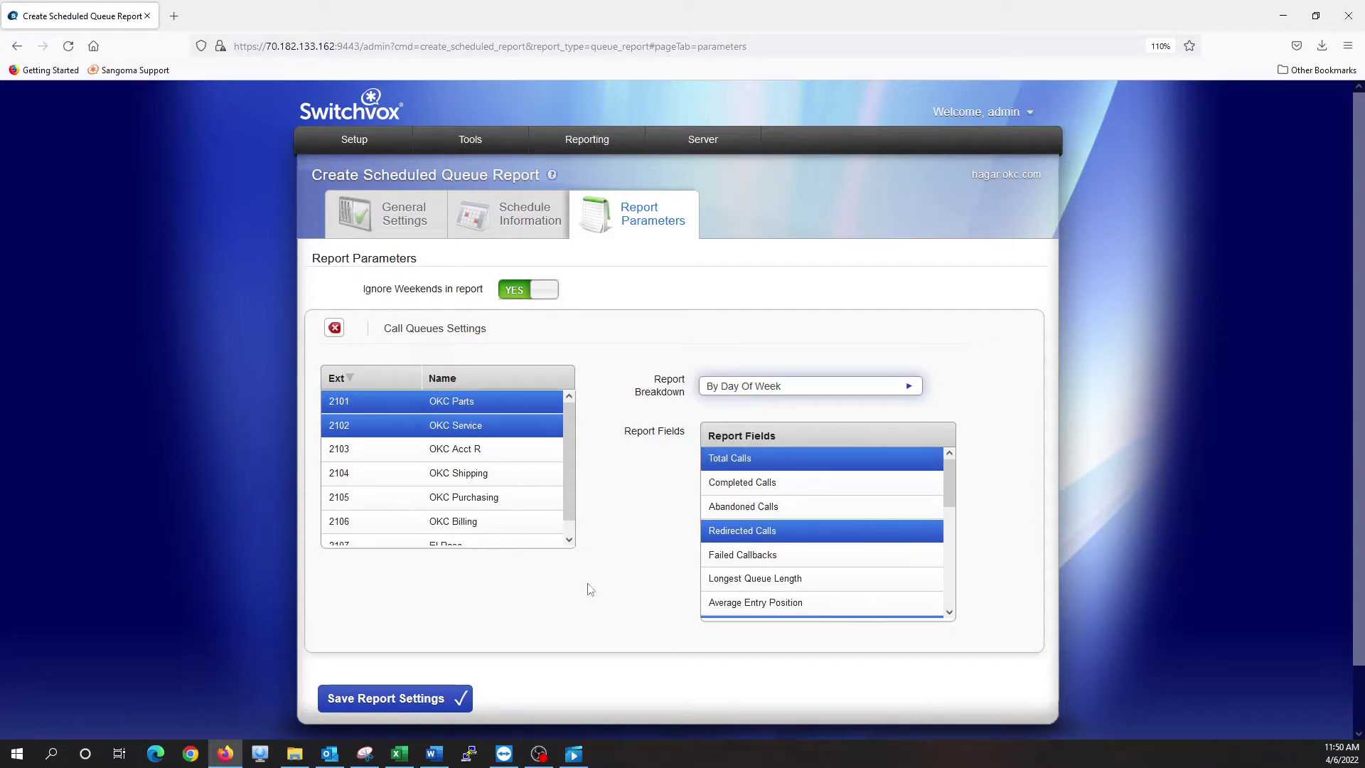
Save the report settings, then delete the Test scheduled report, leaving nine
{"action": "left_click", "coordinate": [438, 698]}
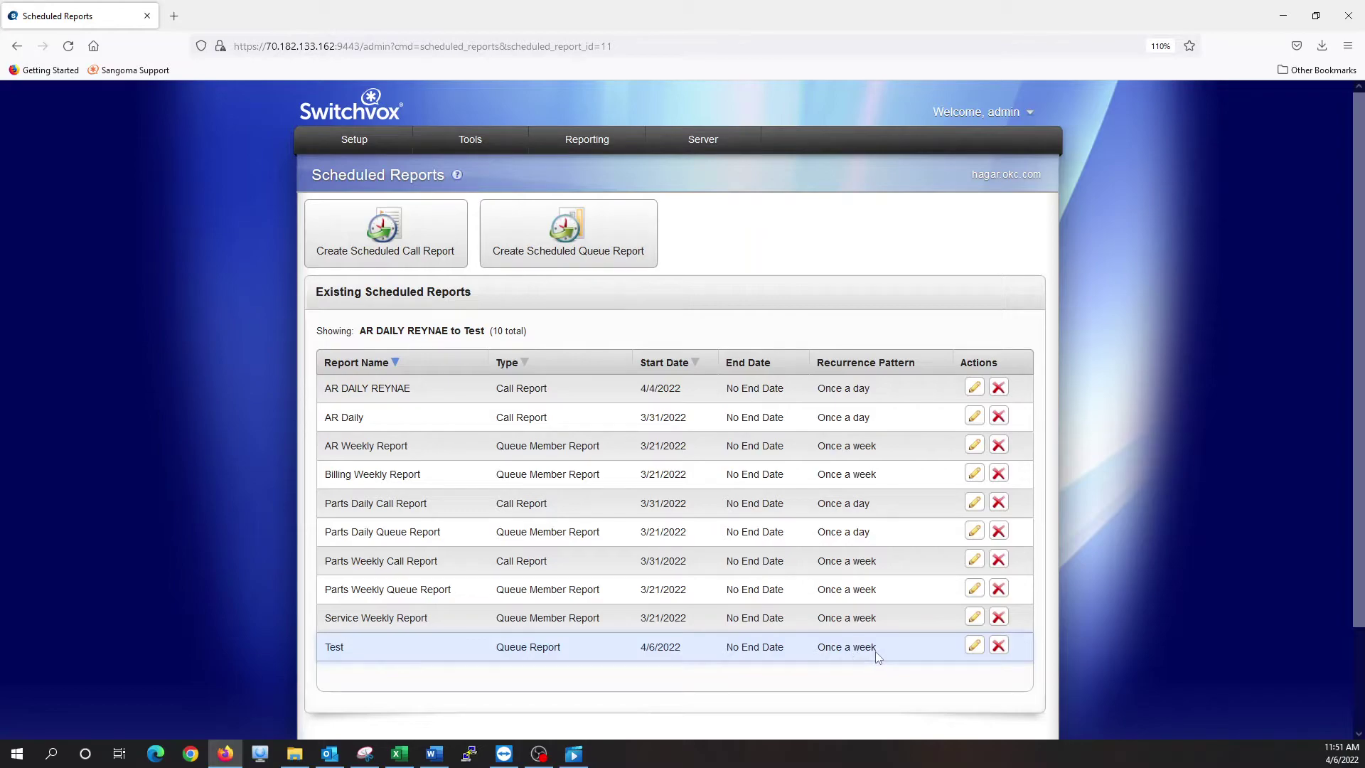
{"action": "left_click", "coordinate": [999, 646]}
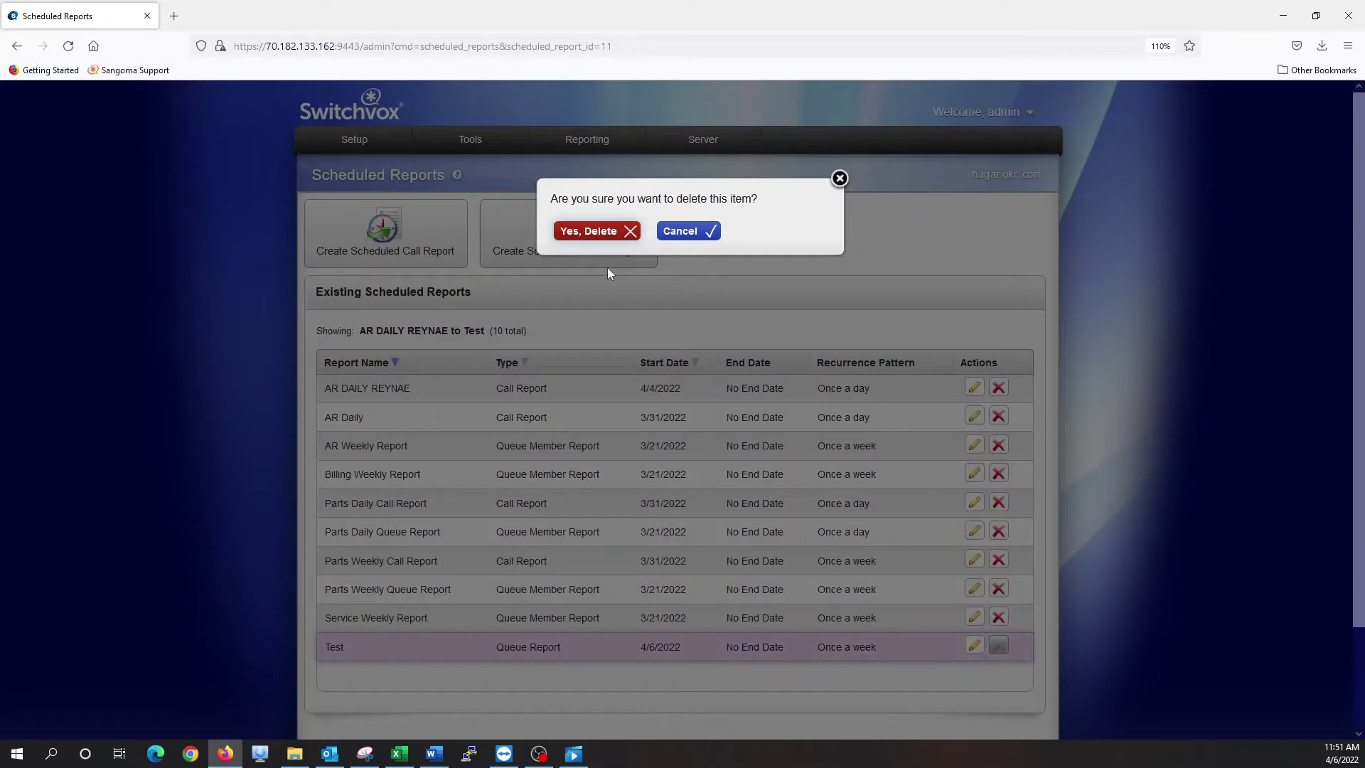
{"action": "left_click", "coordinate": [607, 233]}
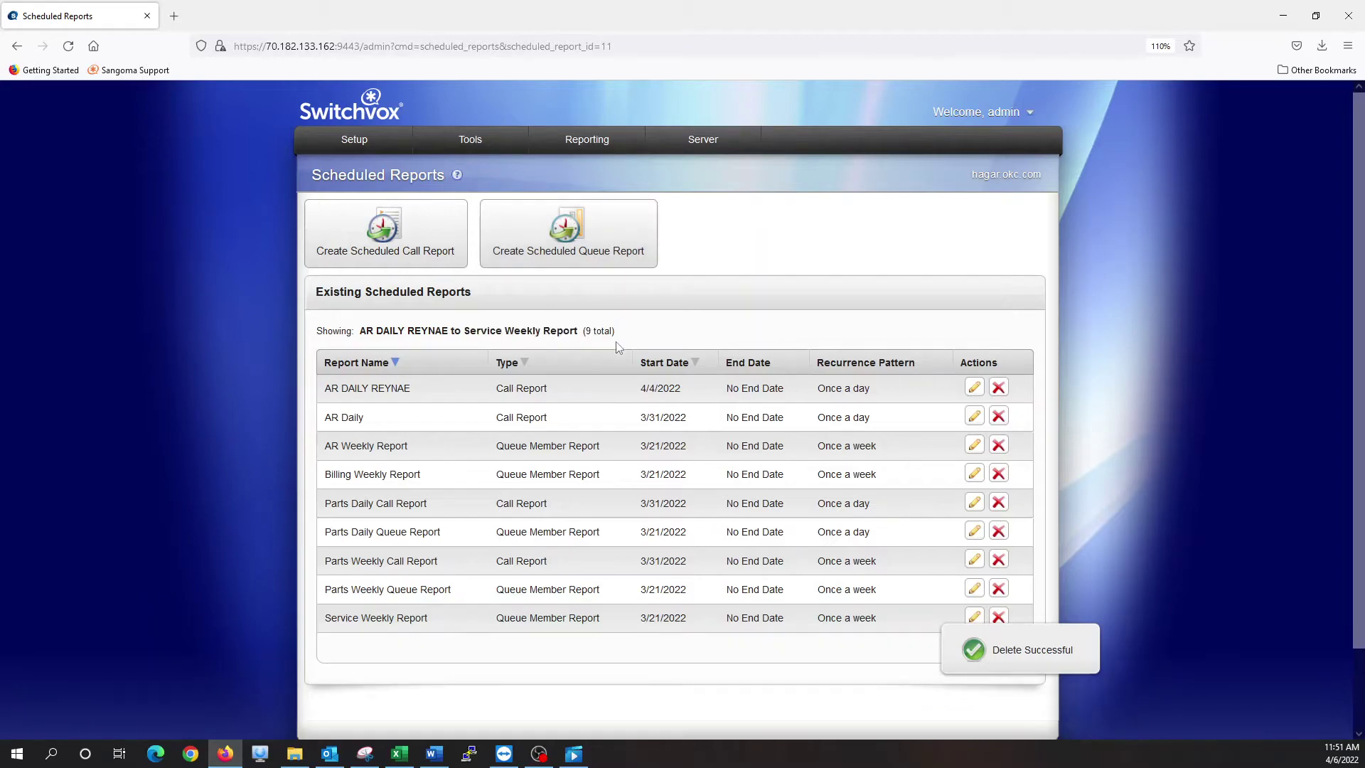
{"action": "mouse_move", "coordinate": [624, 151]}
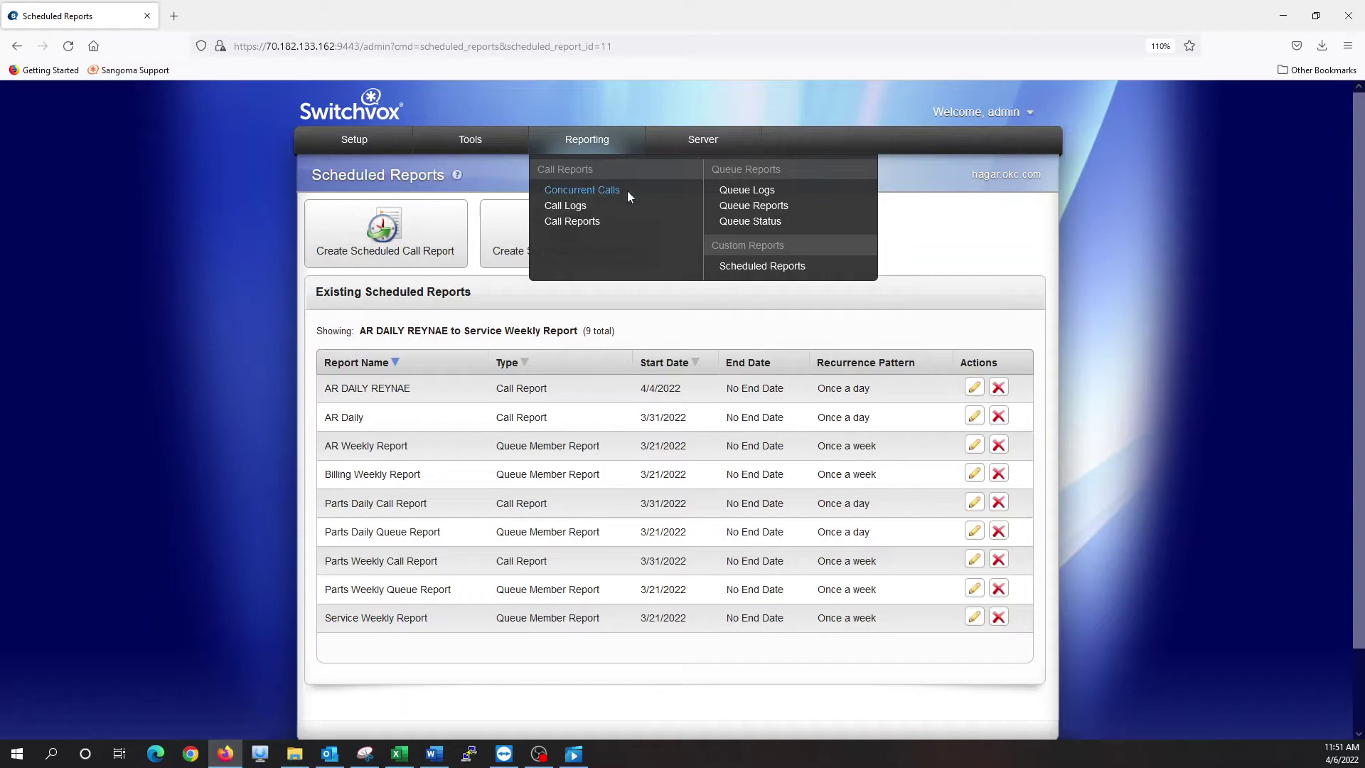
Open Queue Reports and set the date range 3/28/2022 to 4/1/2022
{"action": "left_click", "coordinate": [743, 213]}
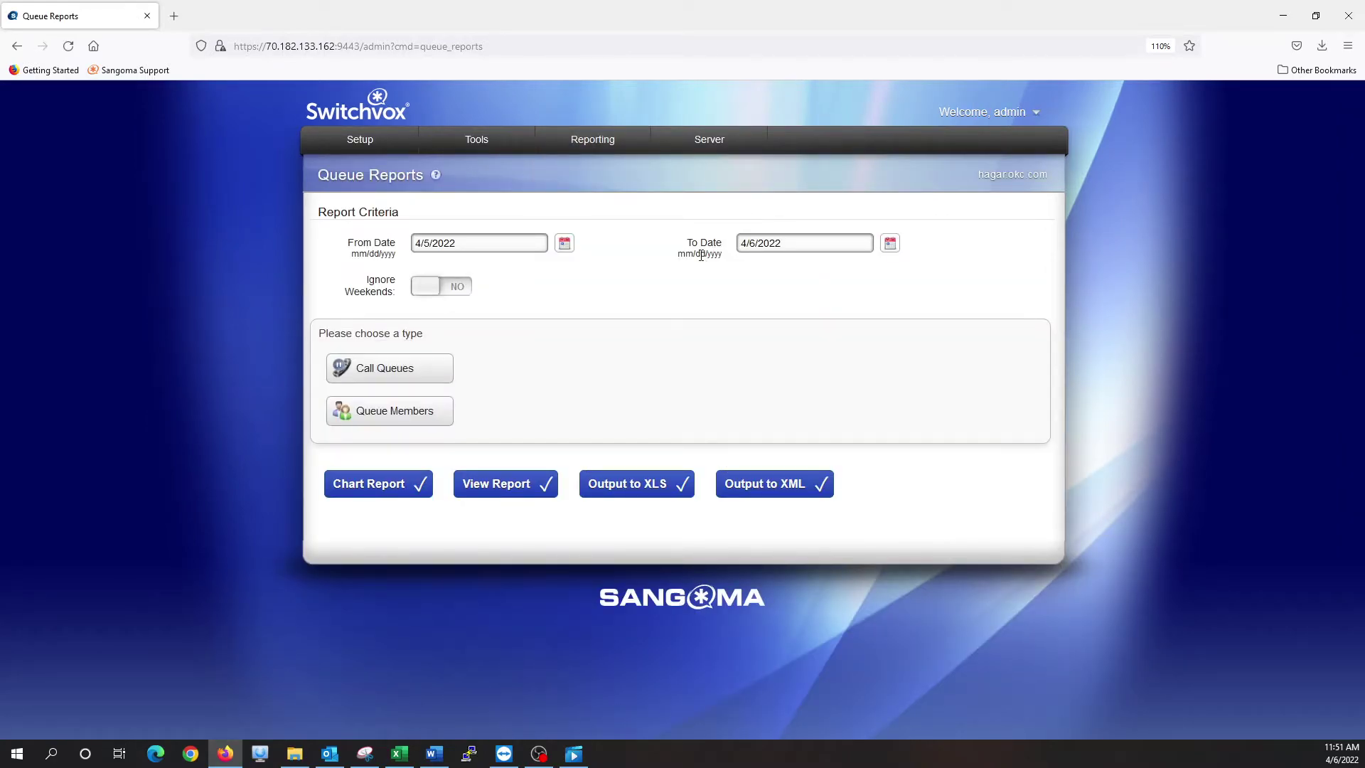
{"action": "left_click", "coordinate": [565, 243]}
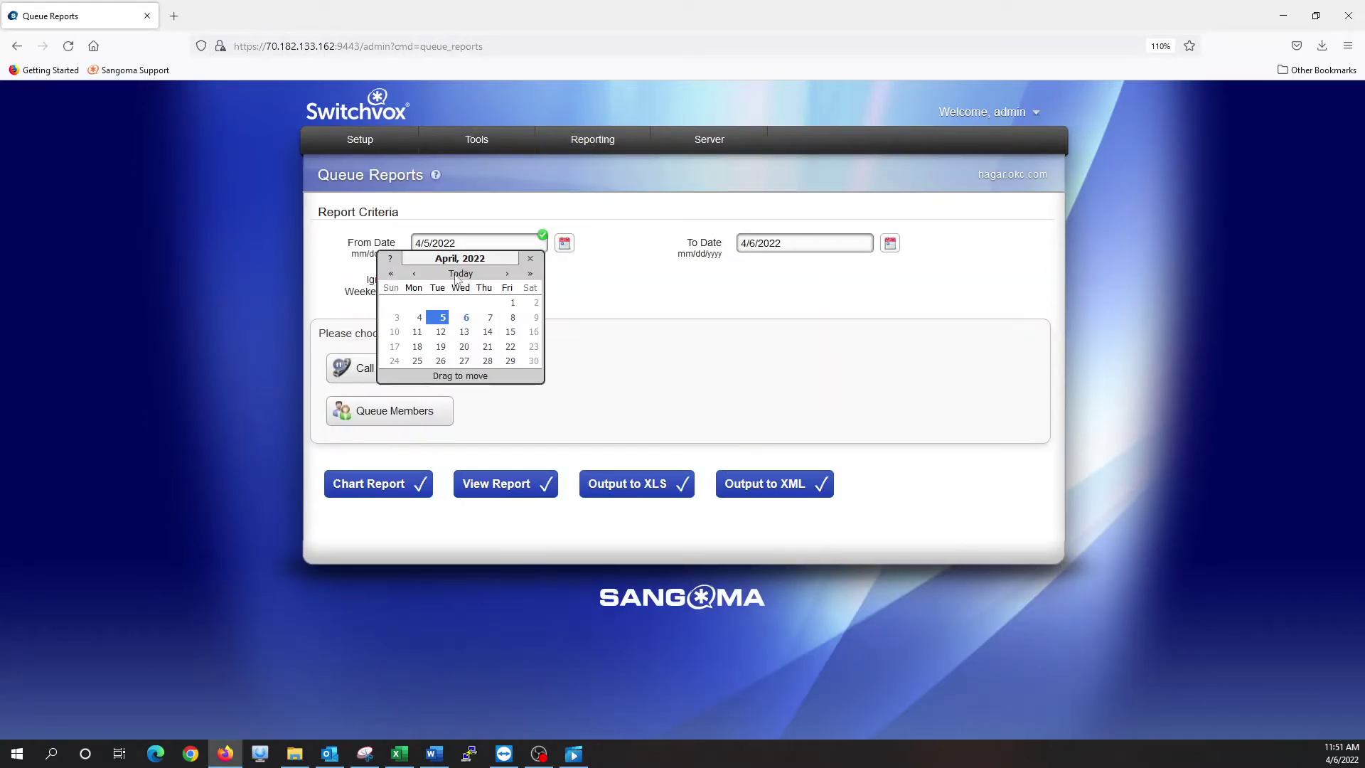
{"action": "left_click", "coordinate": [413, 273]}
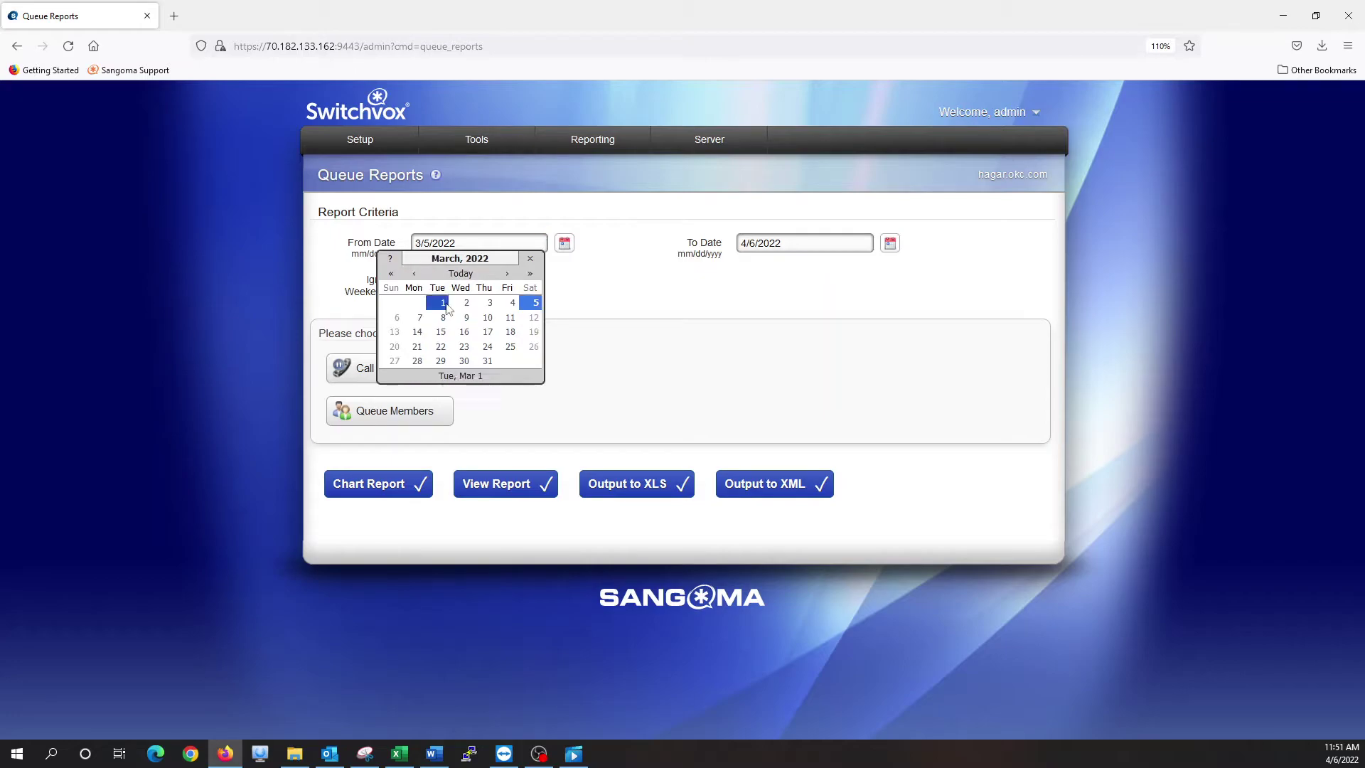
{"action": "left_click", "coordinate": [416, 362]}
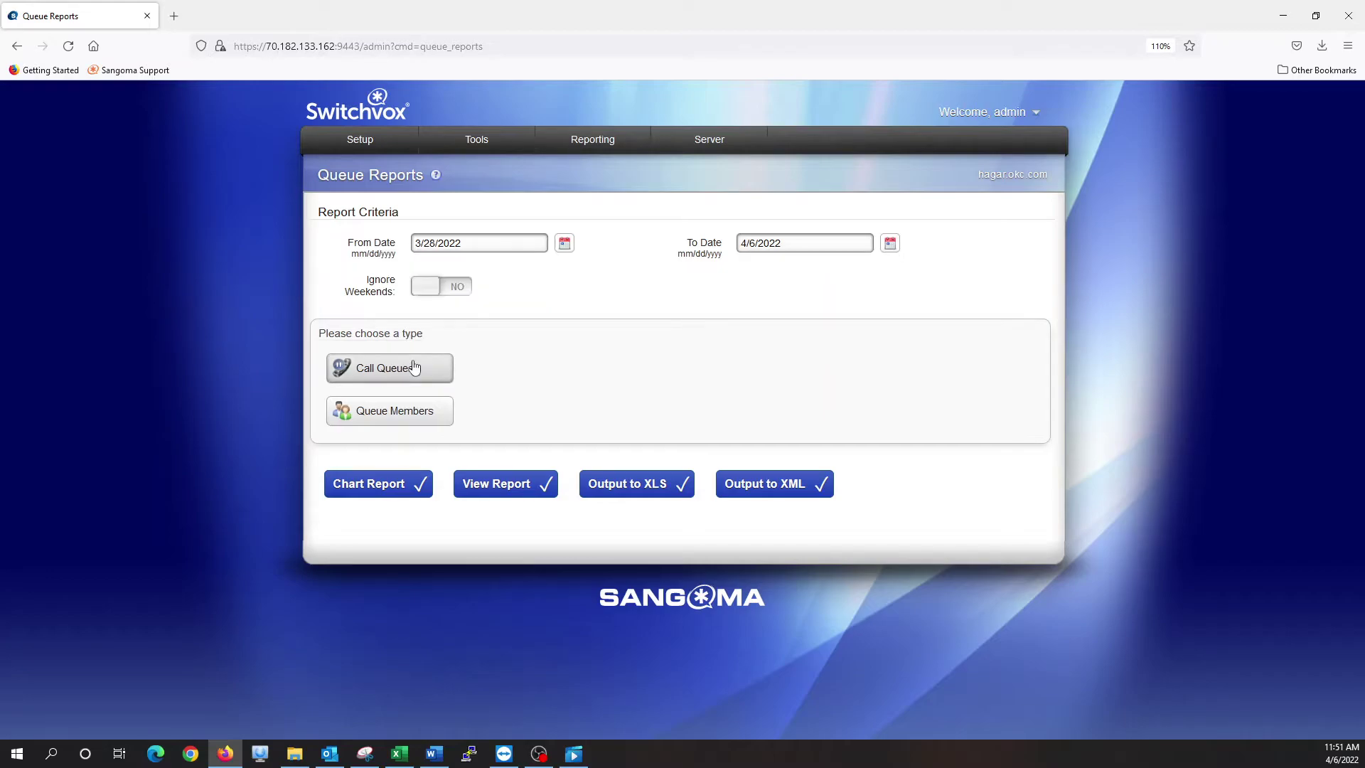
{"action": "left_click", "coordinate": [889, 245]}
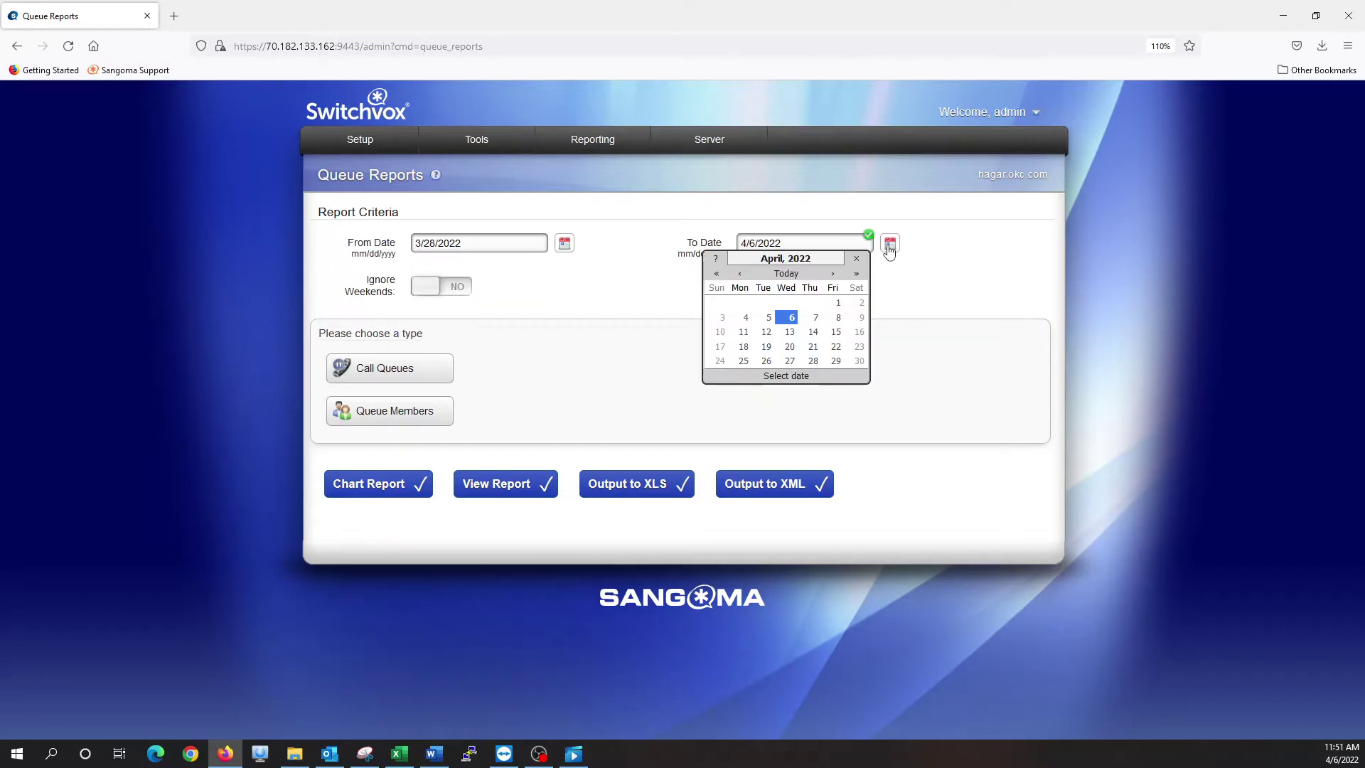
{"action": "left_click", "coordinate": [838, 304]}
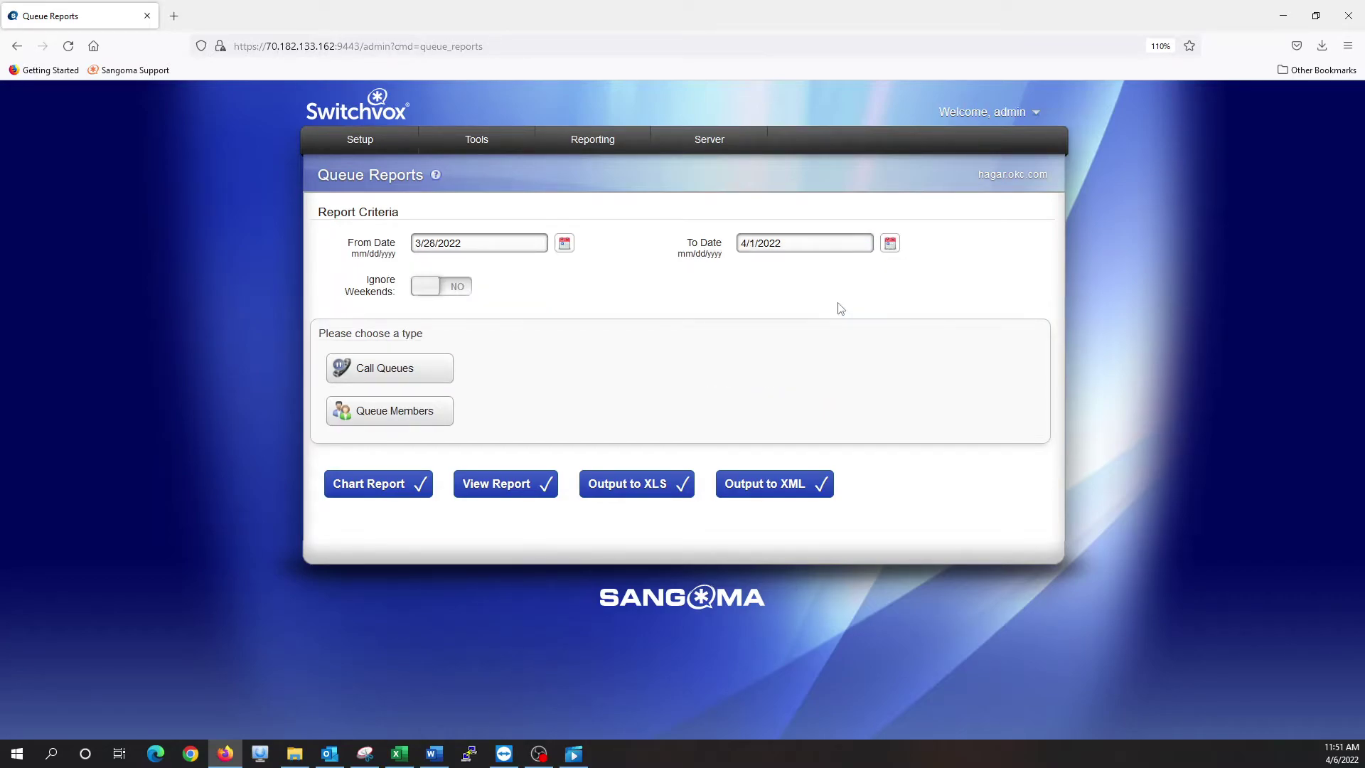
Ignore weekends, select queues 2101 OKC Parts and 2102 OKC Service, broken down By Day Of Week
{"action": "left_click", "coordinate": [447, 290]}
{"action": "left_click", "coordinate": [427, 376]}
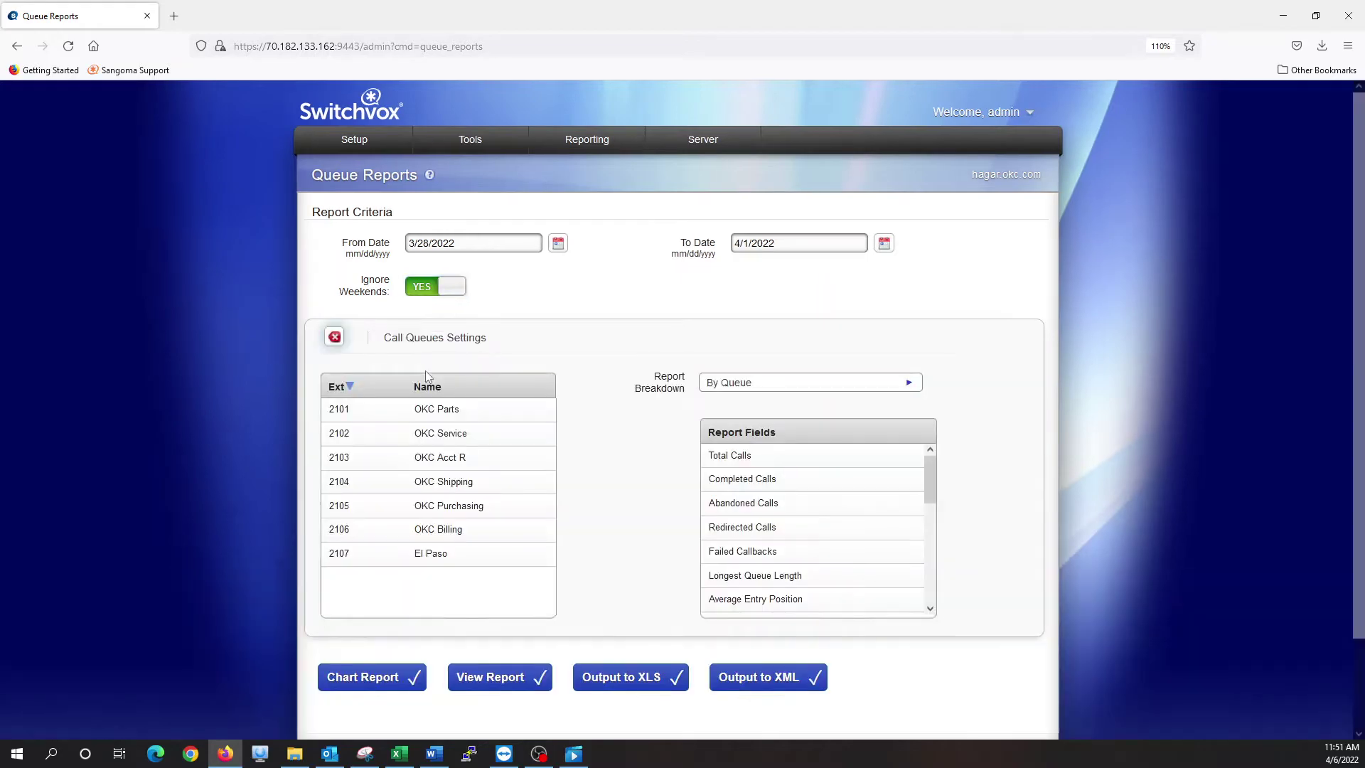
{"action": "left_click", "coordinate": [459, 415]}
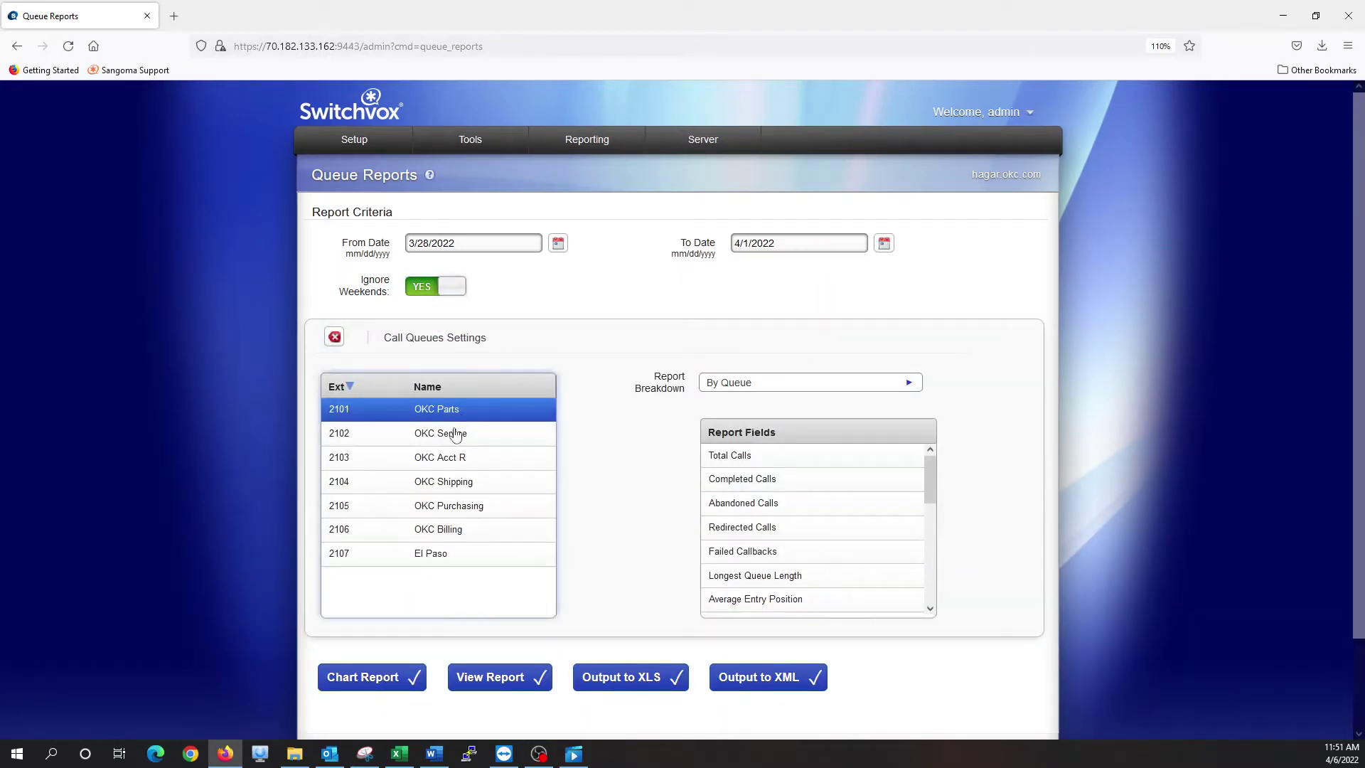
{"action": "left_click", "coordinate": [458, 433], "text": "ctrl"}
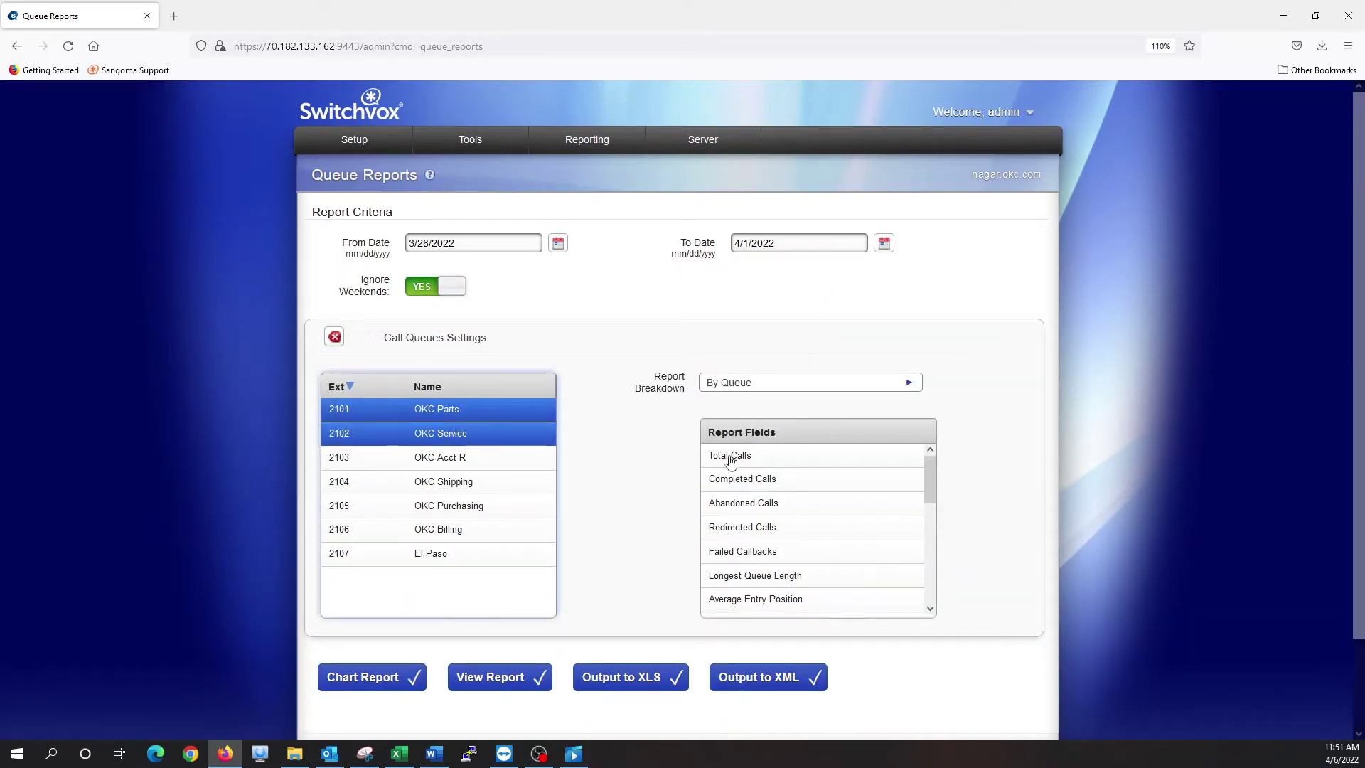
{"action": "left_click", "coordinate": [739, 386]}
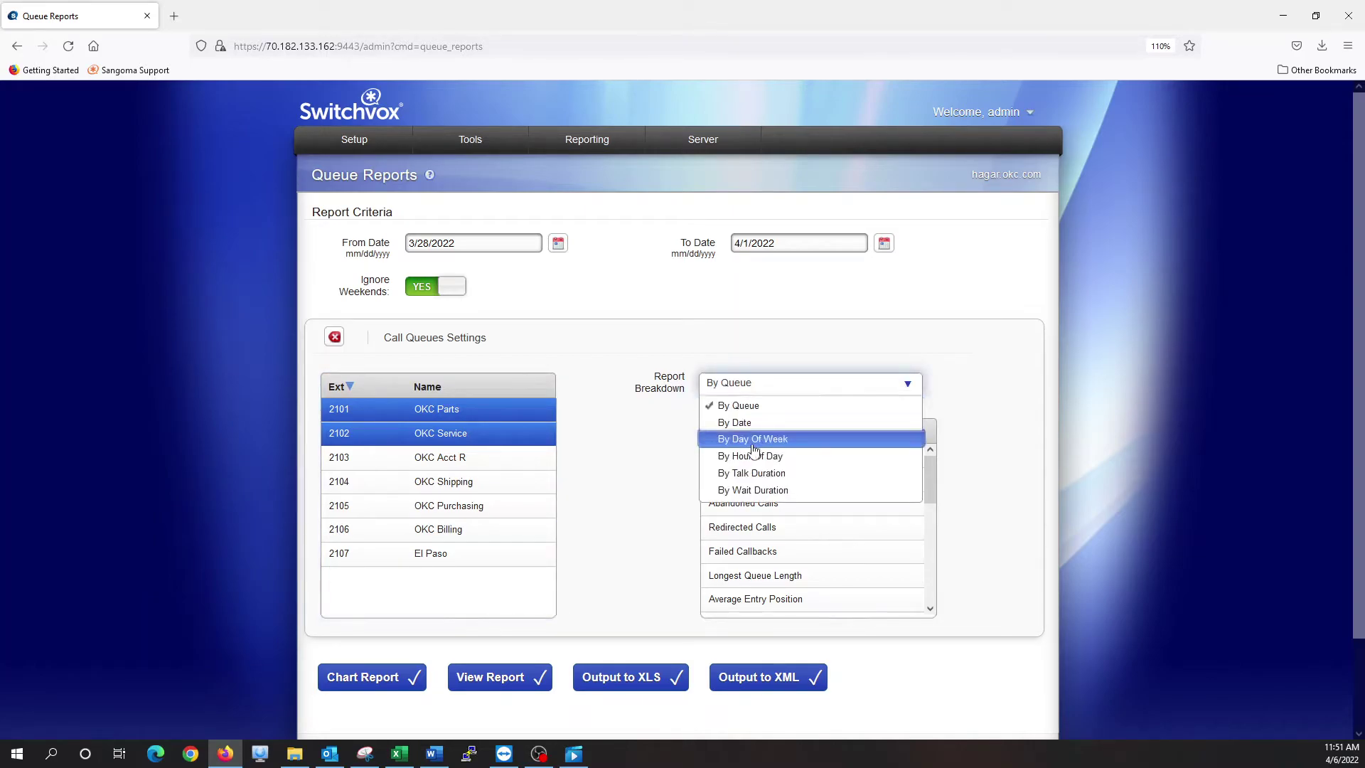
{"action": "left_click", "coordinate": [753, 446]}
Add Total Calls, Redirected Calls, Average and Maximum Talking Time fields
{"action": "left_click", "coordinate": [749, 458]}
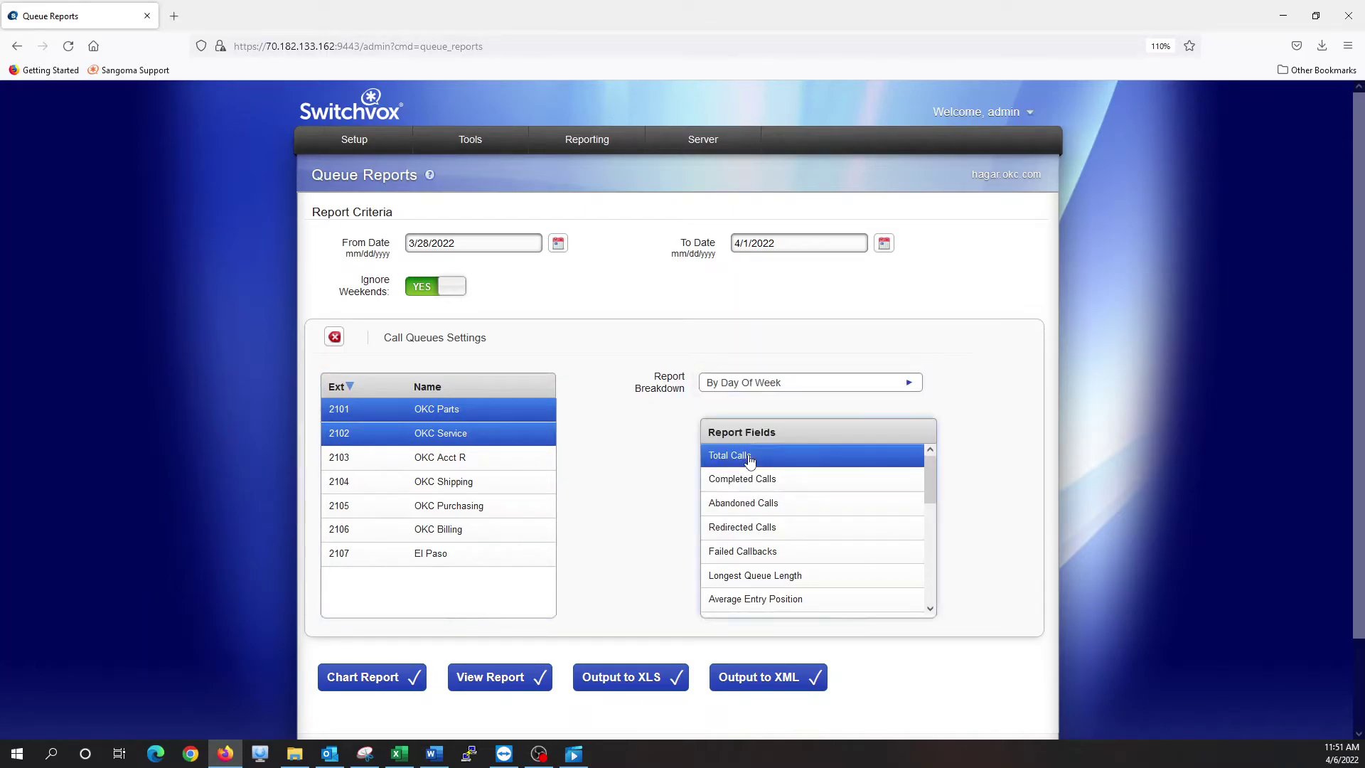
{"action": "left_click", "coordinate": [770, 531], "text": "ctrl"}
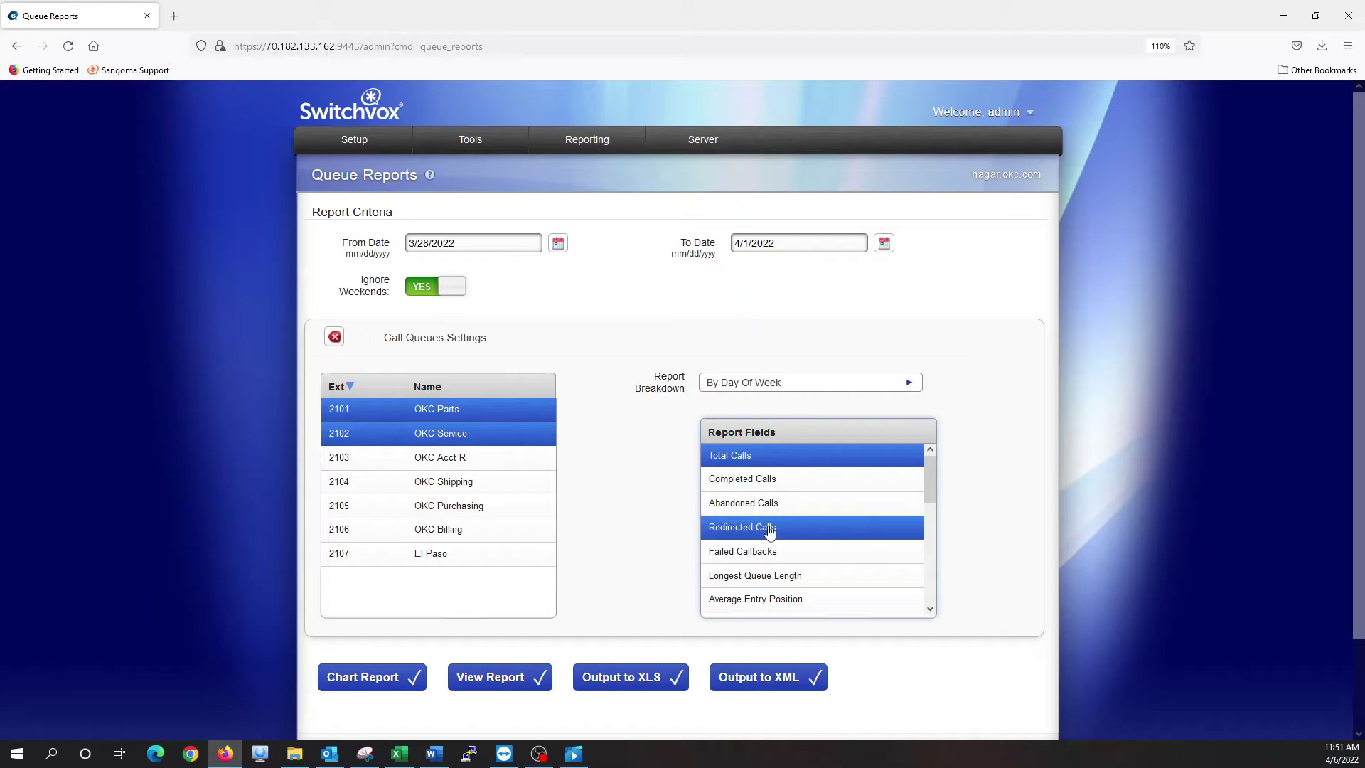
{"action": "scroll", "coordinate": [768, 530], "scroll_direction": "down", "scroll_amount": 1}
{"action": "left_click", "coordinate": [768, 558], "text": "ctrl"}
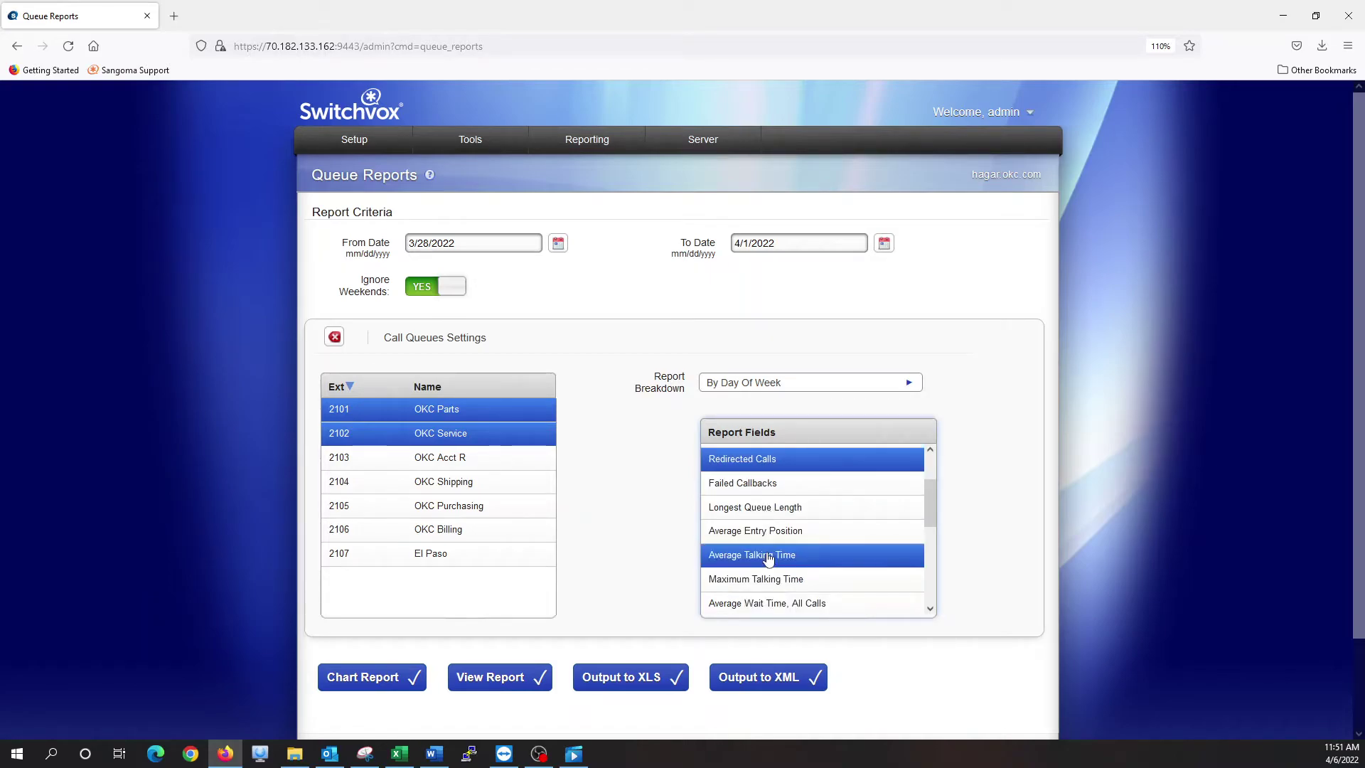
{"action": "left_click", "coordinate": [773, 582], "text": "ctrl"}
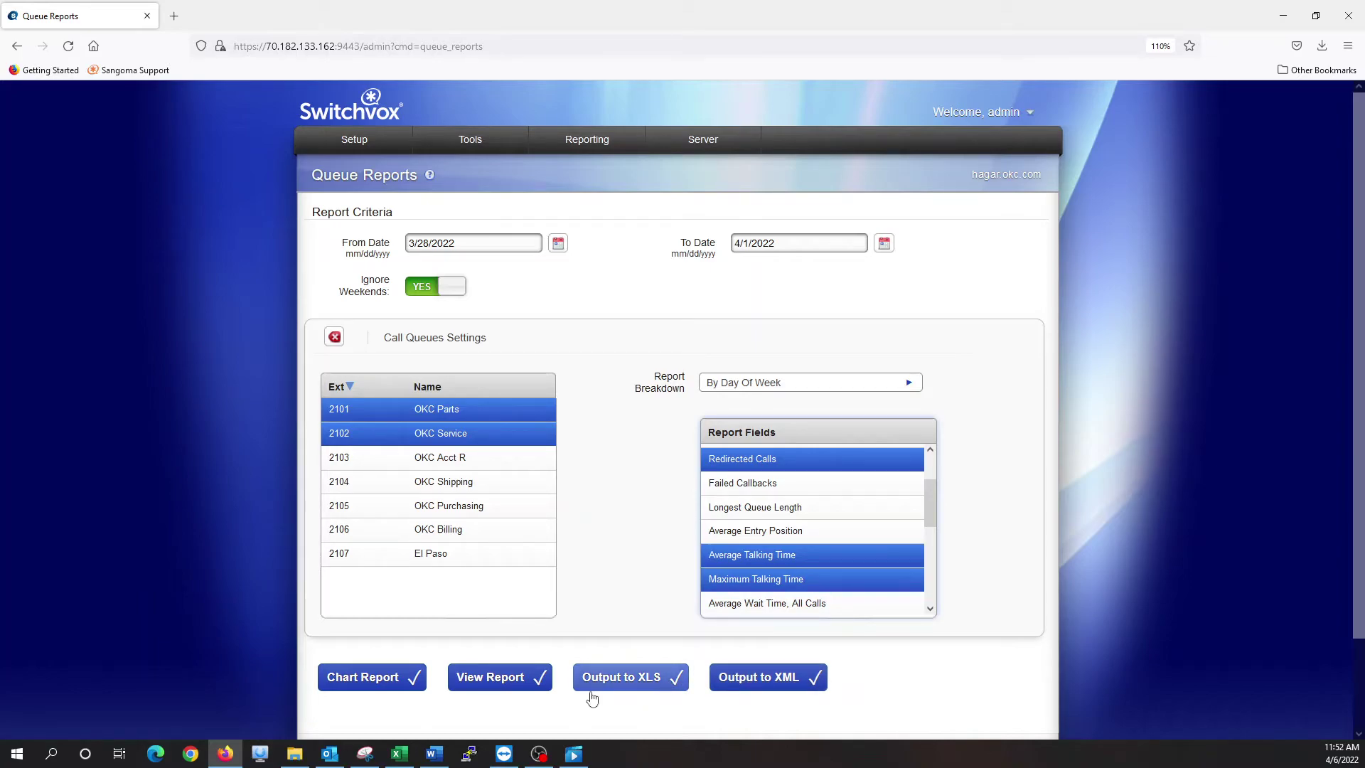
Generate and review the day-of-week queue report
{"action": "left_click", "coordinate": [509, 682]}
{"action": "scroll", "coordinate": [615, 525], "scroll_direction": "down", "scroll_amount": 5}
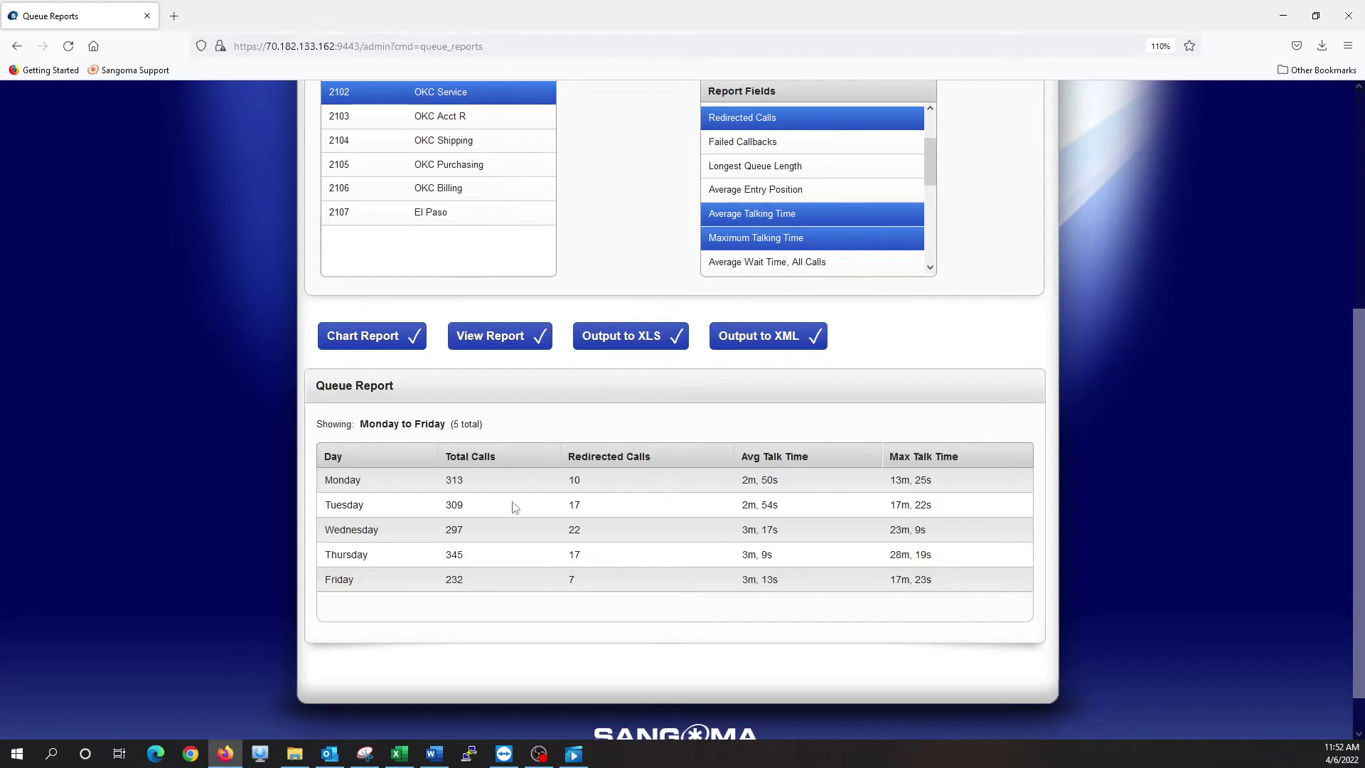
{"action": "scroll", "coordinate": [510, 508], "scroll_direction": "up", "scroll_amount": 2}
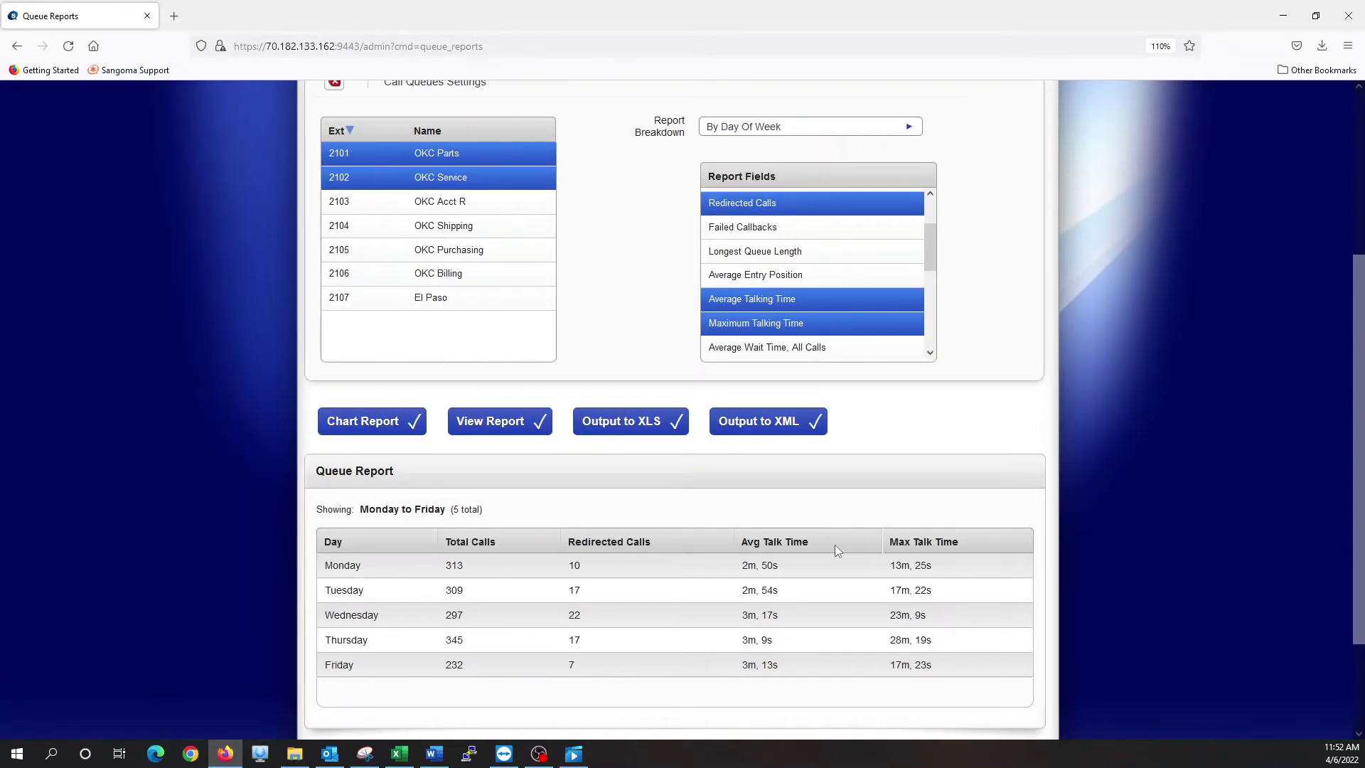
{"action": "scroll", "coordinate": [818, 233], "scroll_direction": "up", "scroll_amount": 2}
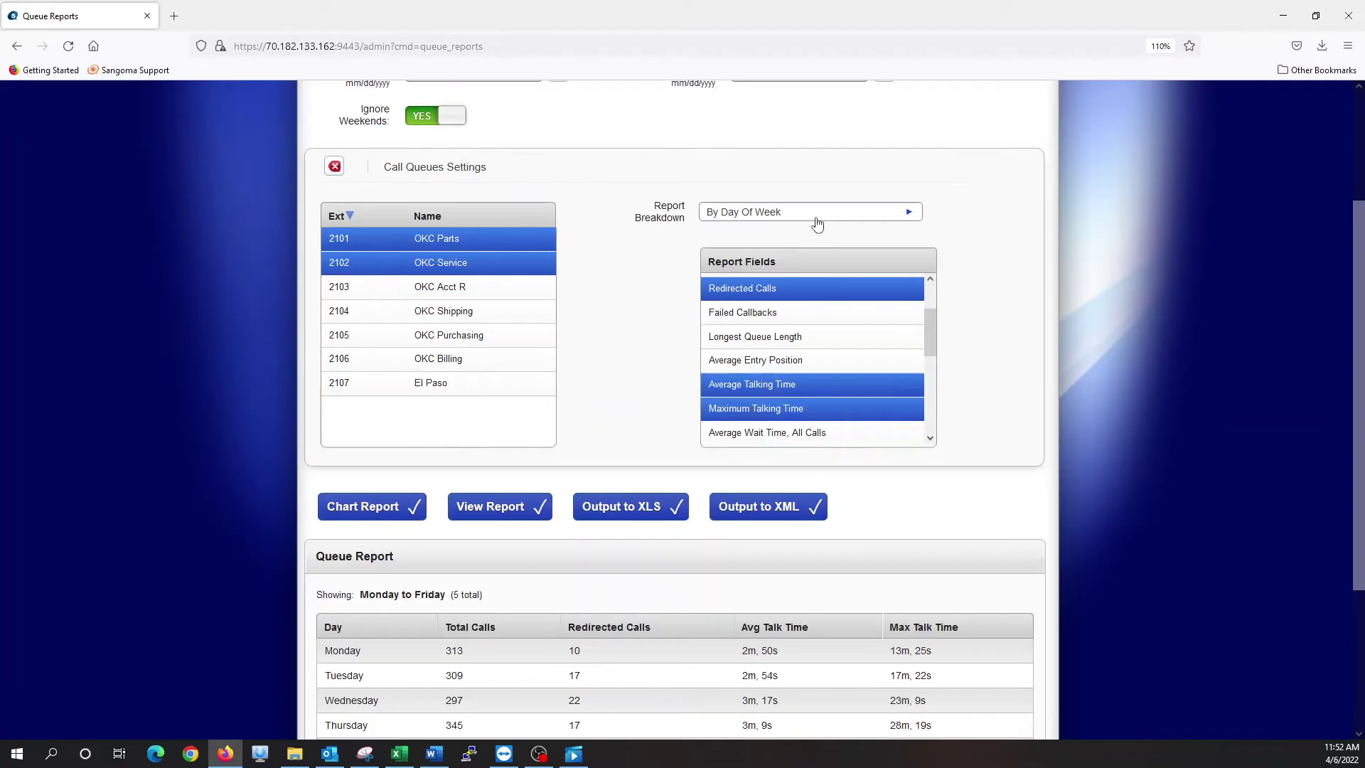
Regenerate the report By Queue: OKC Parts 1083 calls, OKC Service 413 calls
{"action": "left_click", "coordinate": [814, 215]}
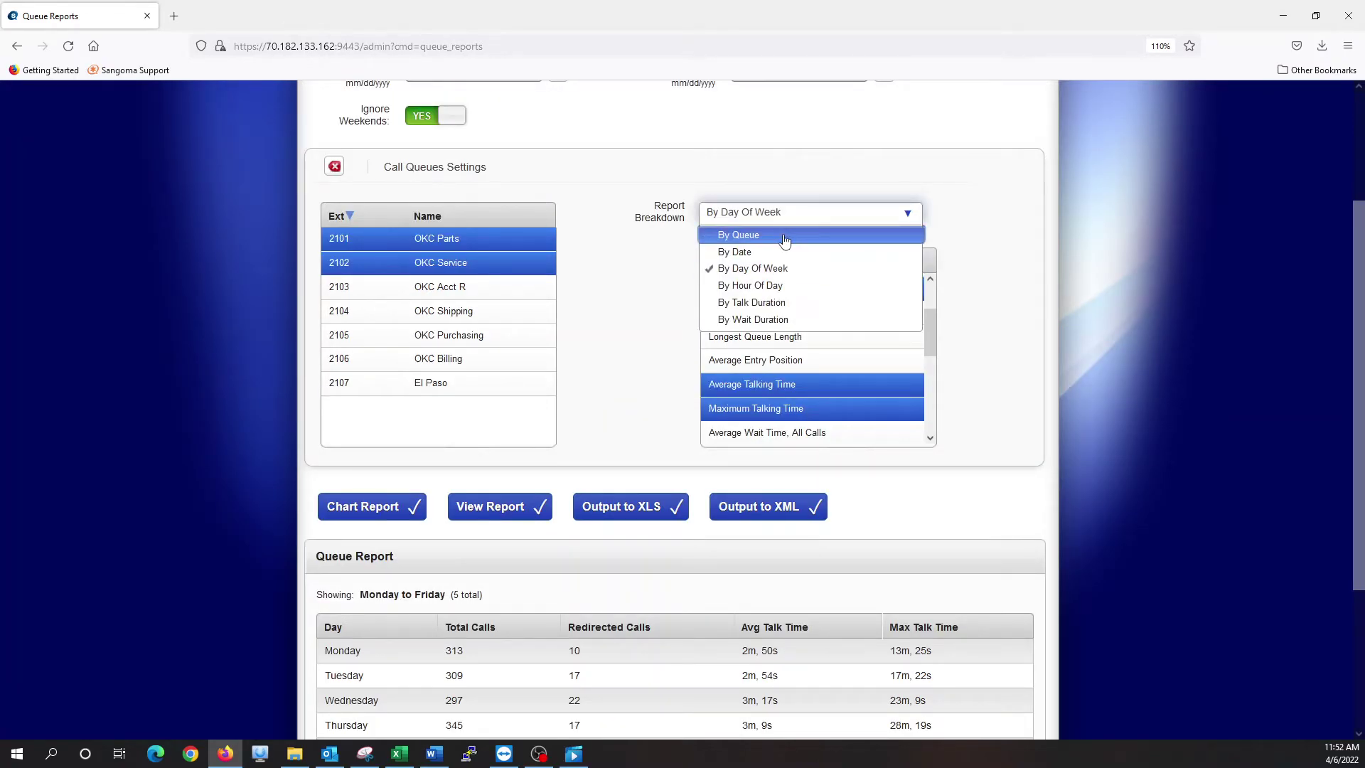
{"action": "left_click", "coordinate": [789, 236]}
{"action": "scroll", "coordinate": [672, 246], "scroll_direction": "down", "scroll_amount": 4}
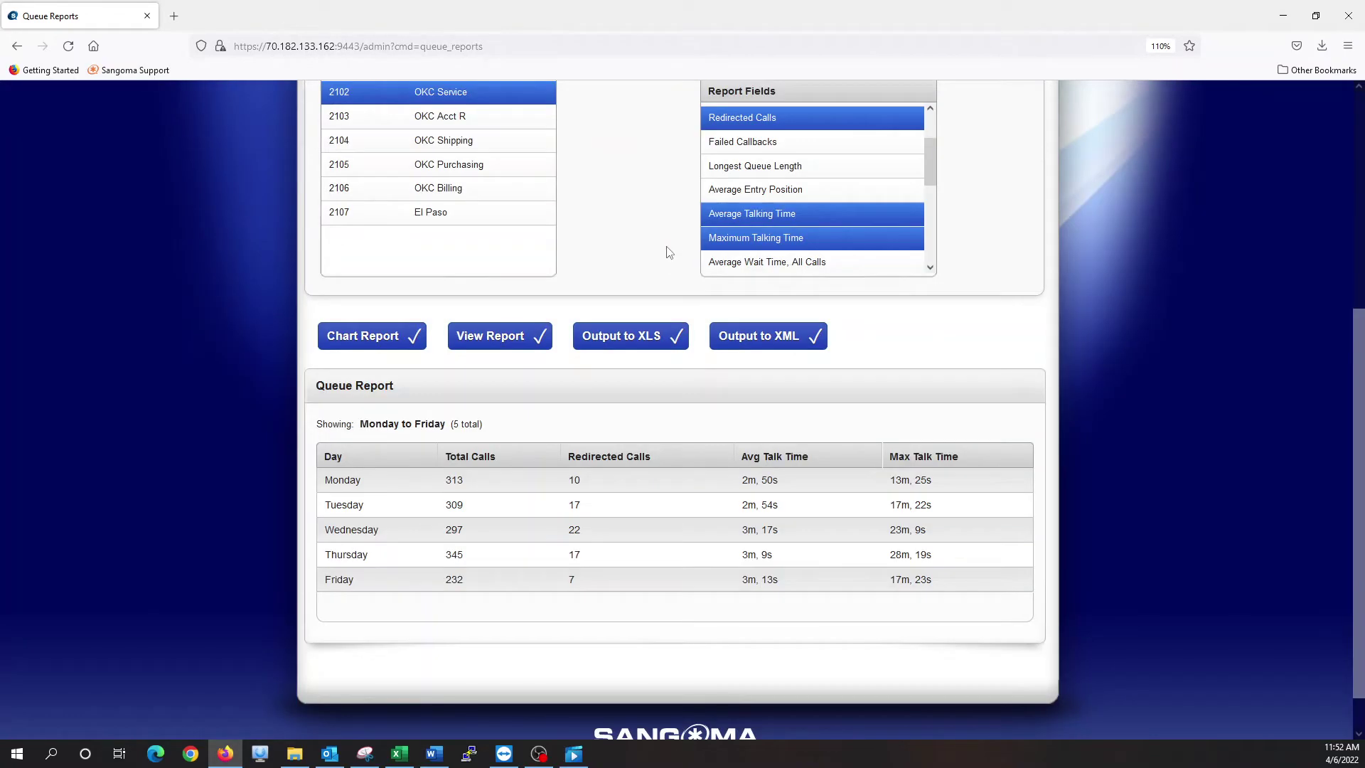
{"action": "left_click", "coordinate": [523, 337]}
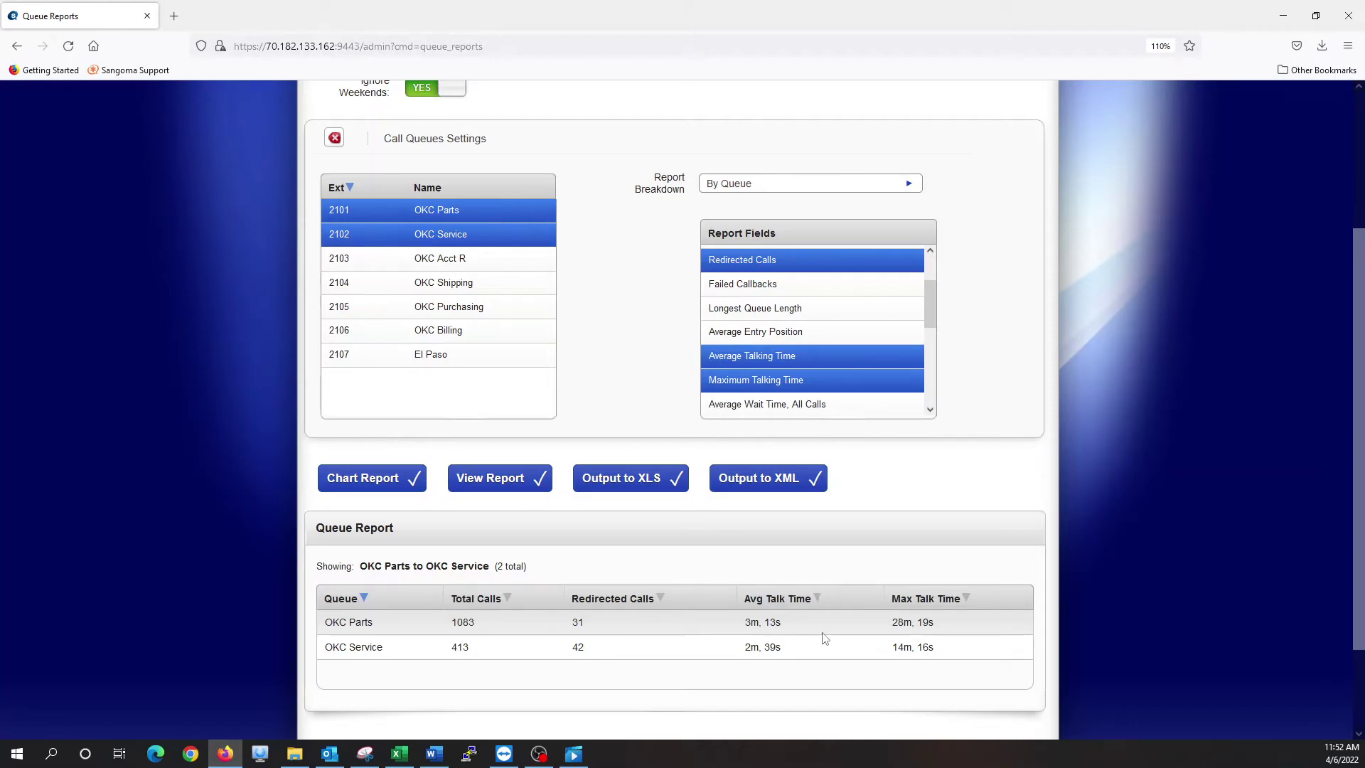
Regenerate the queue report with only the Completed Calls field
{"action": "scroll", "coordinate": [713, 502], "scroll_direction": "up", "scroll_amount": 2}
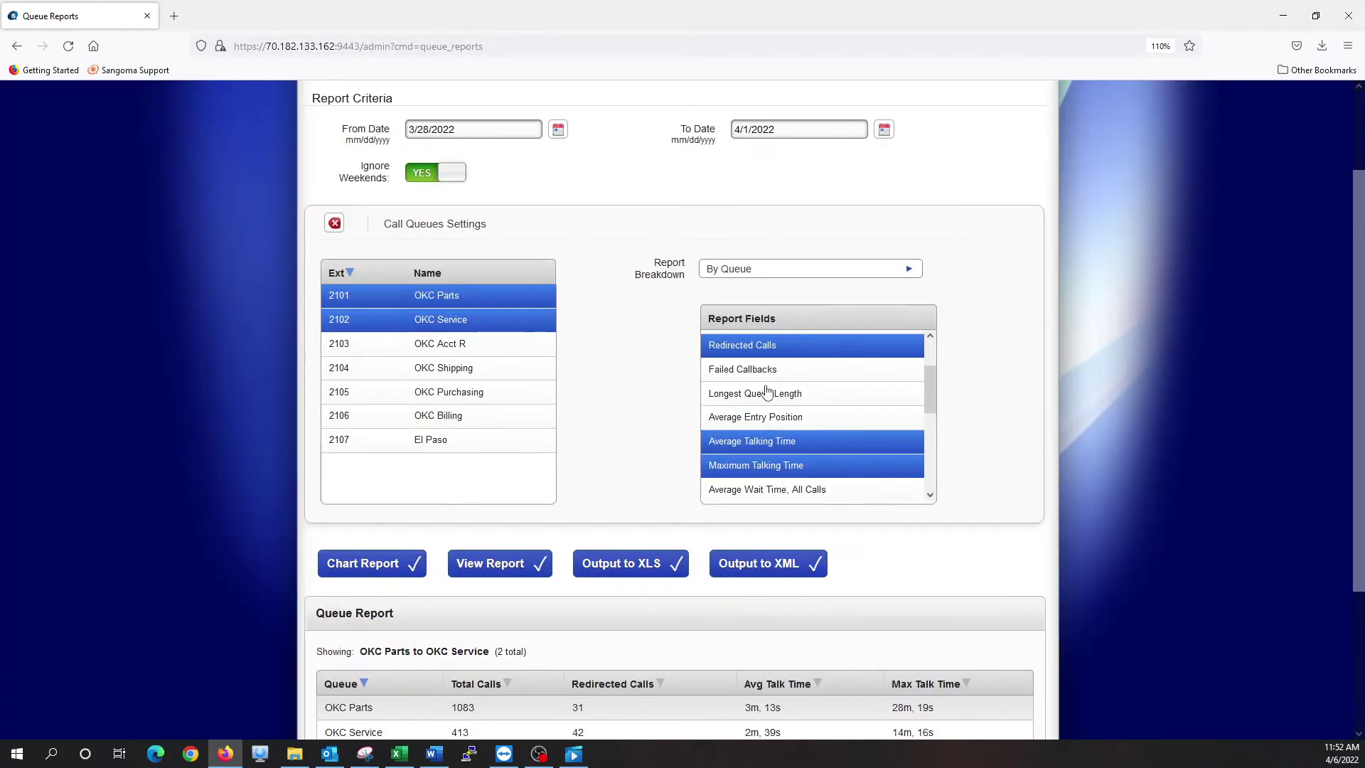
{"action": "scroll", "coordinate": [766, 388], "scroll_direction": "up", "scroll_amount": 3}
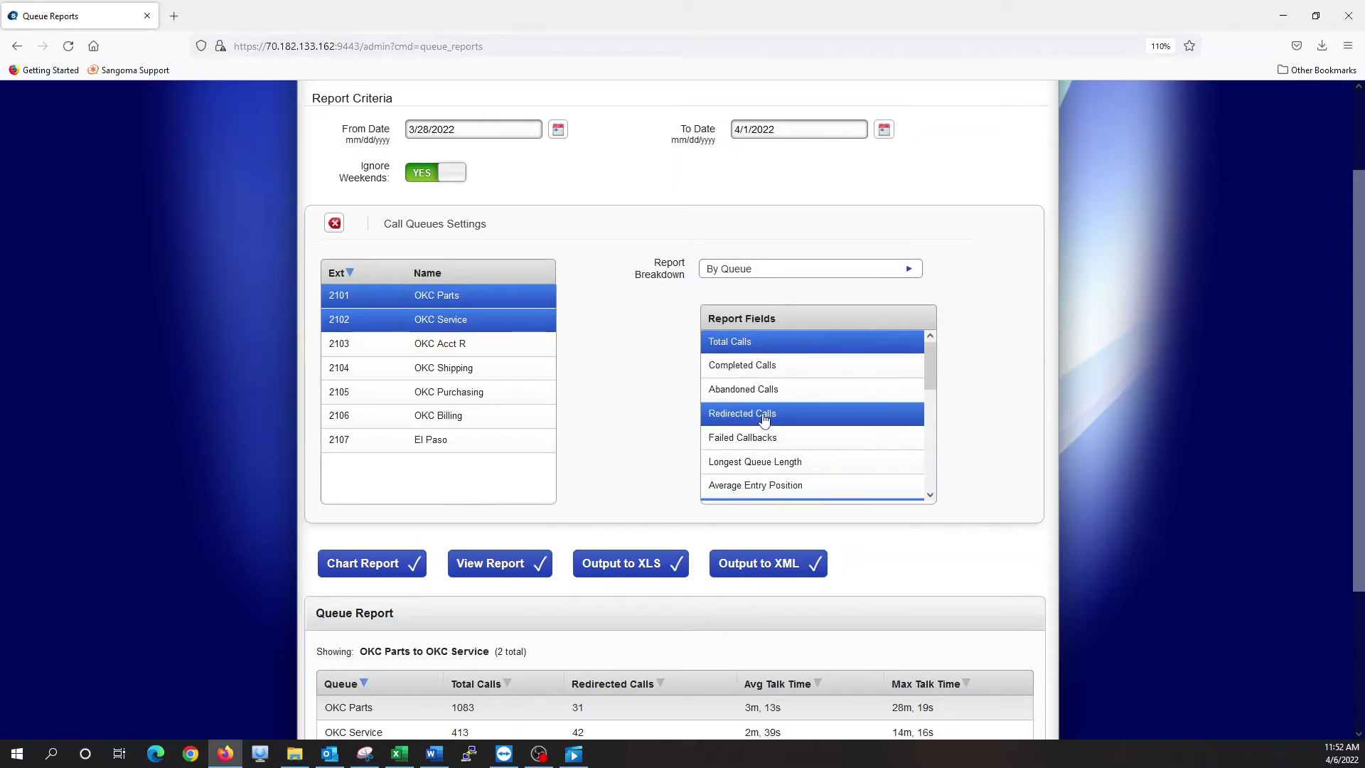
{"action": "left_click", "coordinate": [757, 366]}
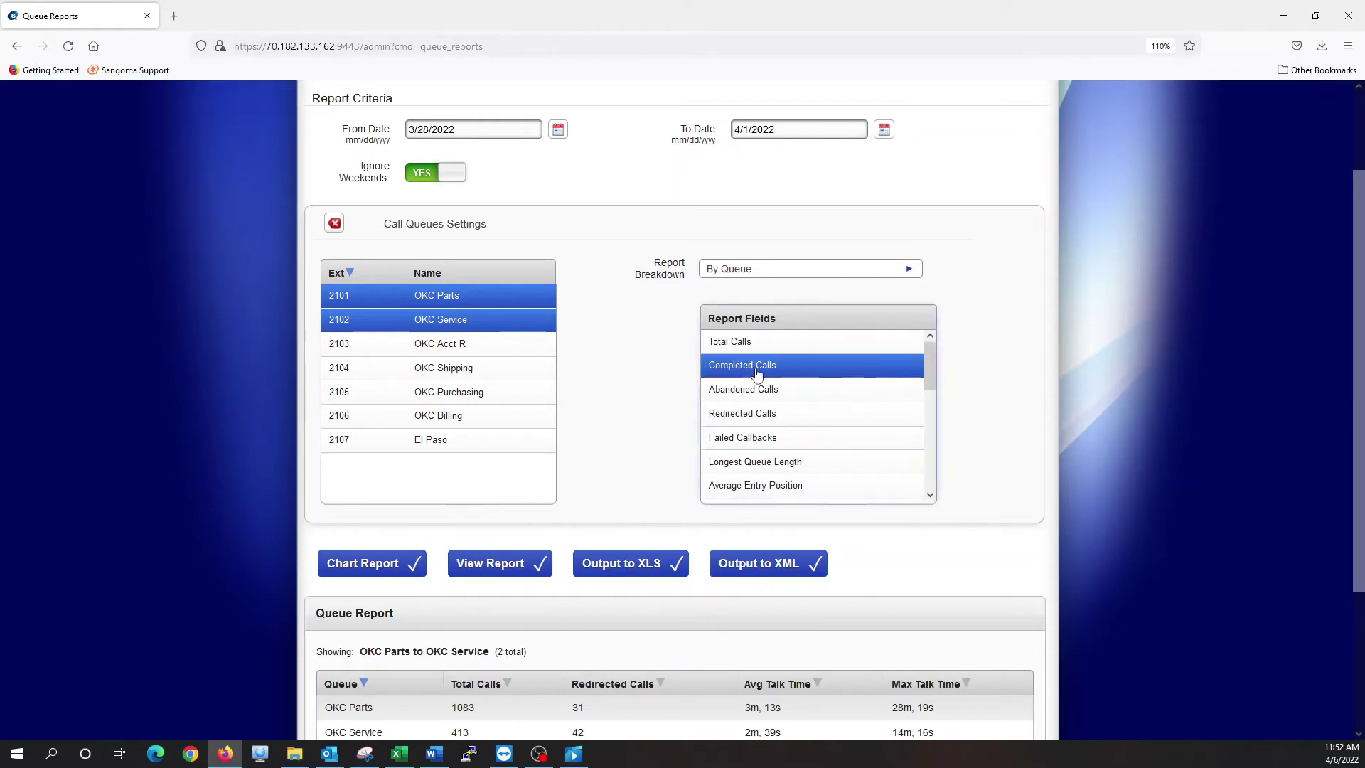
{"action": "left_click", "coordinate": [487, 565]}
Show Maximum Wait Time for Redirected Calls: OKC Parts 40s, OKC Service 30s
{"action": "scroll", "coordinate": [707, 396], "scroll_direction": "down", "scroll_amount": 3}
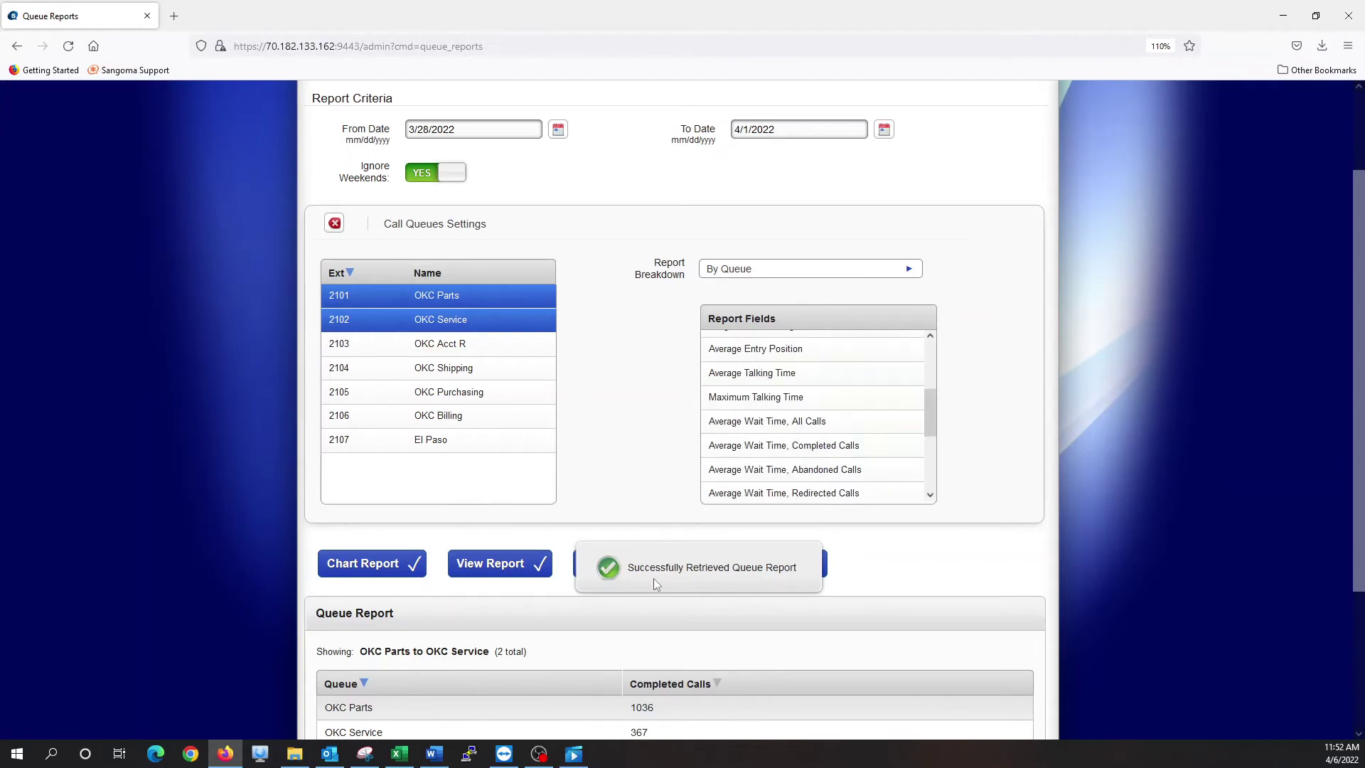
{"action": "scroll", "coordinate": [654, 578], "scroll_direction": "down", "scroll_amount": 3}
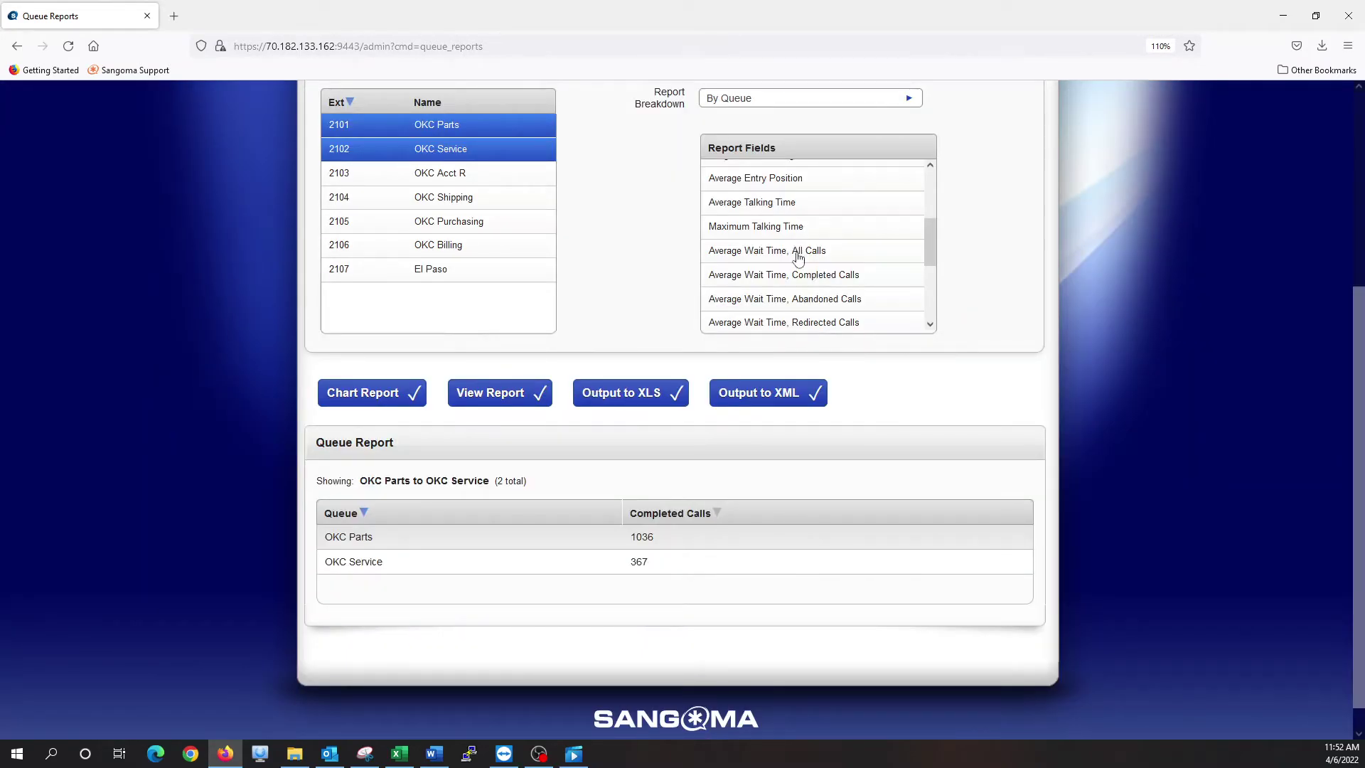
{"action": "scroll", "coordinate": [793, 281], "scroll_direction": "down", "scroll_amount": 2}
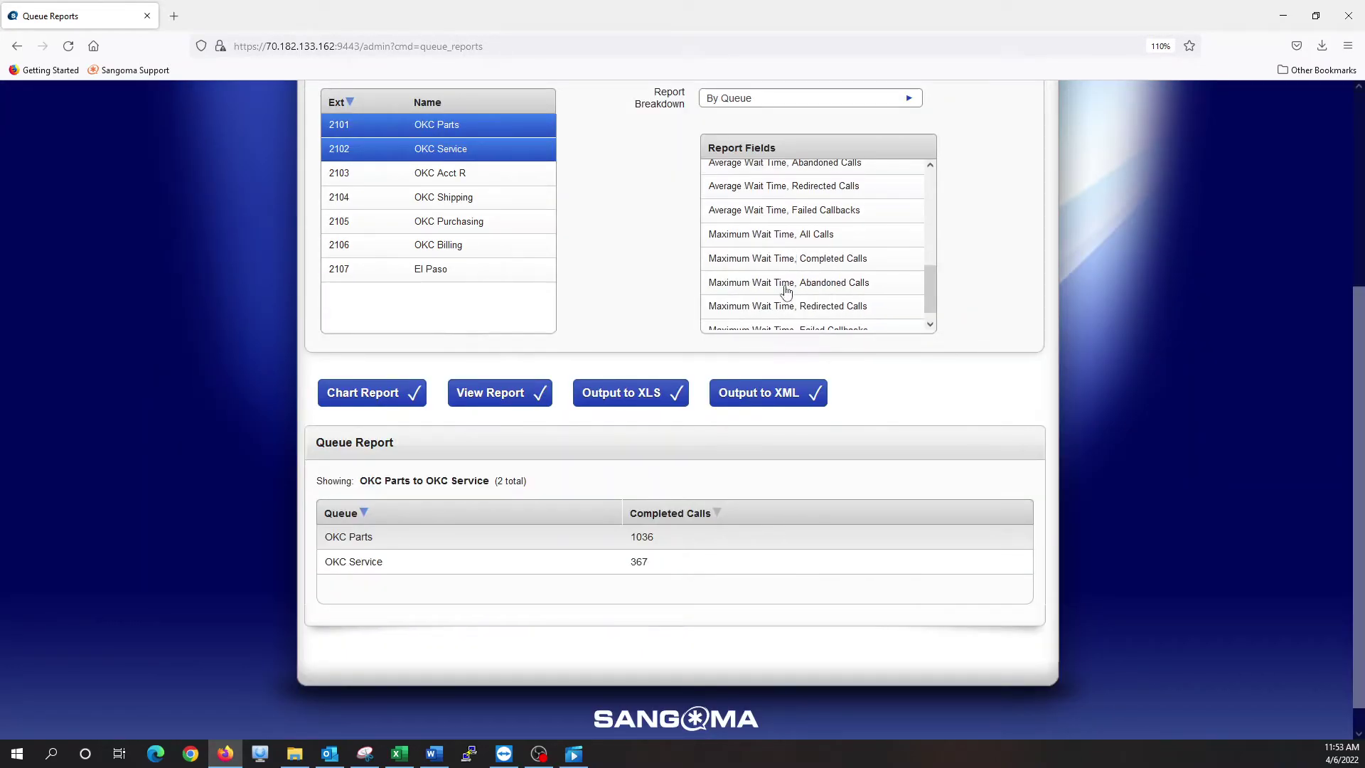
{"action": "left_click", "coordinate": [780, 292]}
{"action": "left_click", "coordinate": [782, 305]}
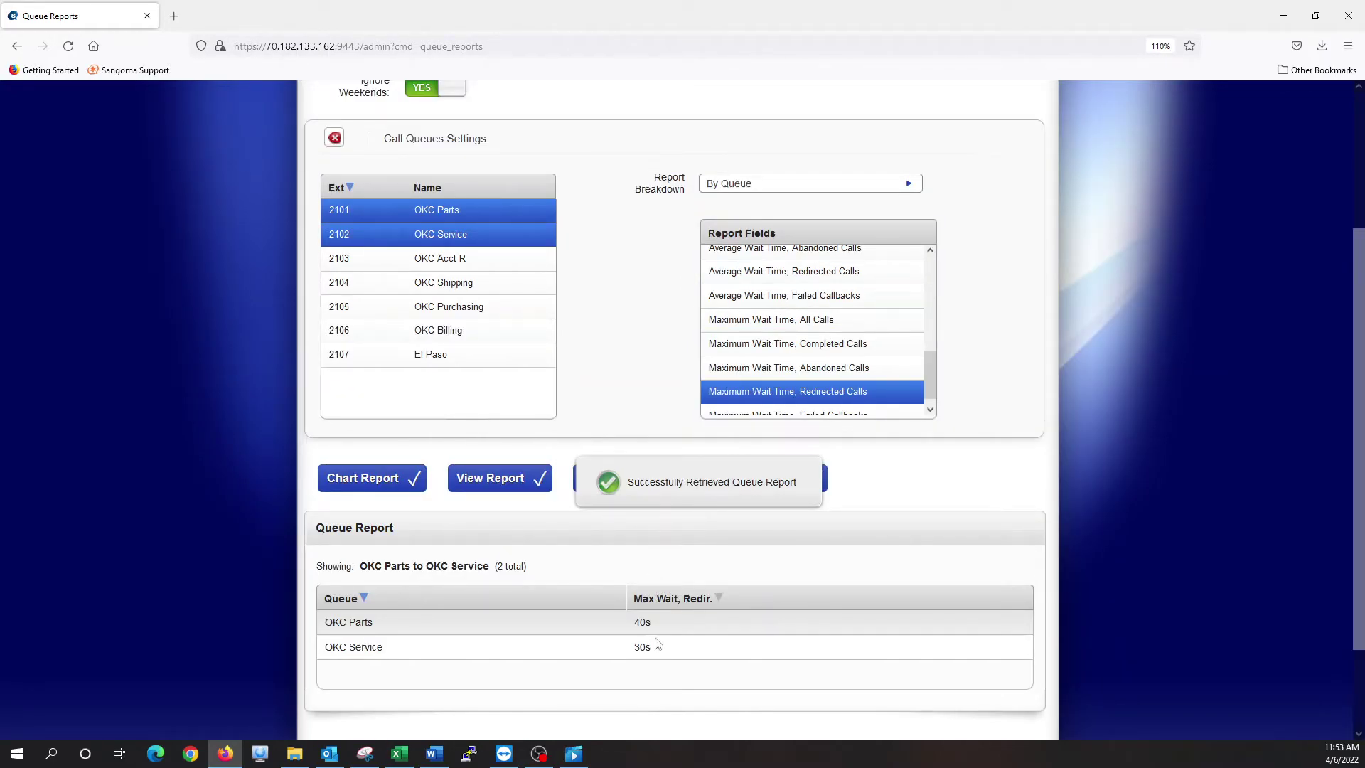
{"action": "scroll", "coordinate": [598, 393], "scroll_direction": "up", "scroll_amount": 3}
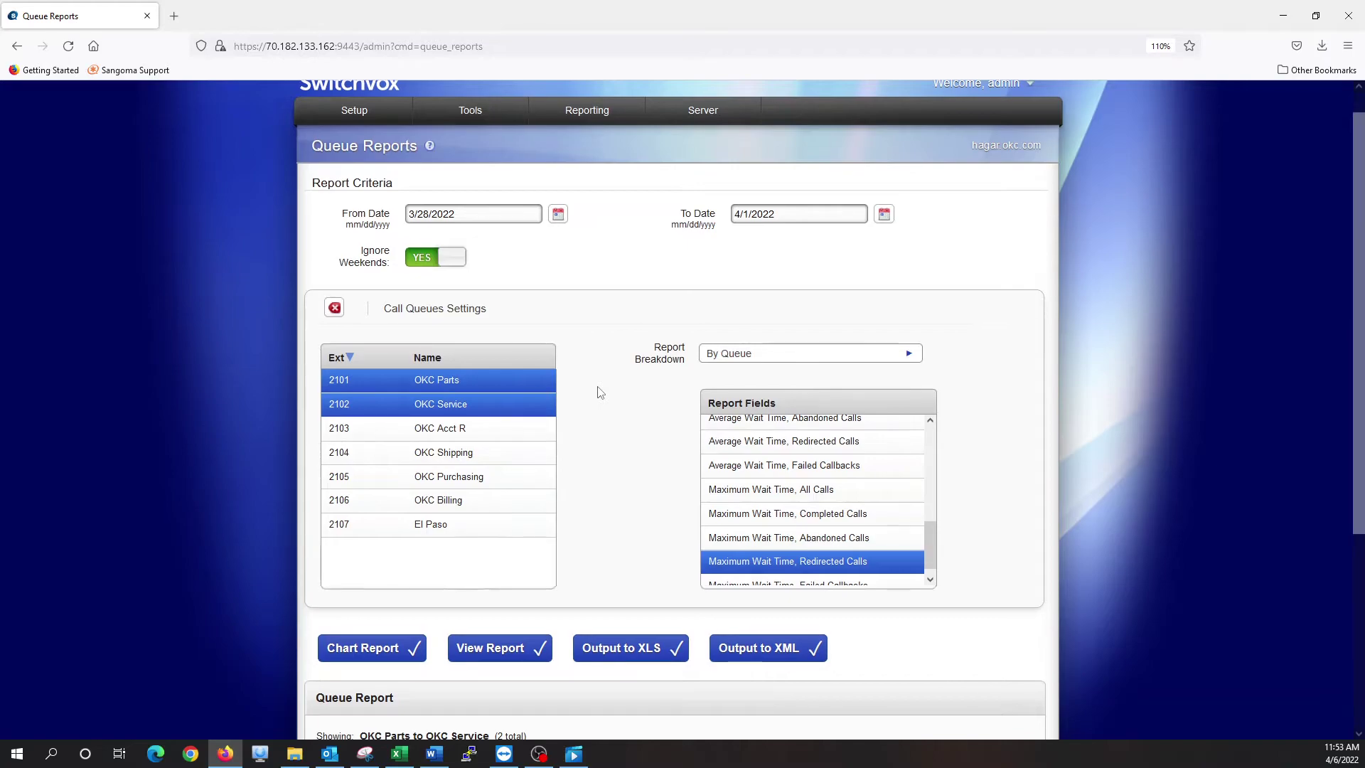
{"action": "scroll", "coordinate": [599, 392], "scroll_direction": "down", "scroll_amount": 3}
{"action": "scroll", "coordinate": [822, 399], "scroll_direction": "up", "scroll_amount": 8}
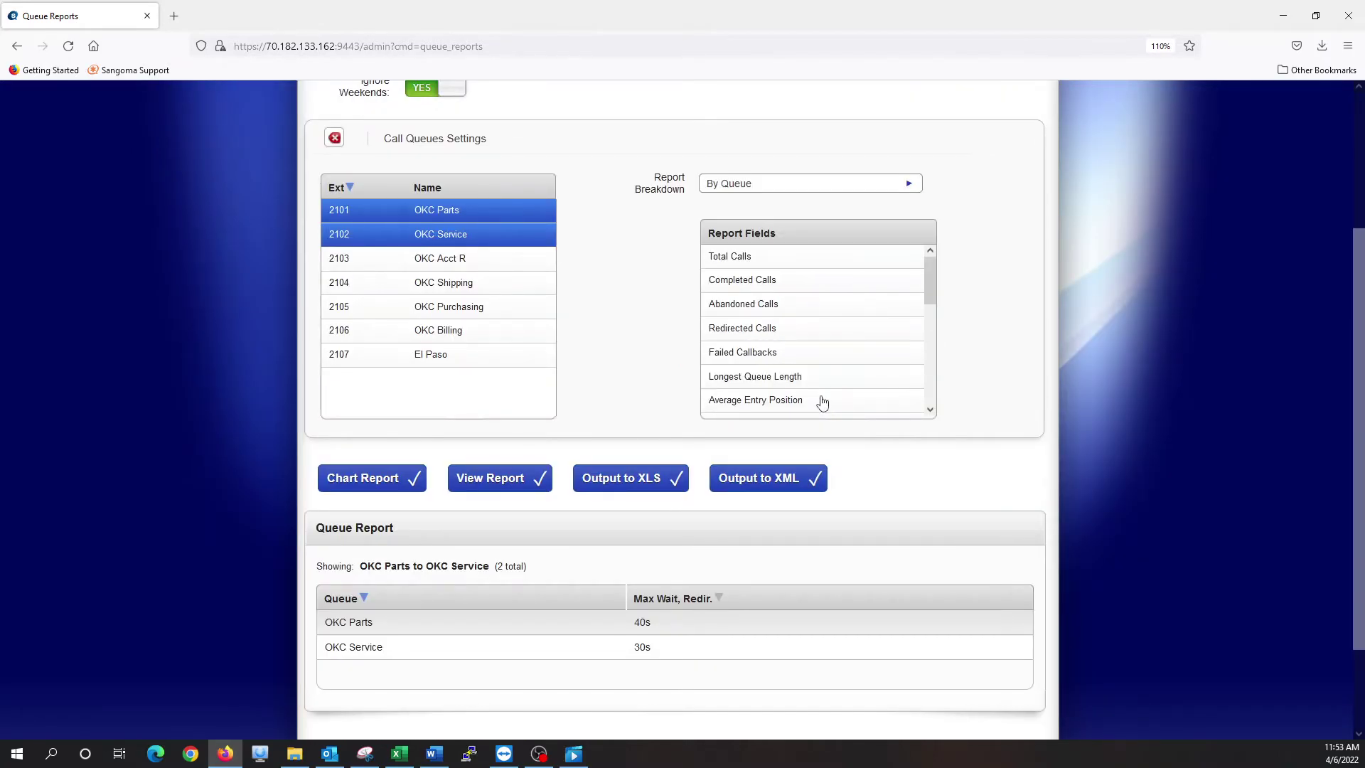
{"action": "scroll", "coordinate": [823, 403], "scroll_direction": "up", "scroll_amount": 3}
Open Reporting > Call Reports, choose the Phones type, and select extension 1157
{"action": "mouse_move", "coordinate": [595, 135]}
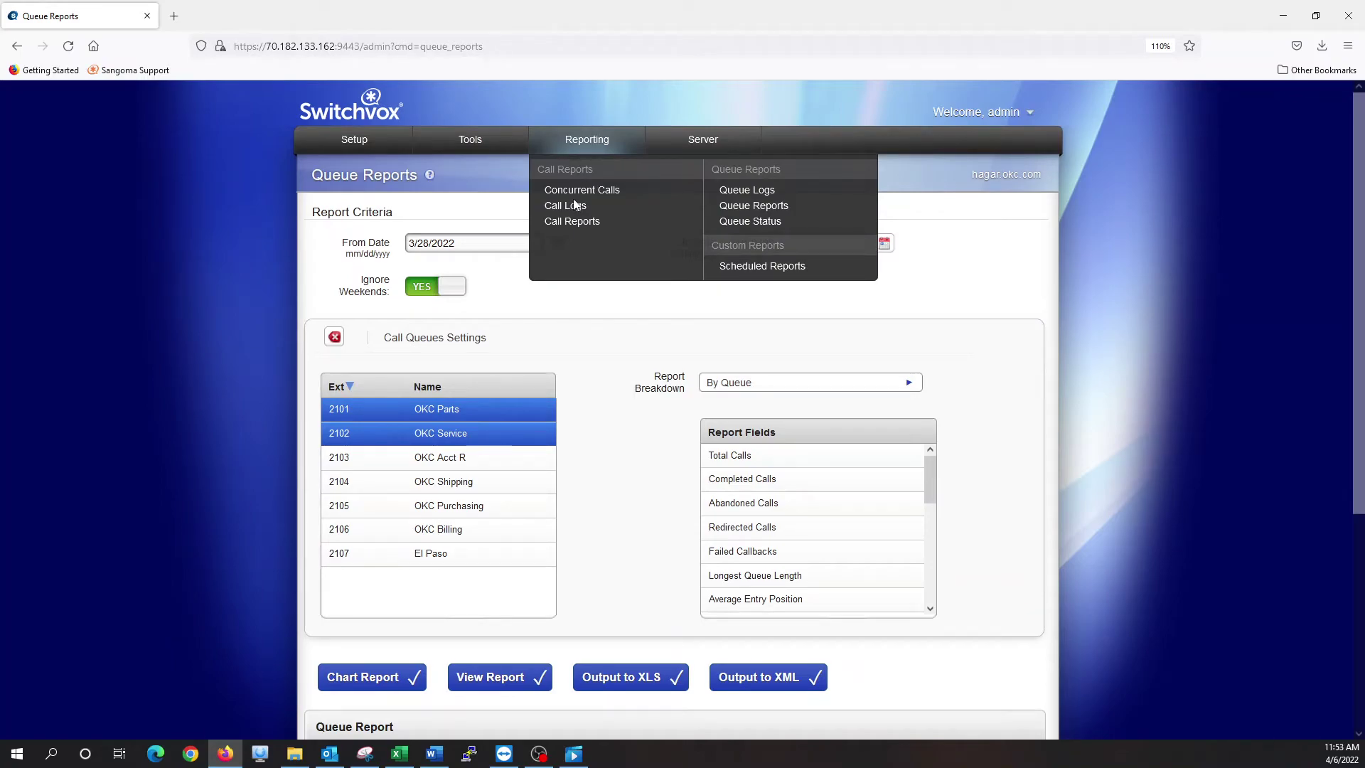
{"action": "left_click", "coordinate": [567, 222]}
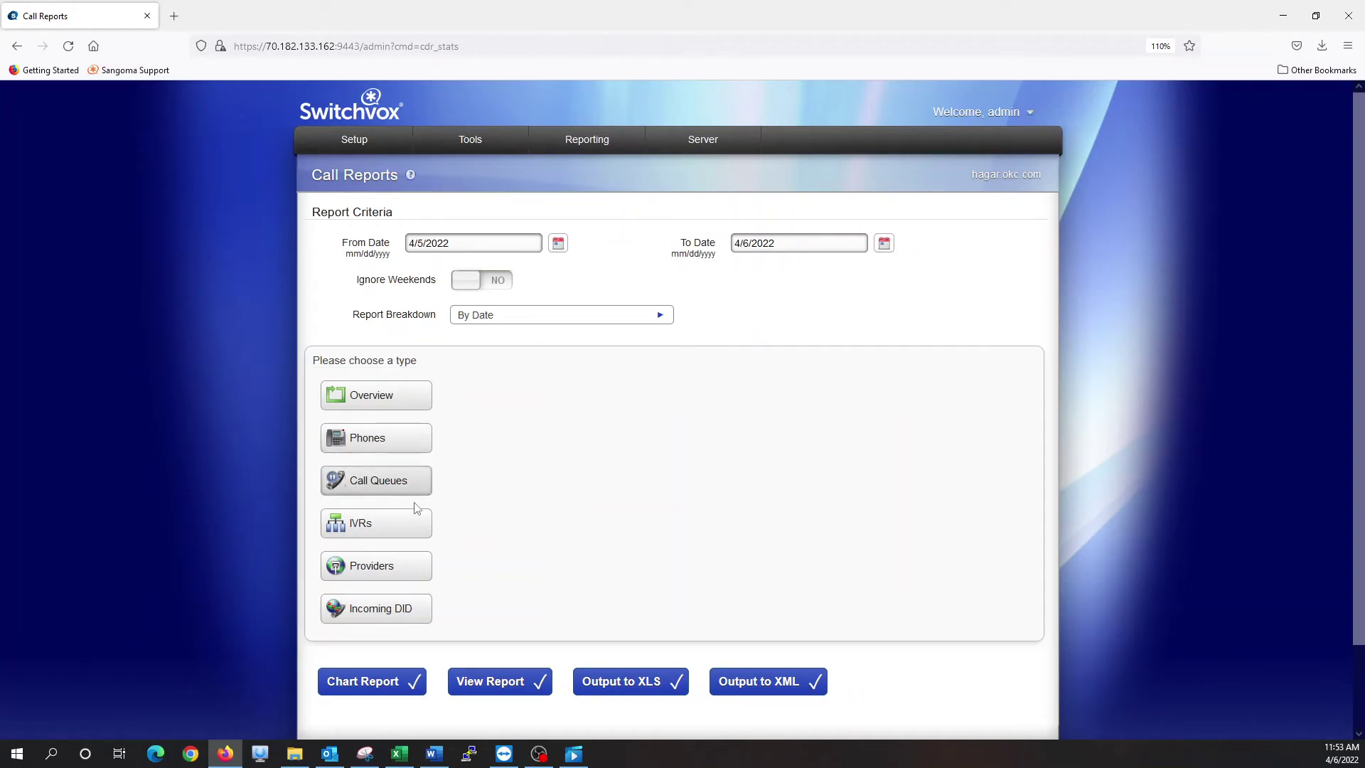
{"action": "left_click", "coordinate": [390, 438]}
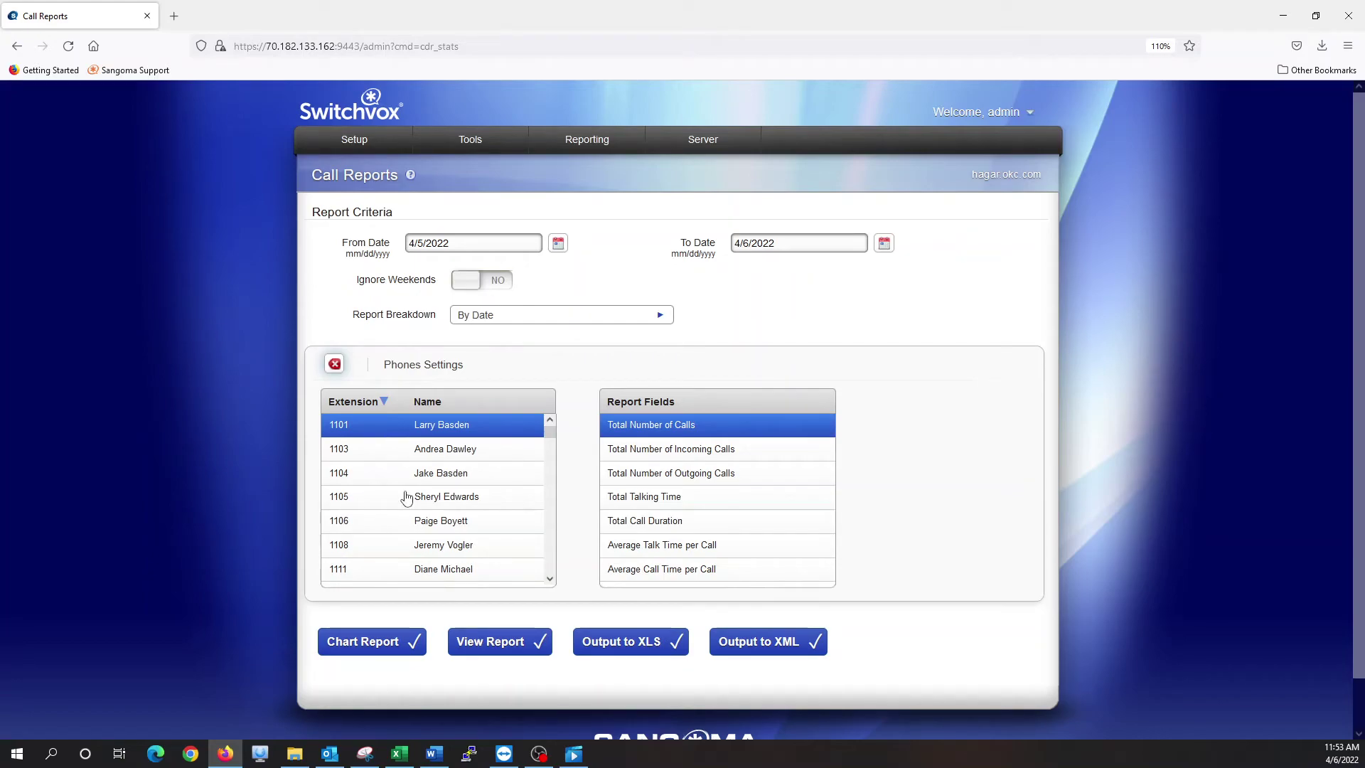
{"action": "scroll", "coordinate": [407, 499], "scroll_direction": "down", "scroll_amount": 1}
{"action": "scroll", "coordinate": [406, 498], "scroll_direction": "down", "scroll_amount": 8}
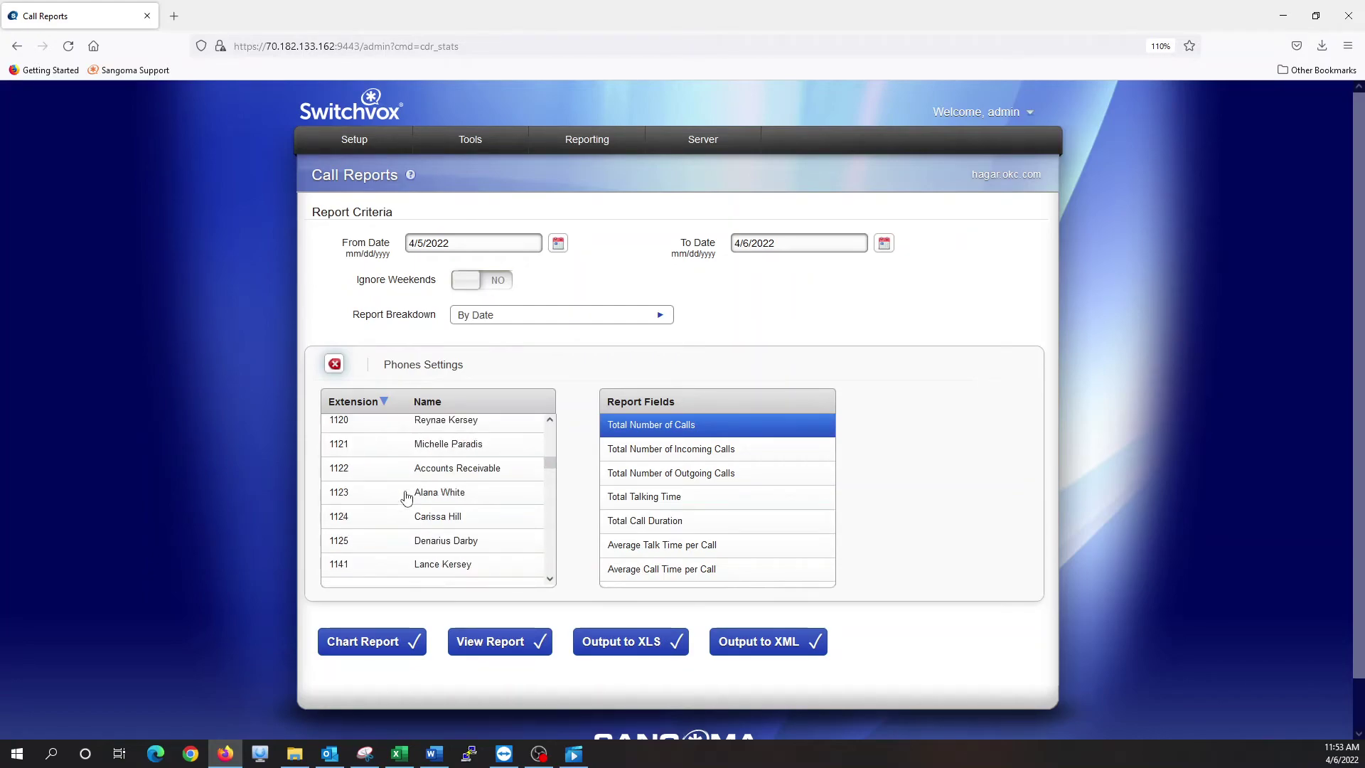
{"action": "scroll", "coordinate": [406, 498], "scroll_direction": "down", "scroll_amount": 1}
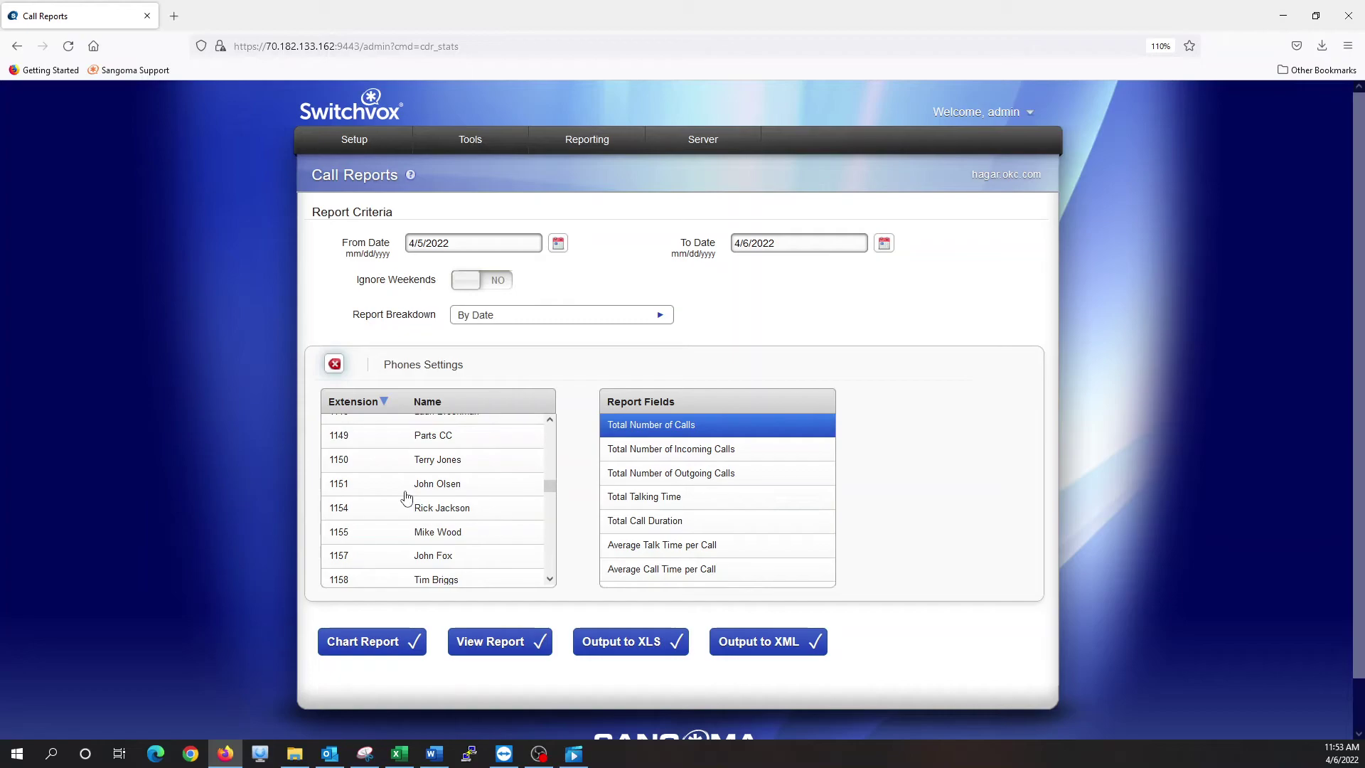
{"action": "left_click", "coordinate": [399, 555]}
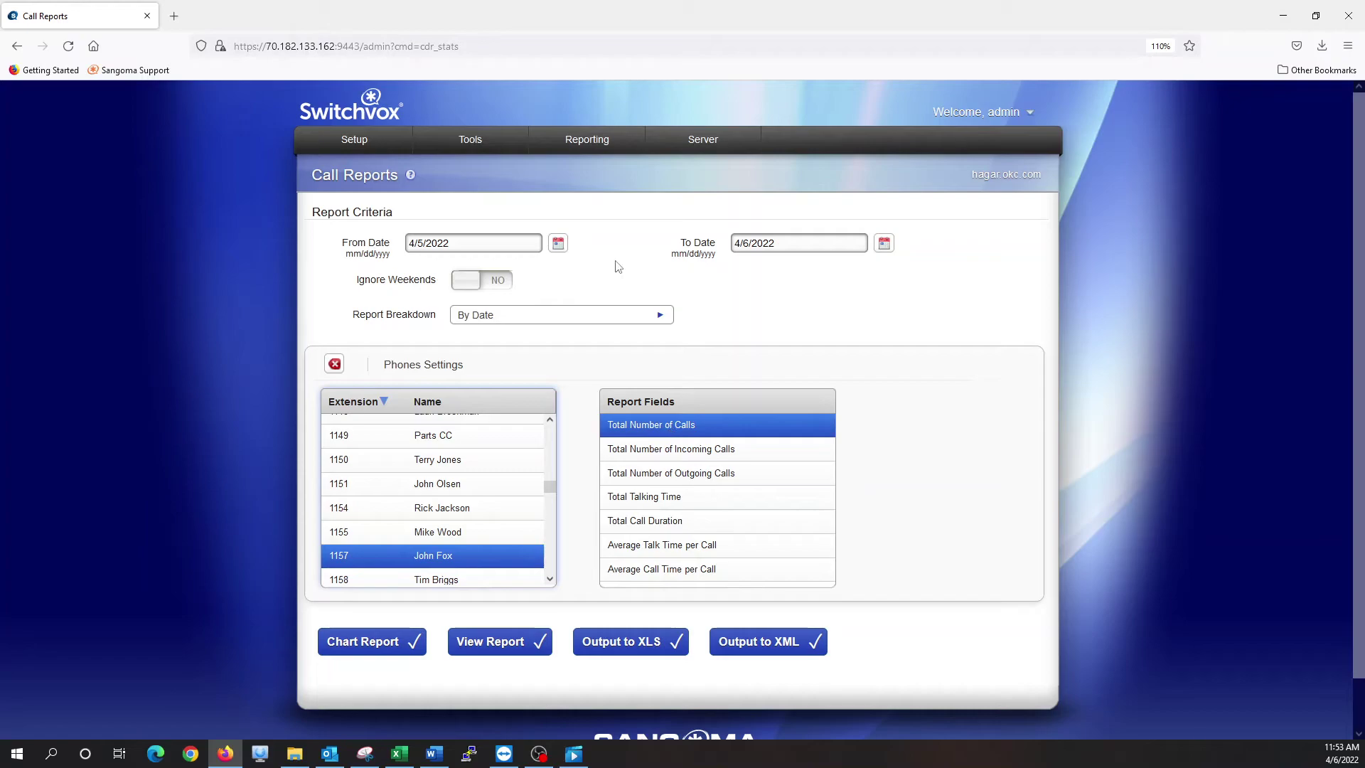
Run extension 1157's report from 3/28/2022, ignoring weekends, broken down by date
{"action": "left_click", "coordinate": [558, 244]}
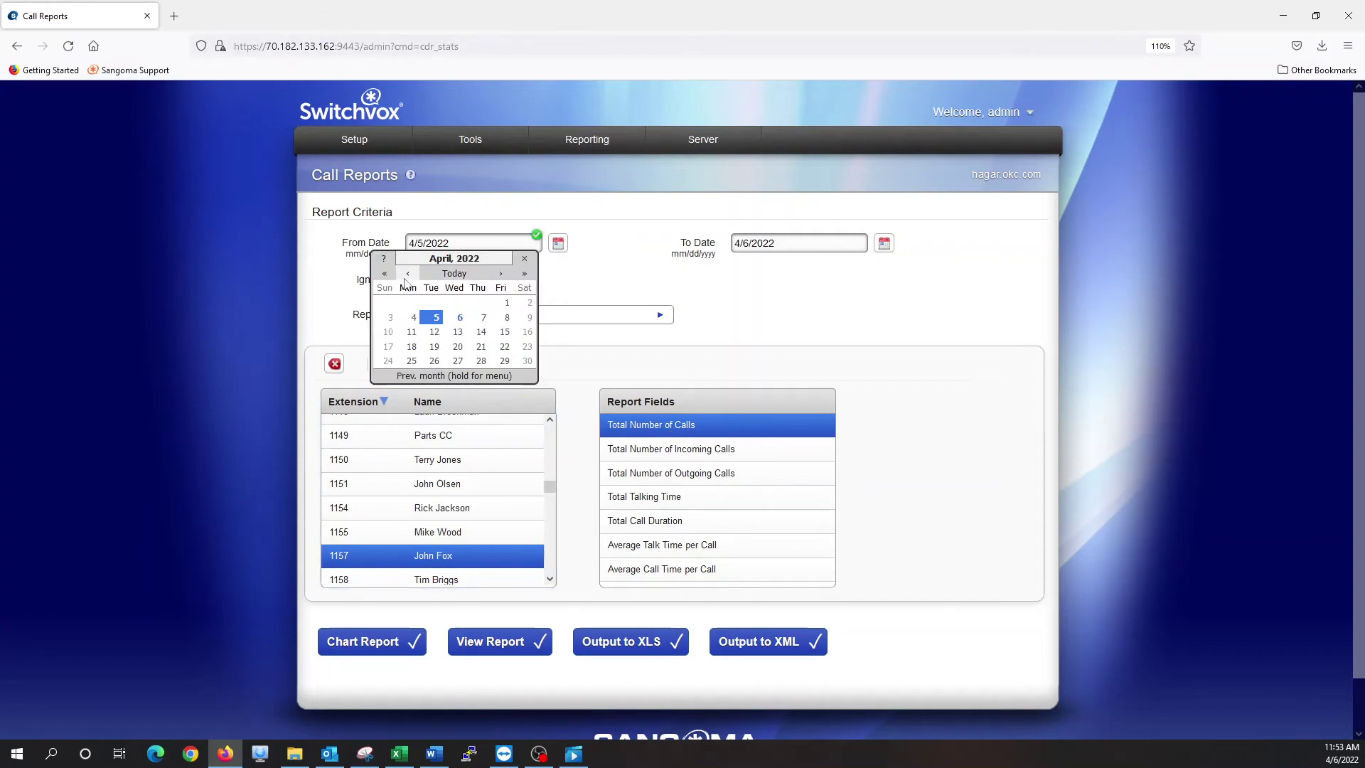
{"action": "left_click", "coordinate": [406, 276]}
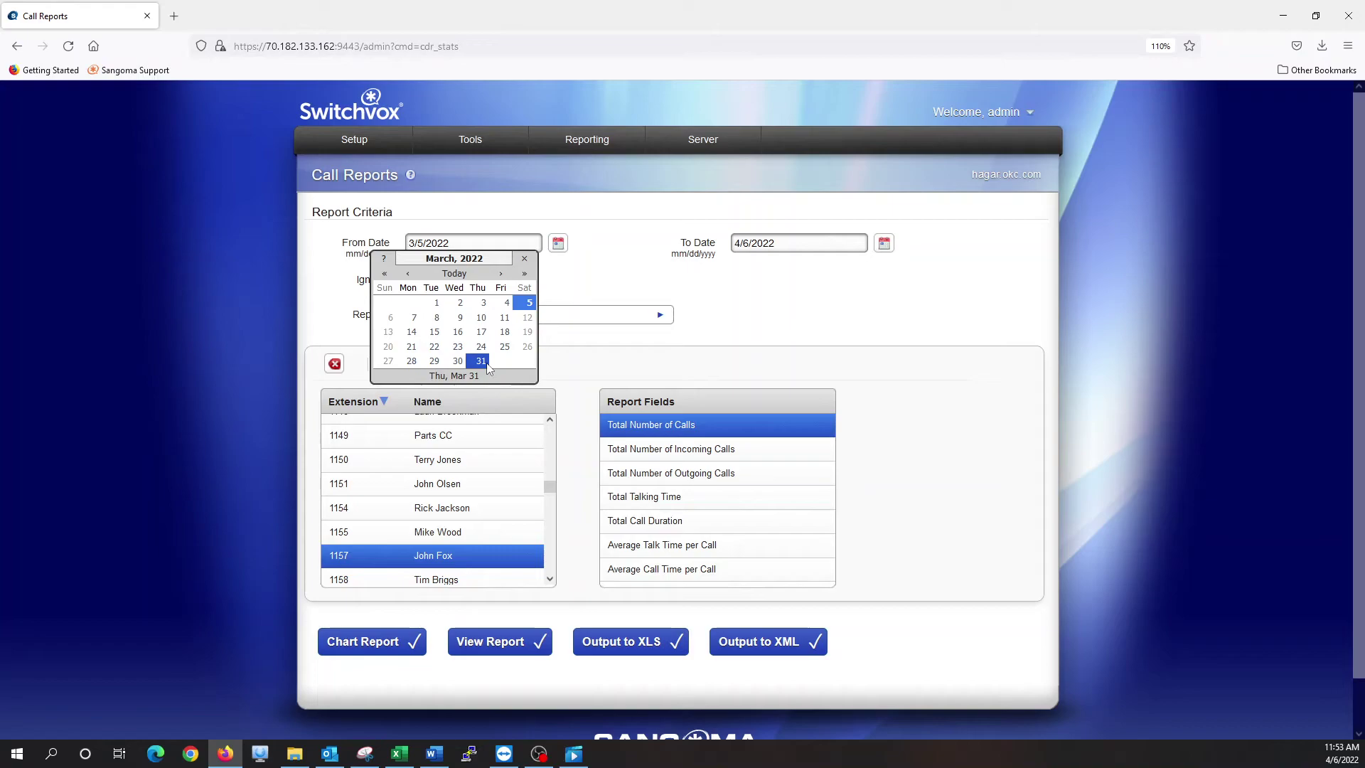
{"action": "left_click", "coordinate": [411, 361]}
{"action": "left_click", "coordinate": [489, 284]}
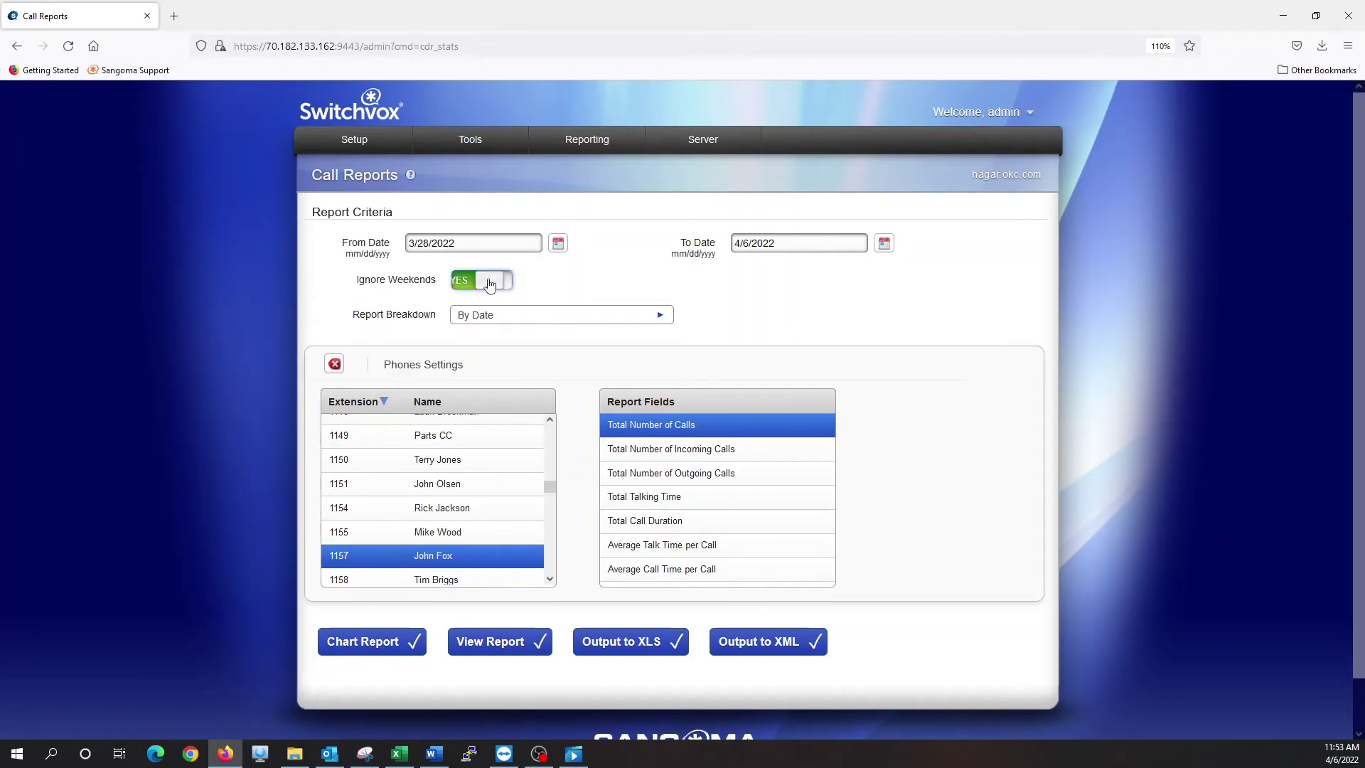
{"action": "left_click", "coordinate": [485, 319]}
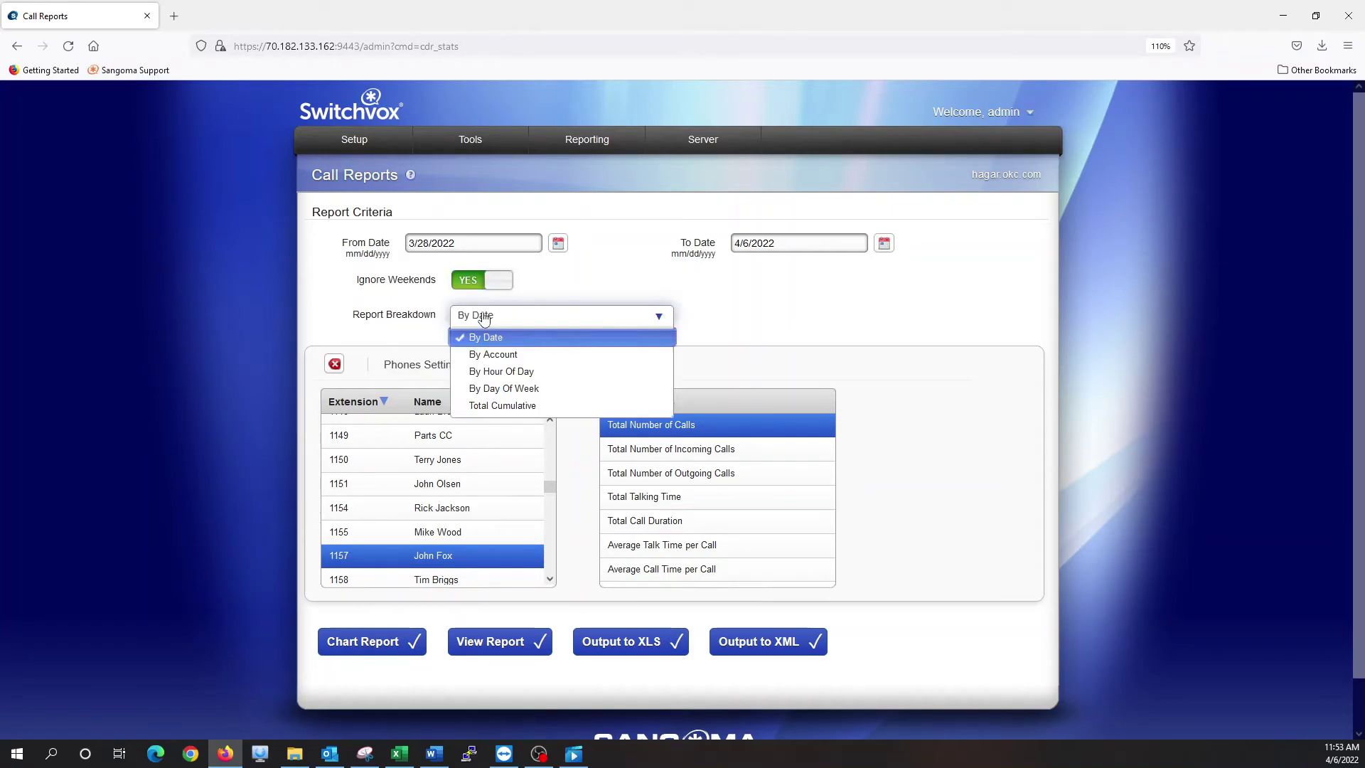
{"action": "left_click", "coordinate": [497, 322]}
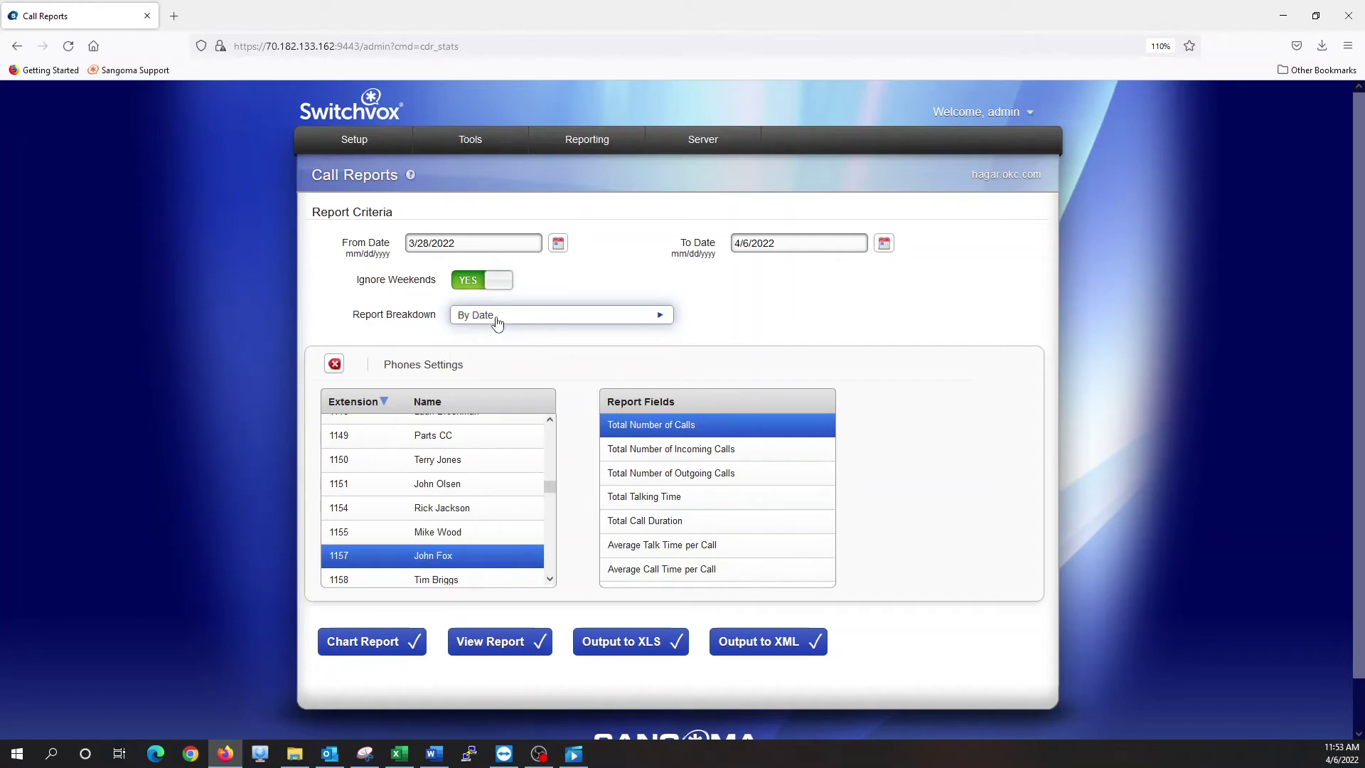
{"action": "left_click", "coordinate": [474, 635]}
Review the daily results and highlight the 350-call total
{"action": "scroll", "coordinate": [634, 400], "scroll_direction": "down", "scroll_amount": 1}
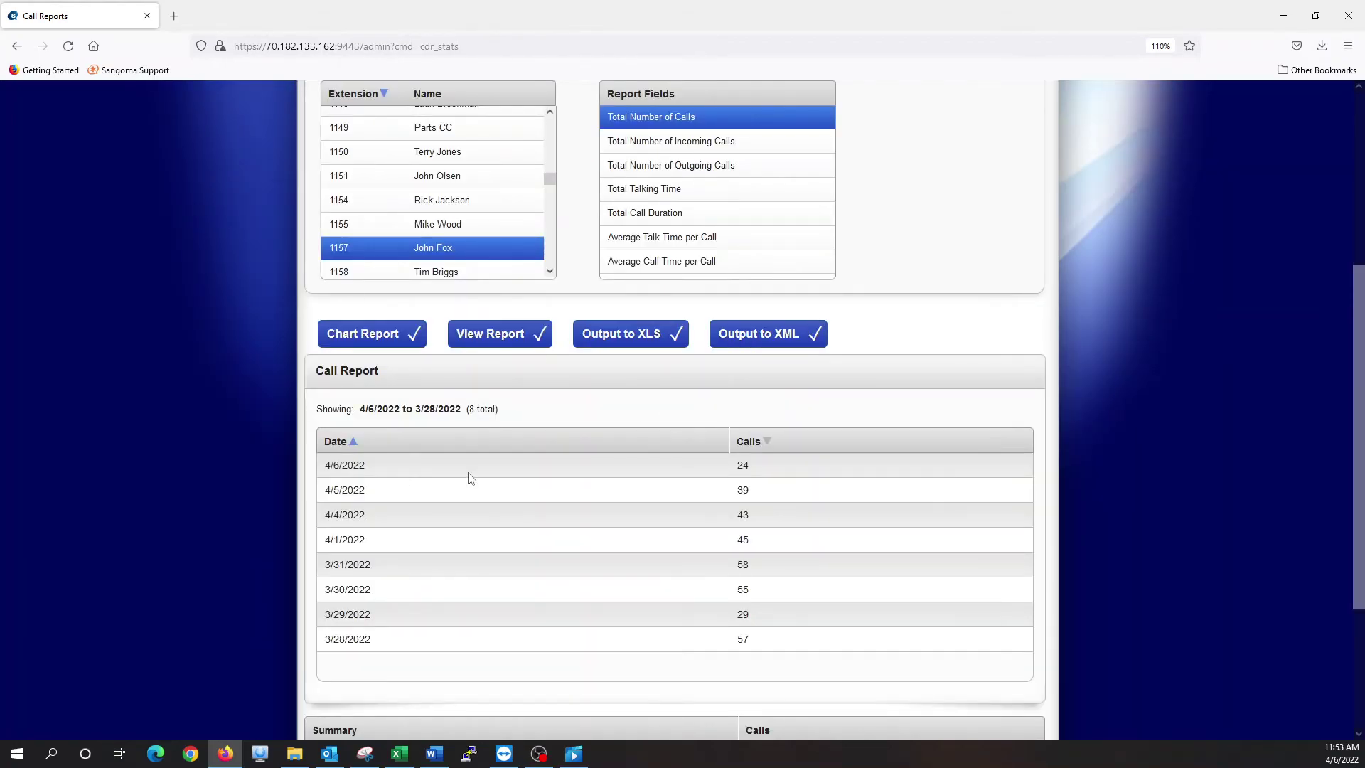
{"action": "scroll", "coordinate": [462, 348], "scroll_direction": "up", "scroll_amount": 2}
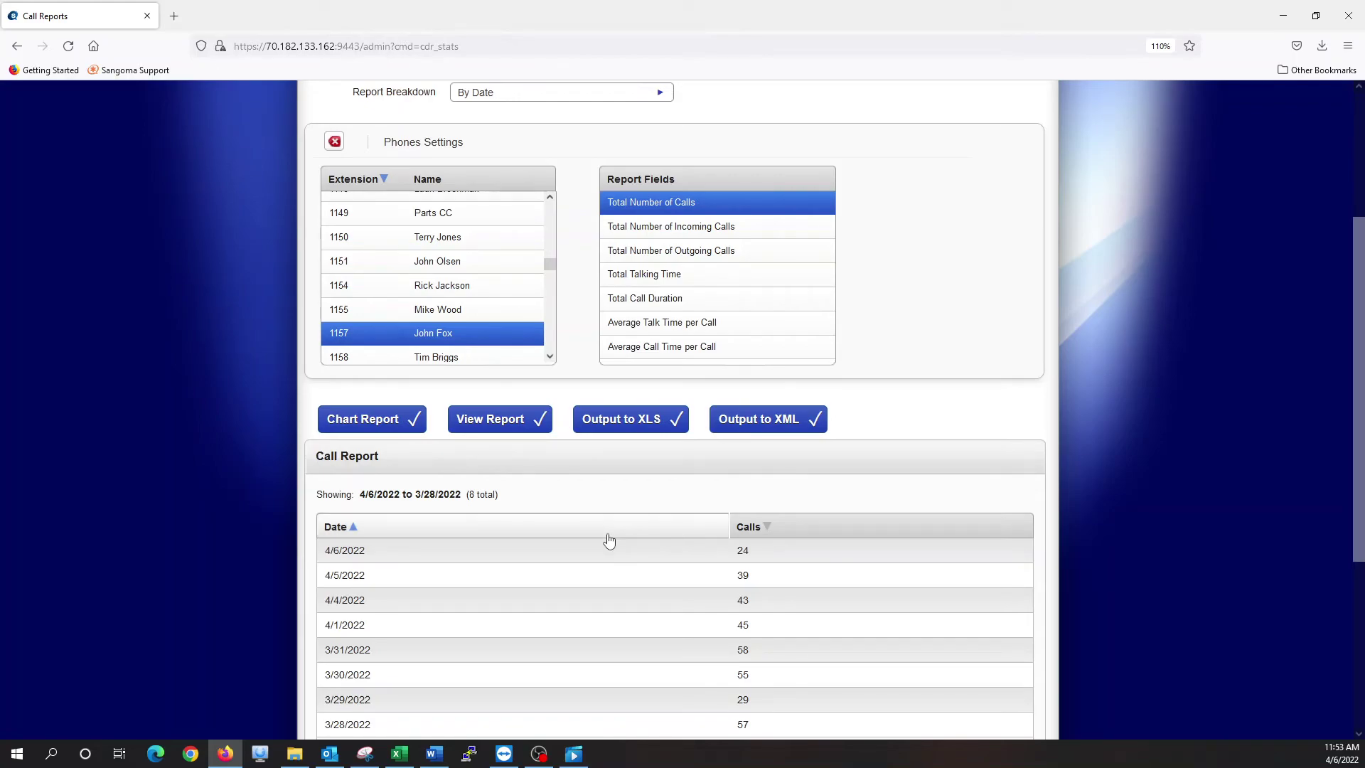
{"action": "scroll", "coordinate": [608, 540], "scroll_direction": "down", "scroll_amount": 4}
{"action": "scroll", "coordinate": [610, 533], "scroll_direction": "down", "scroll_amount": 2}
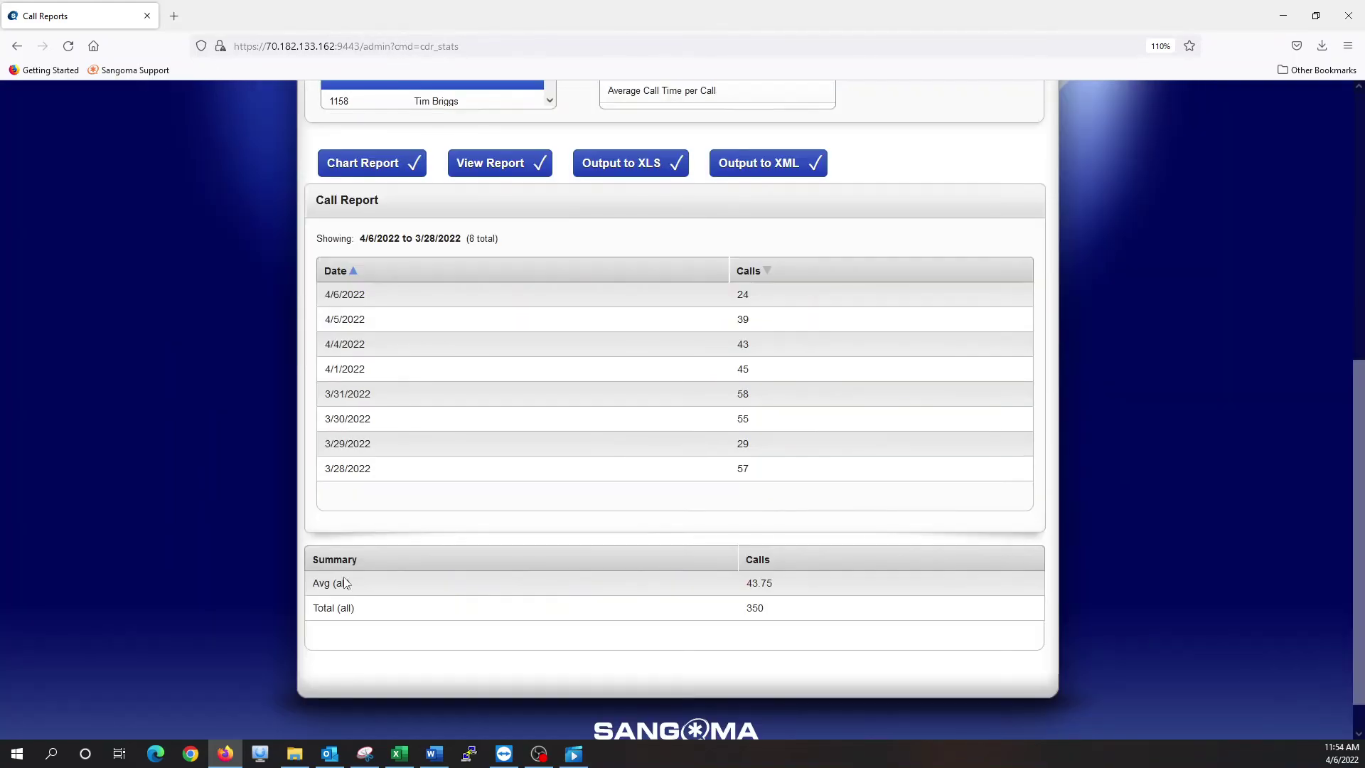
{"action": "left_click_drag", "start_coordinate": [745, 583], "coordinate": [762, 609]}
Switch the Report Breakdown to By Hour Of Day and regenerate the report
{"action": "scroll", "coordinate": [530, 225], "scroll_direction": "up", "scroll_amount": 10}
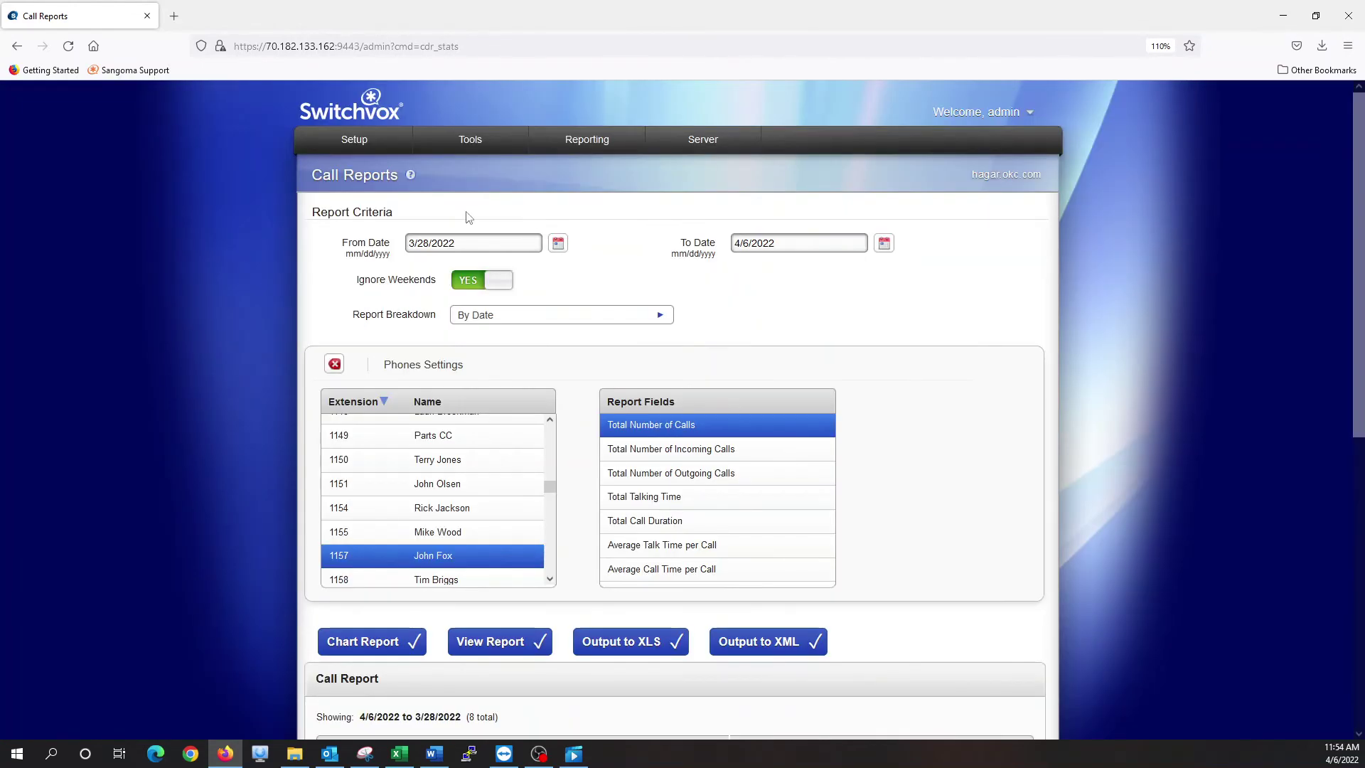
{"action": "scroll", "coordinate": [697, 371], "scroll_direction": "down", "scroll_amount": 5}
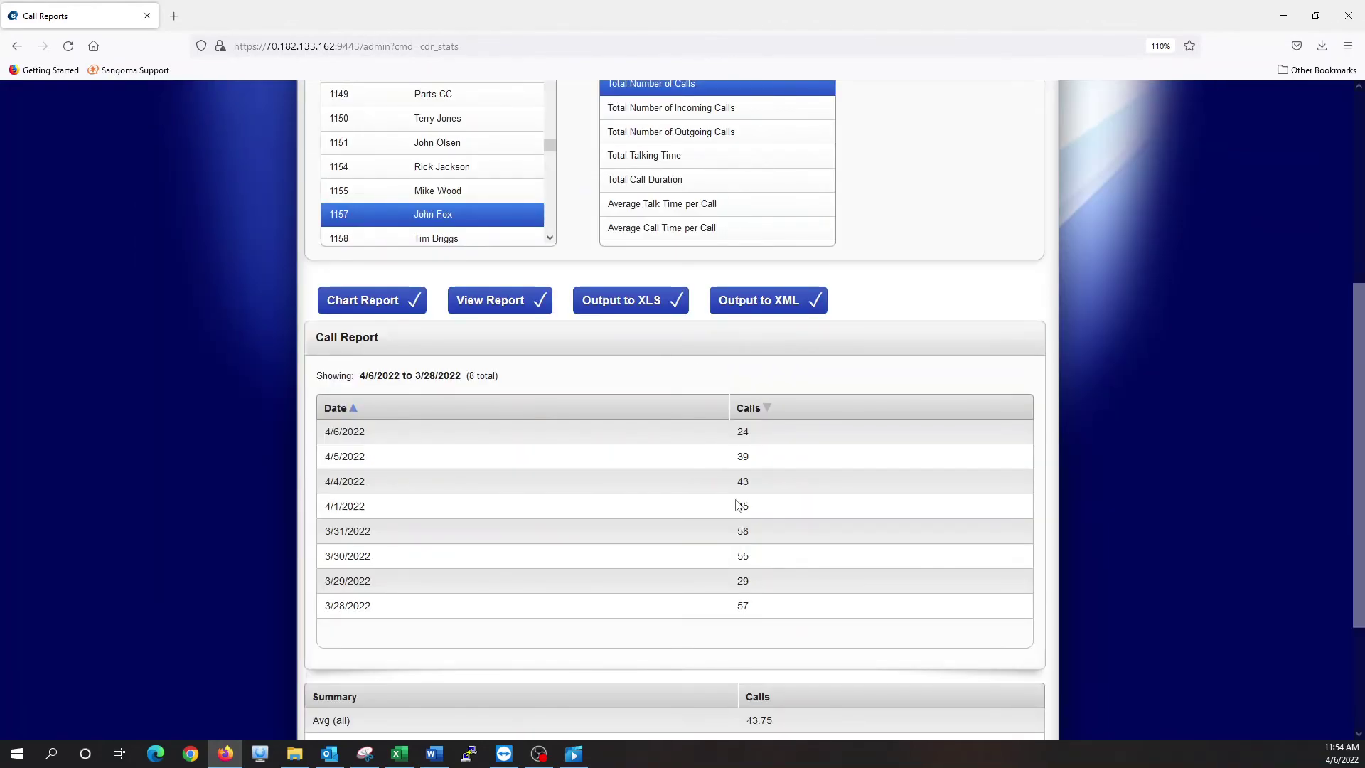
{"action": "scroll", "coordinate": [620, 165], "scroll_direction": "up", "scroll_amount": 3}
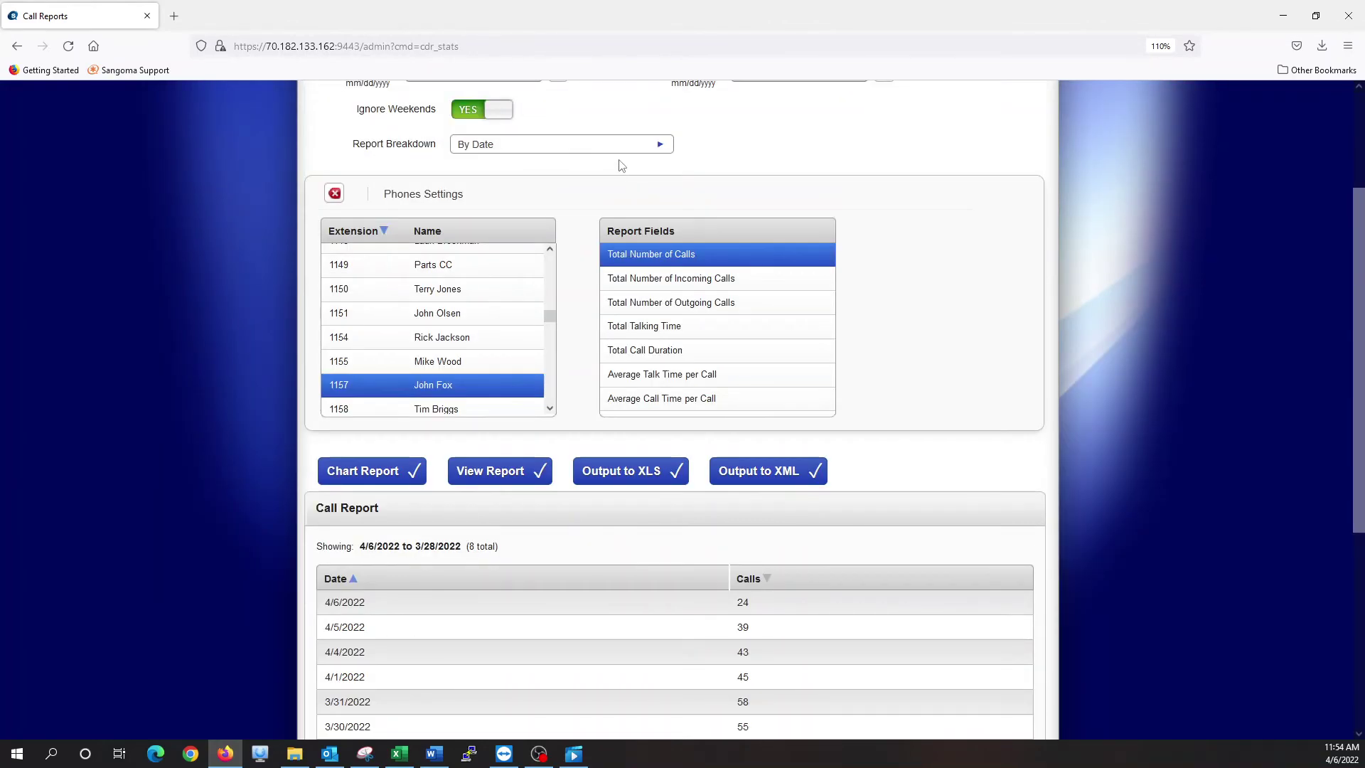
{"action": "left_click", "coordinate": [620, 149]}
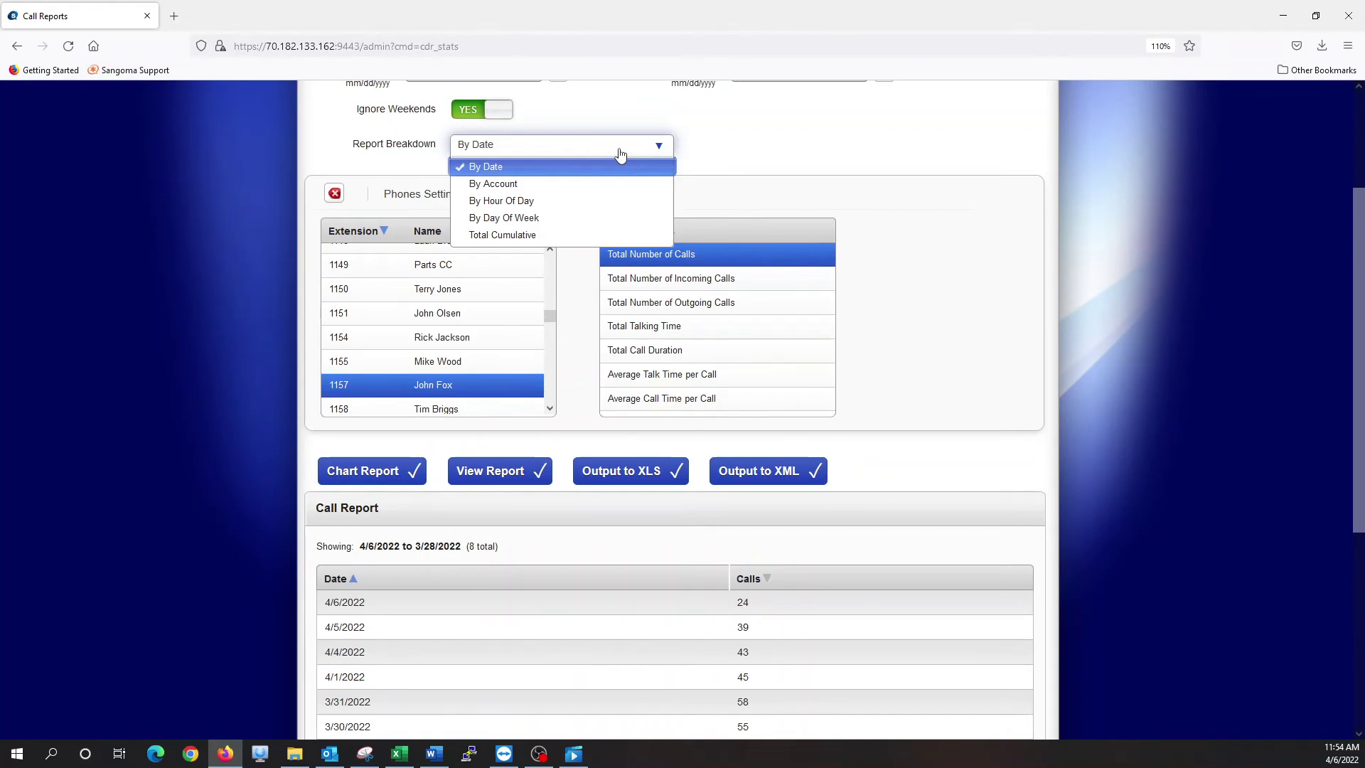
{"action": "left_click", "coordinate": [540, 201]}
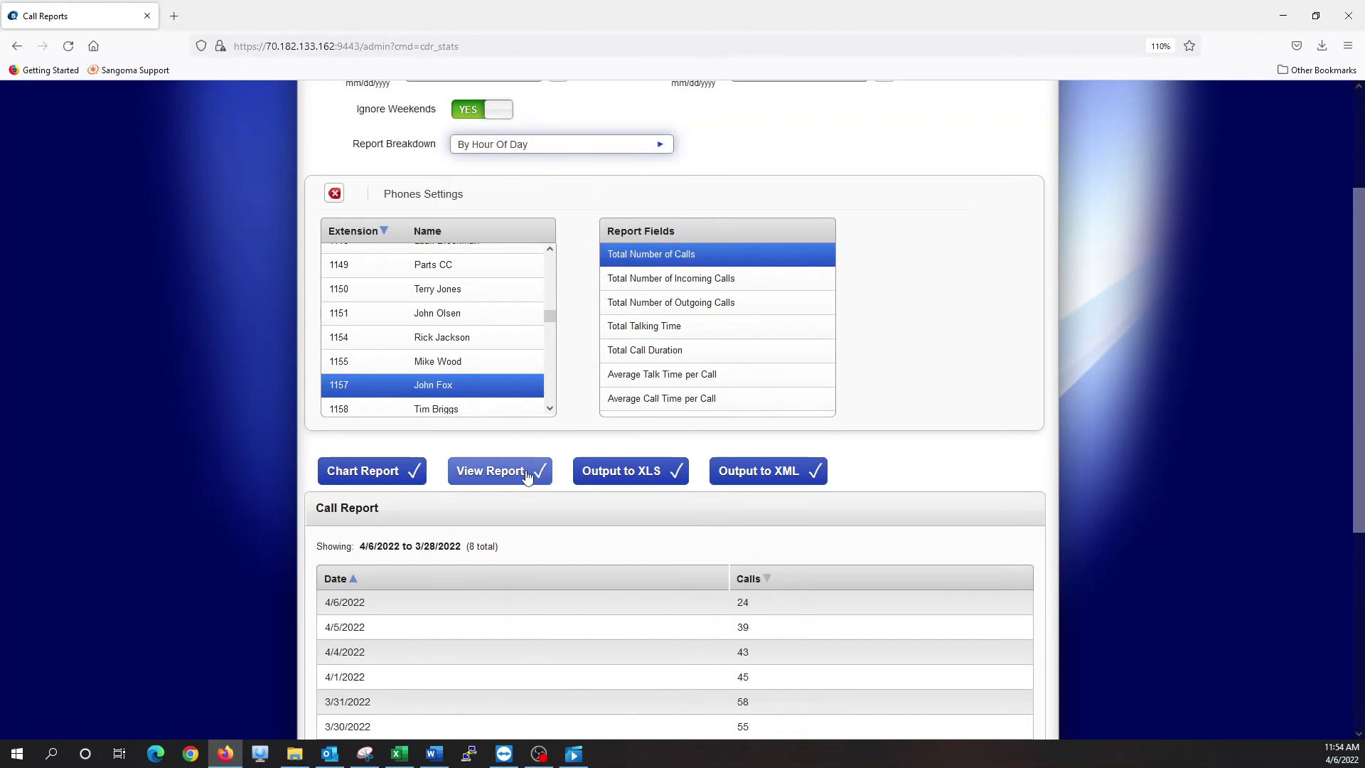
{"action": "left_click", "coordinate": [527, 475]}
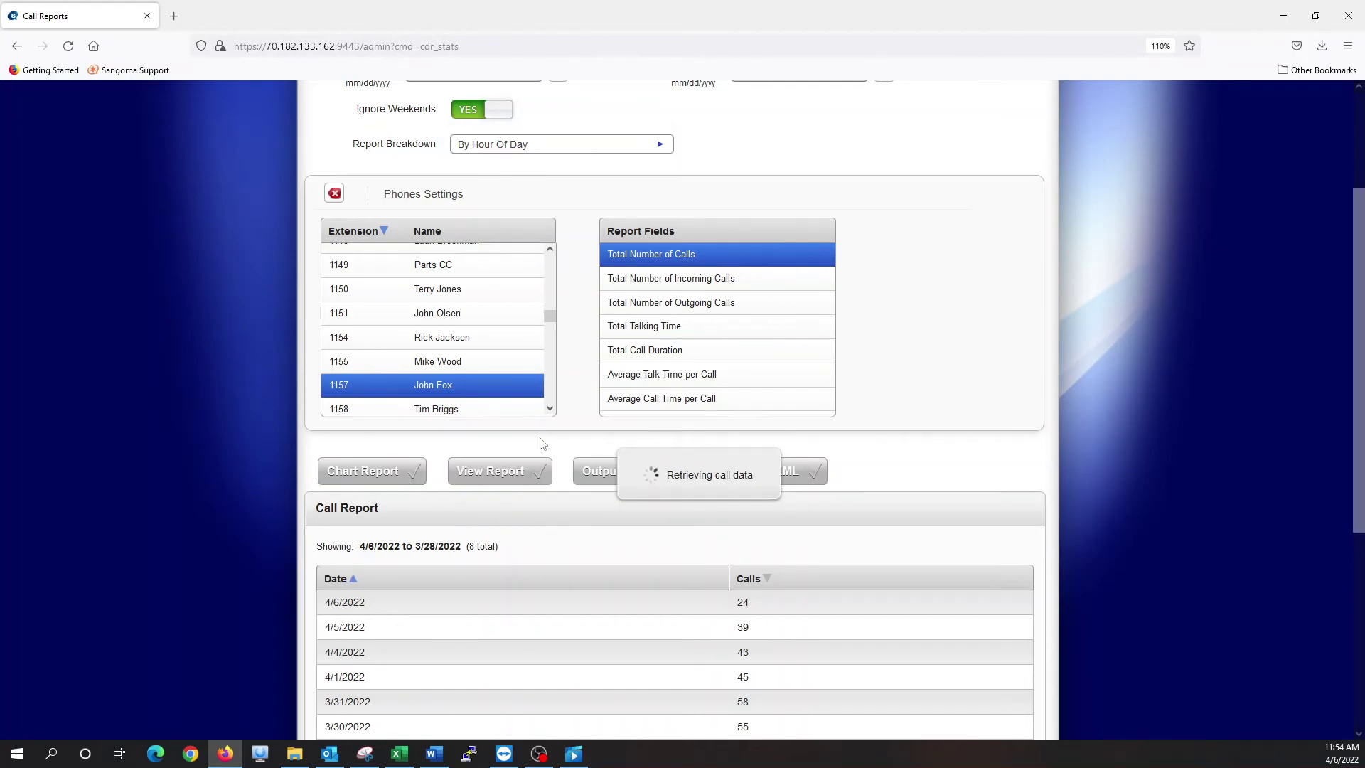
Scroll through the hourly table, which peaks at 66 calls at 10:00 AM
{"action": "scroll", "coordinate": [540, 443], "scroll_direction": "down", "scroll_amount": 5}
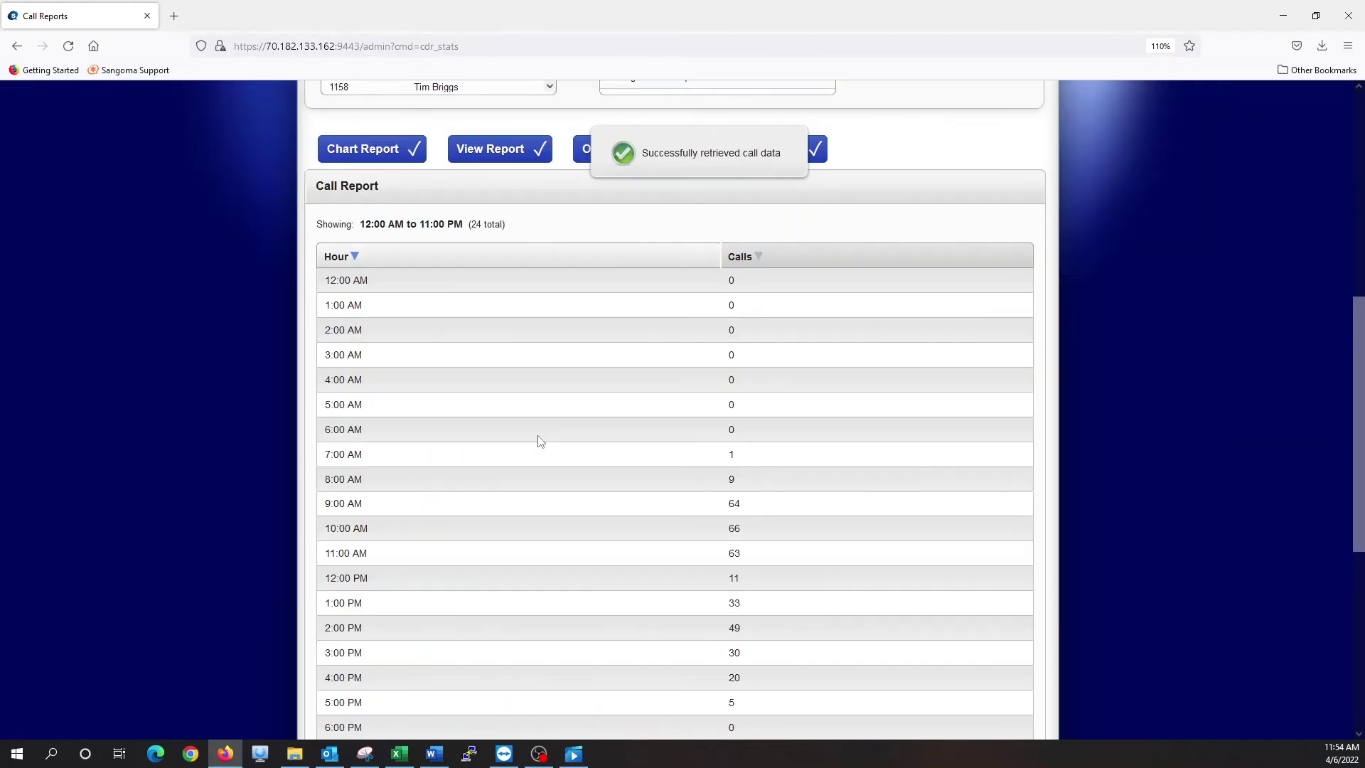
{"action": "scroll", "coordinate": [533, 378], "scroll_direction": "down", "scroll_amount": 1}
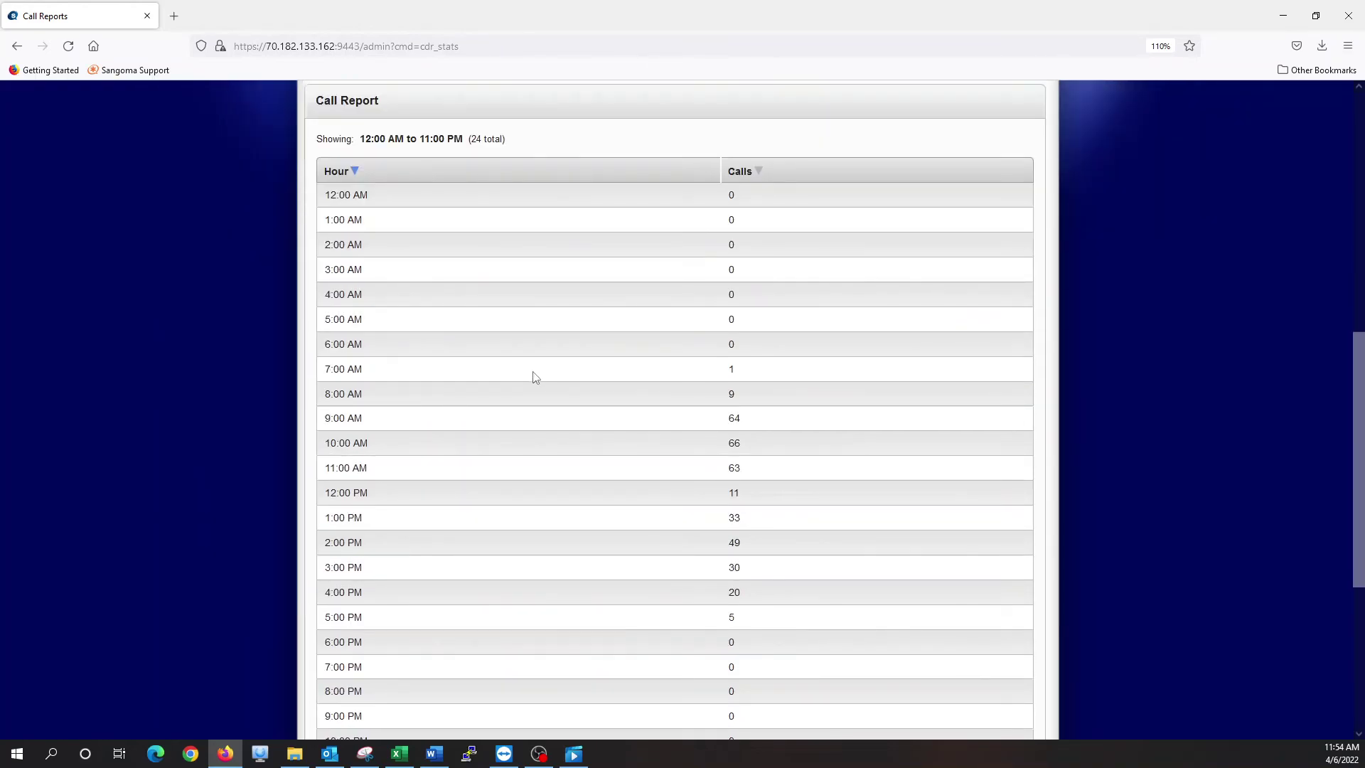
{"action": "scroll", "coordinate": [535, 378], "scroll_direction": "down", "scroll_amount": 1}
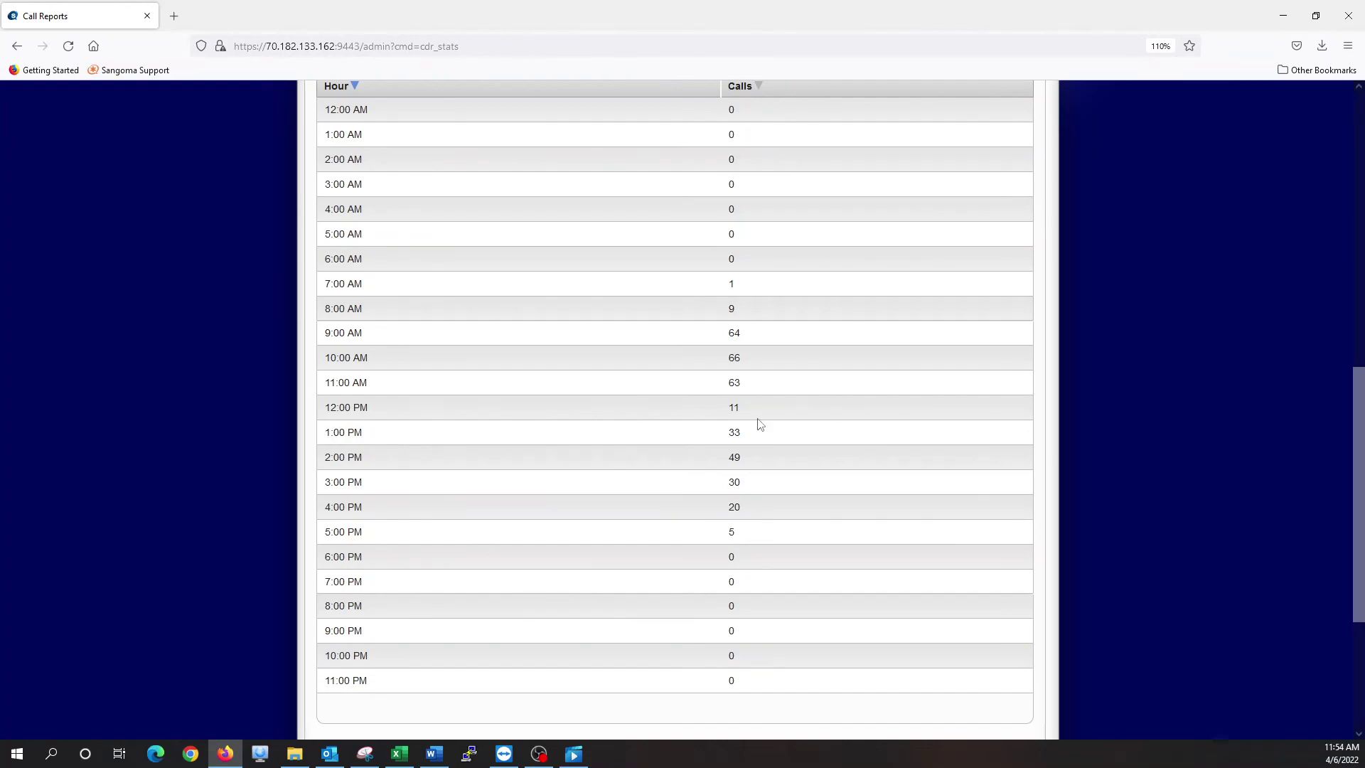
{"action": "scroll", "coordinate": [760, 424], "scroll_direction": "up", "scroll_amount": 10}
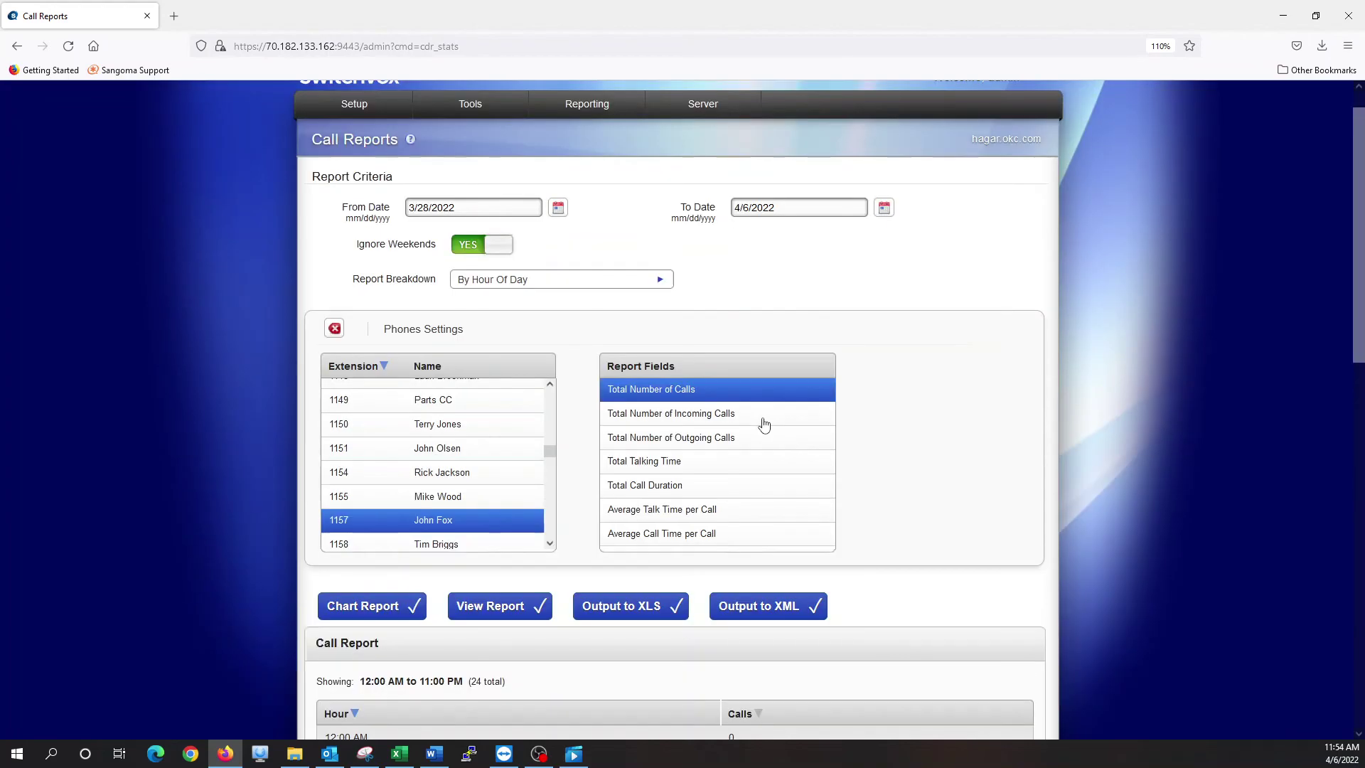
Go to Call Logs under the Reporting menu
{"action": "mouse_move", "coordinate": [632, 148]}
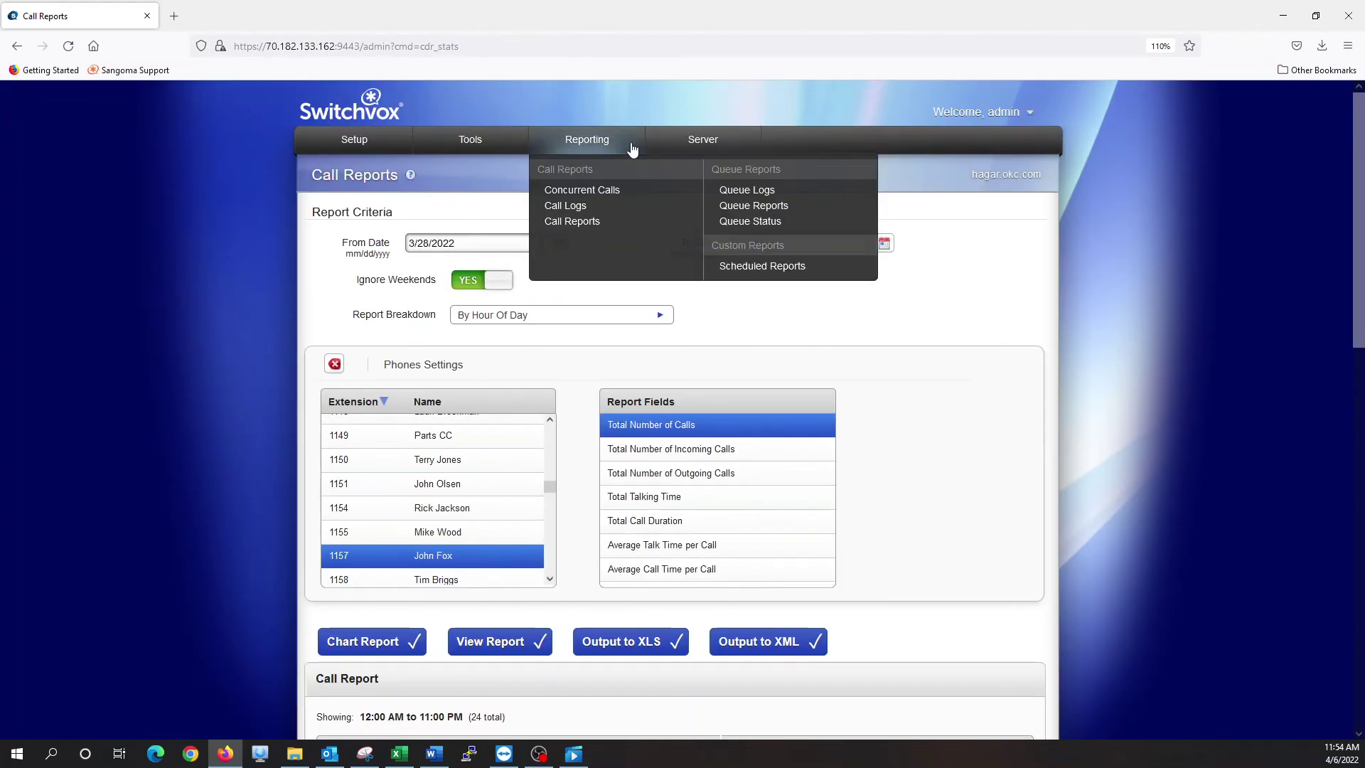
{"action": "left_click", "coordinate": [566, 205]}
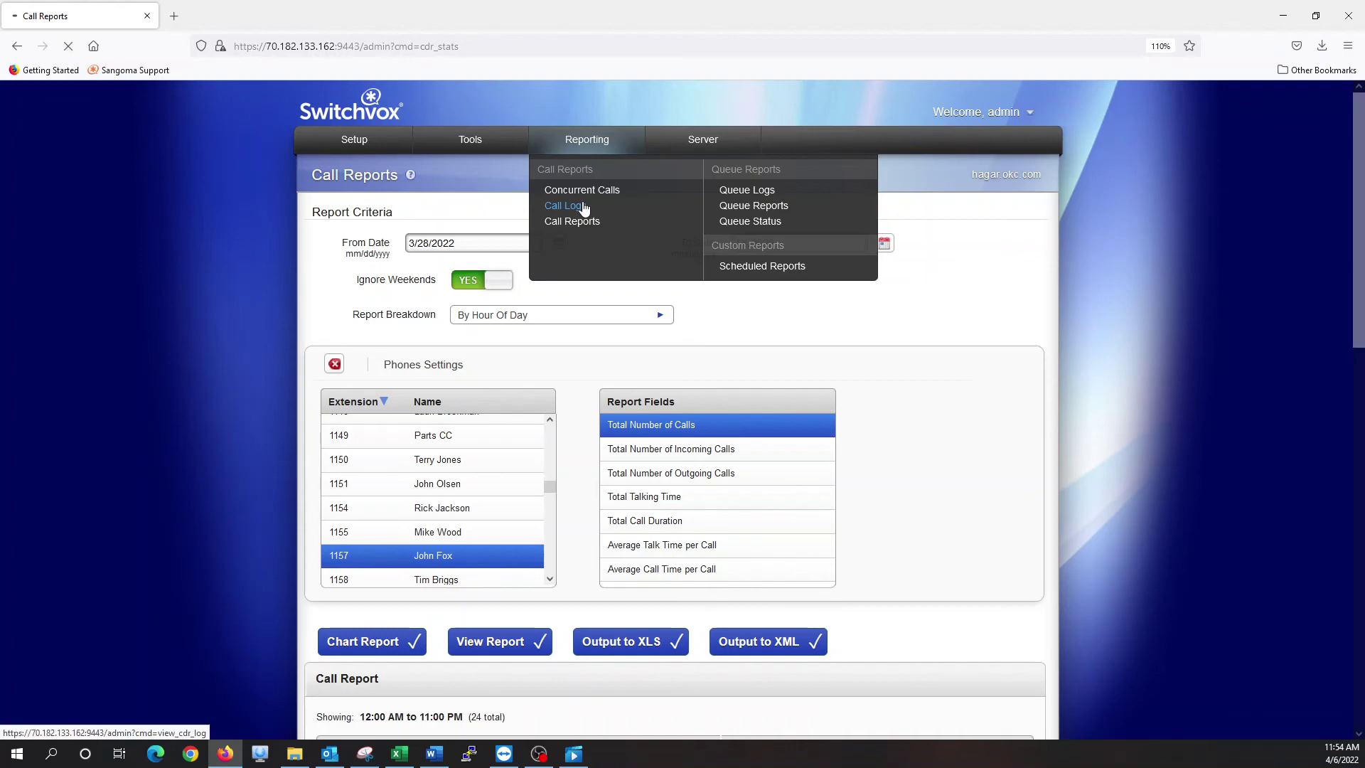